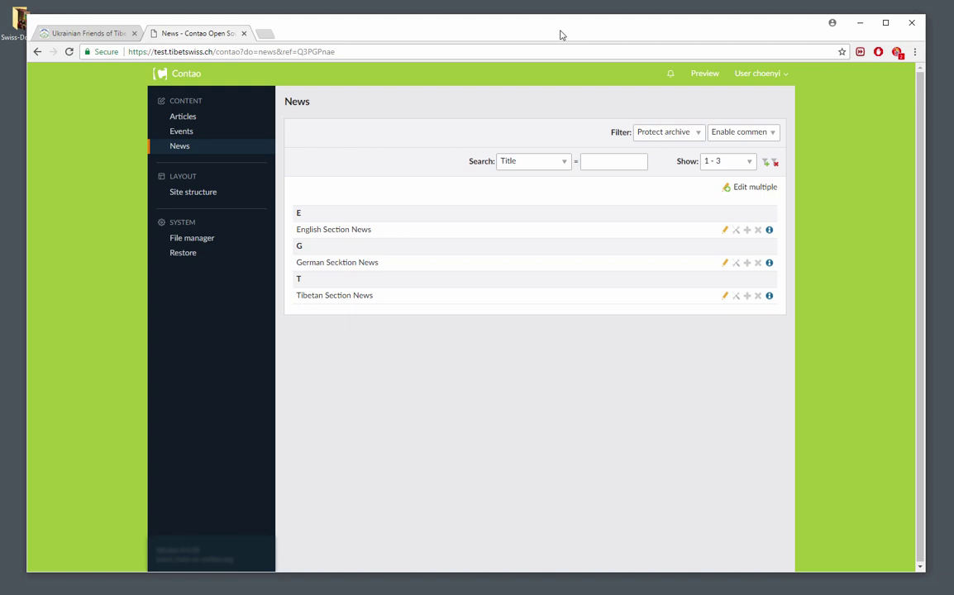
Review the tibet.net article on the Ukrainian Friends of Tibet and how it is reached from the site's home page
{"action": "left_click", "coordinate": [96, 34]}
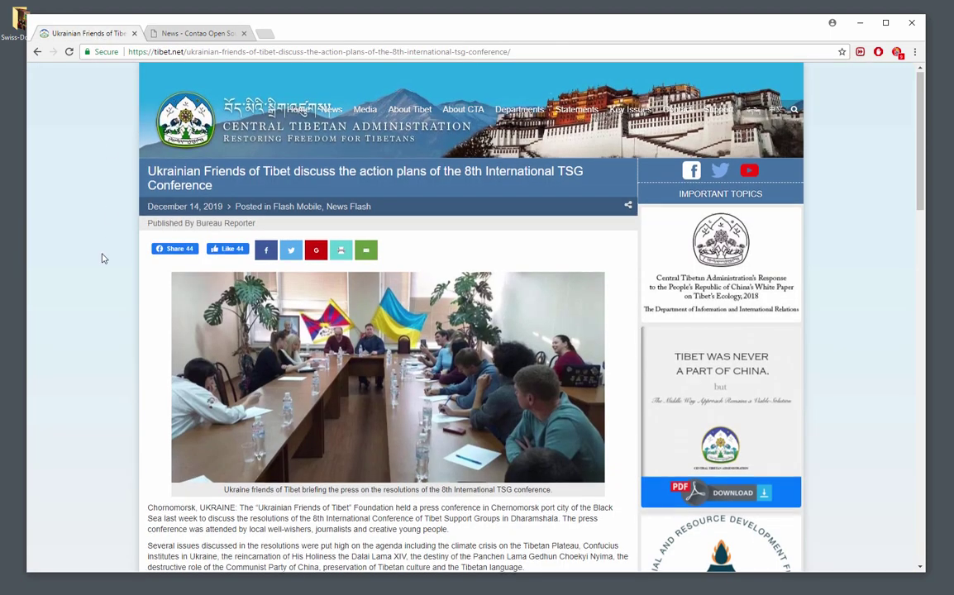
{"action": "scroll", "coordinate": [102, 257], "scroll_direction": "down", "scroll_amount": 3}
{"action": "scroll", "coordinate": [102, 260], "scroll_direction": "down", "scroll_amount": 3}
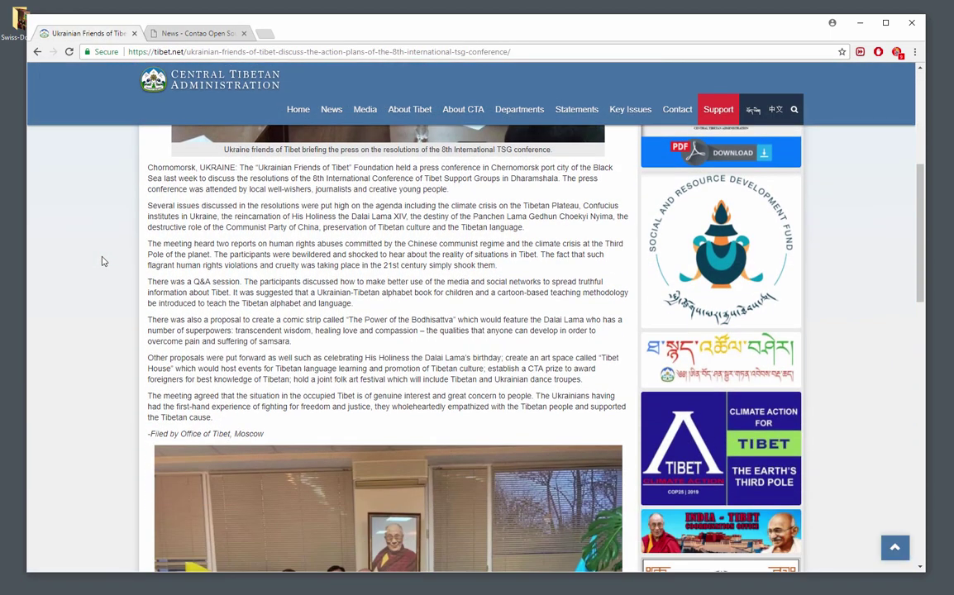
{"action": "scroll", "coordinate": [102, 262], "scroll_direction": "up", "scroll_amount": 6}
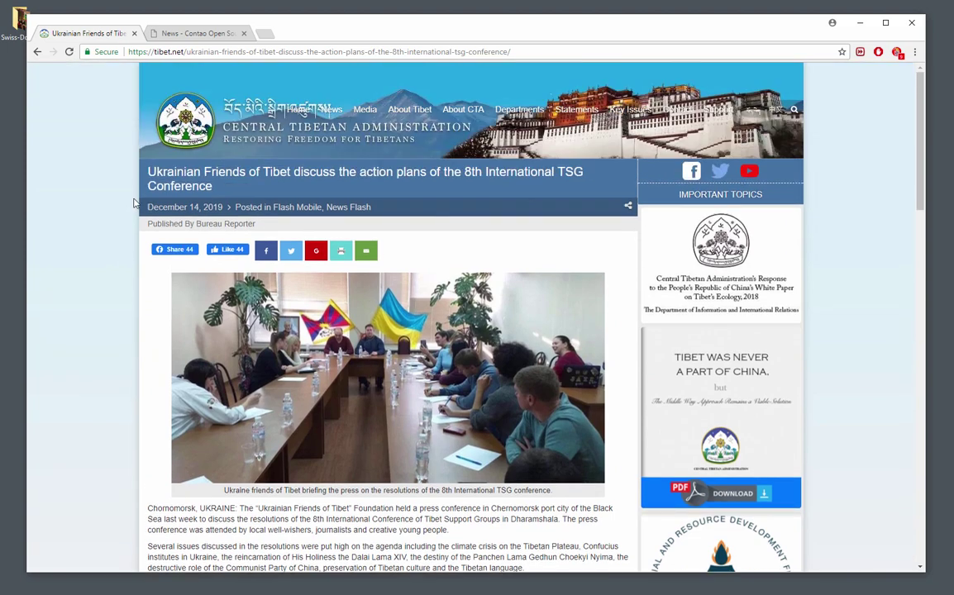
{"action": "left_click", "coordinate": [37, 52]}
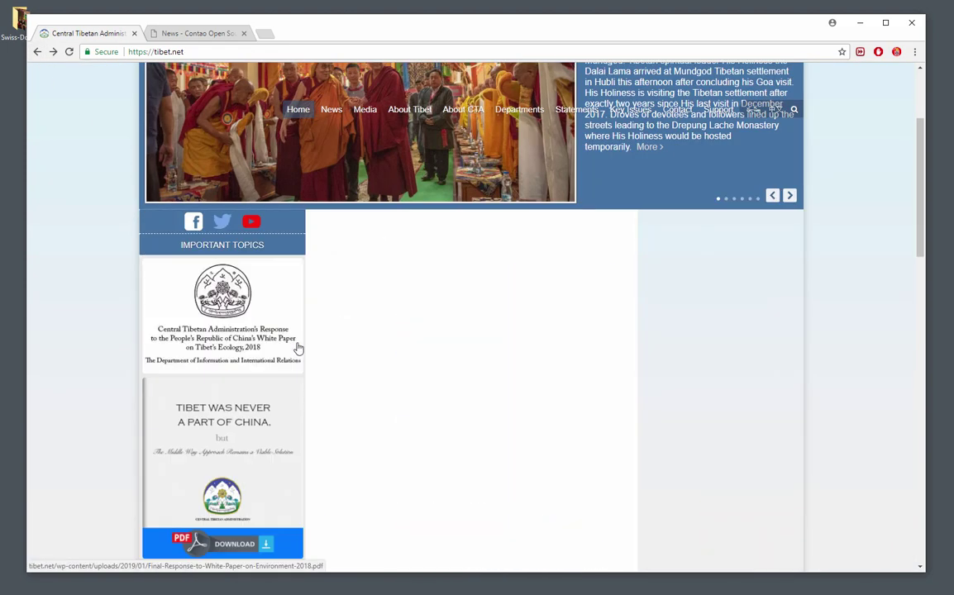
{"action": "left_click", "coordinate": [280, 337]}
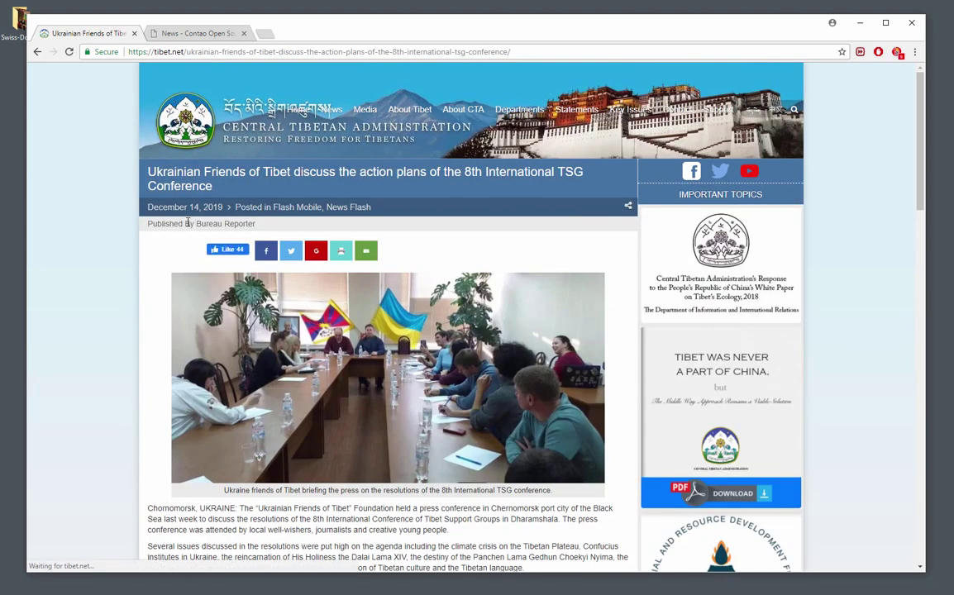
{"action": "scroll", "coordinate": [106, 275], "scroll_direction": "down", "scroll_amount": 3}
{"action": "scroll", "coordinate": [115, 280], "scroll_direction": "up", "scroll_amount": 3}
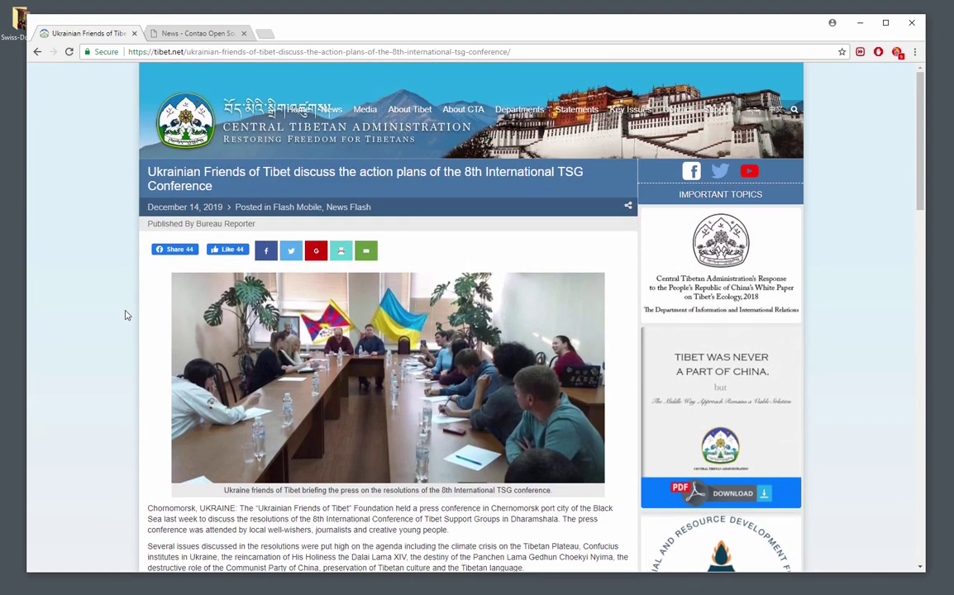
Return to the Contao backend and create a new news item in the English Section News archive
{"action": "left_click", "coordinate": [193, 35]}
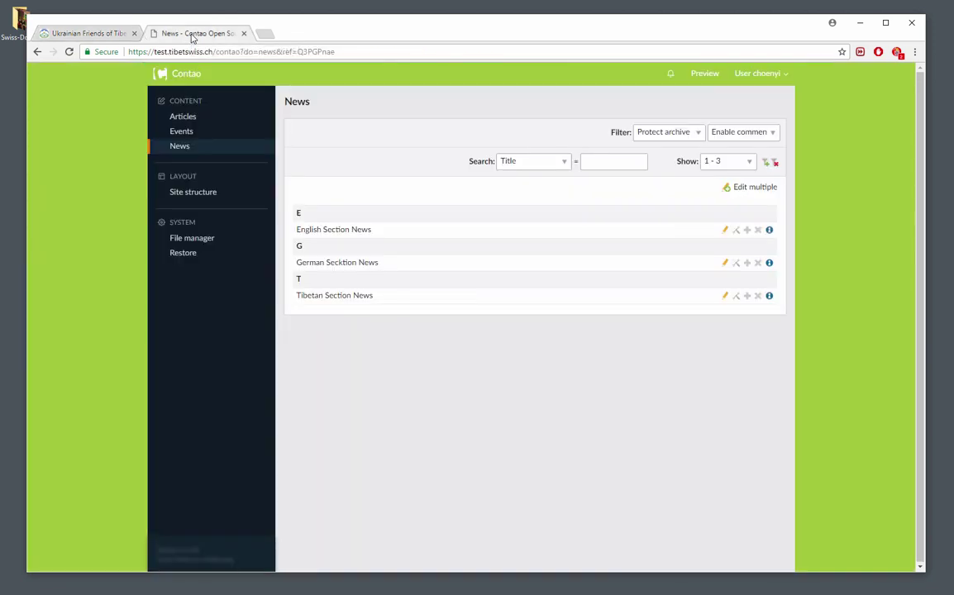
{"action": "left_click", "coordinate": [724, 232]}
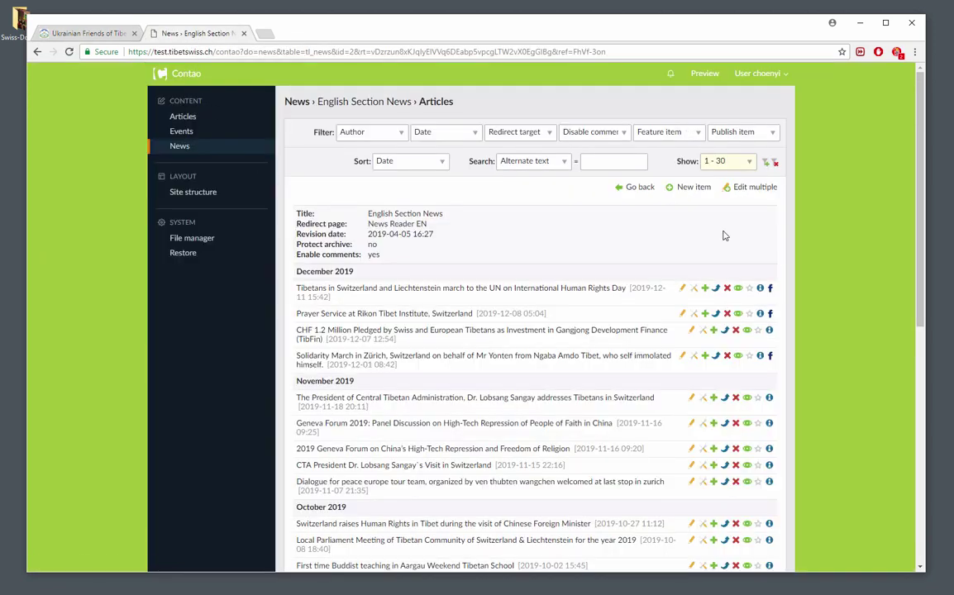
{"action": "left_click", "coordinate": [688, 190]}
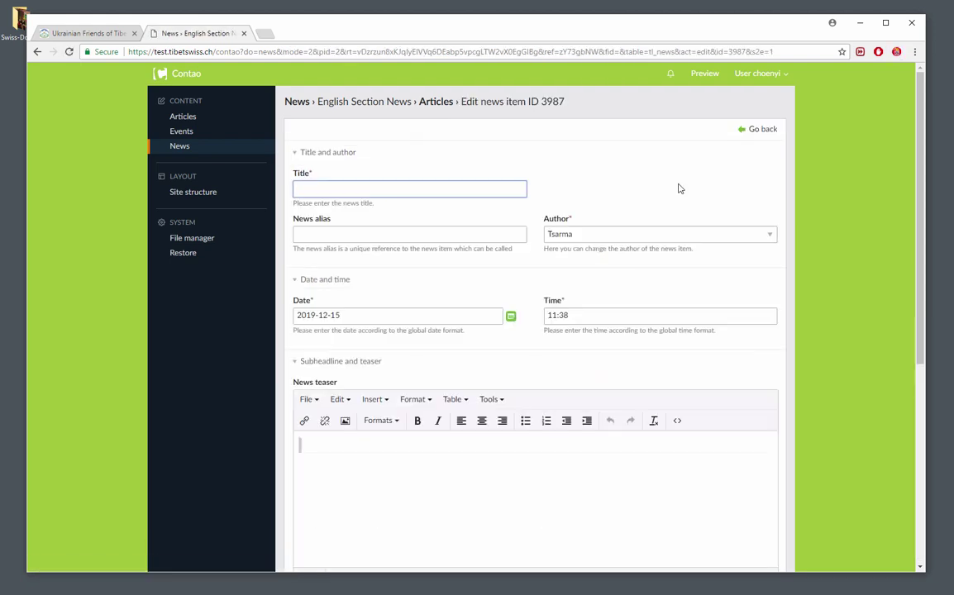
Copy the headline "Ukrainian Friends of Tibet discuss the action plans of the 8th International TSG Conference" from the tibet.net article into the news title
{"action": "left_click", "coordinate": [72, 38]}
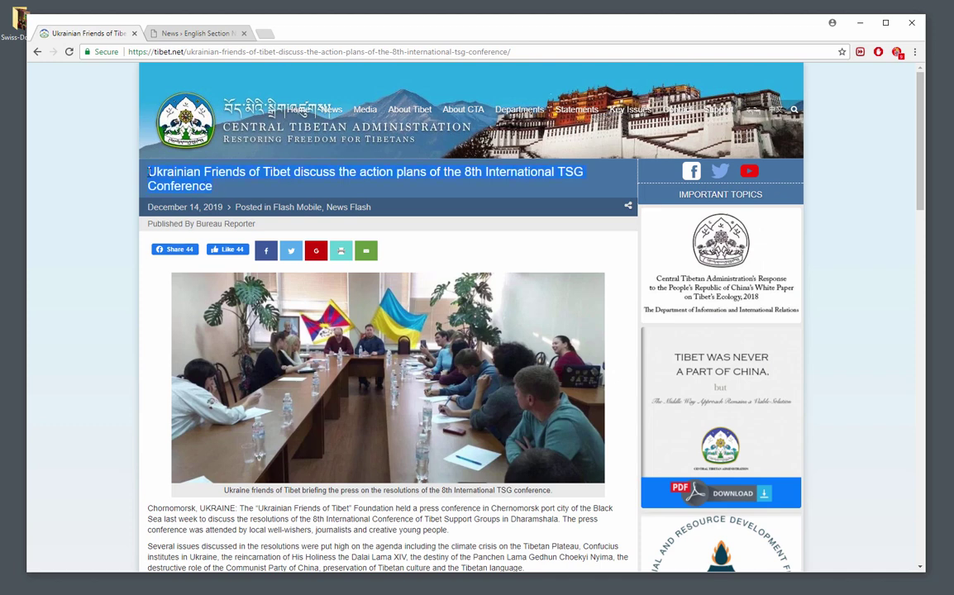
{"action": "right_click", "coordinate": [187, 174]}
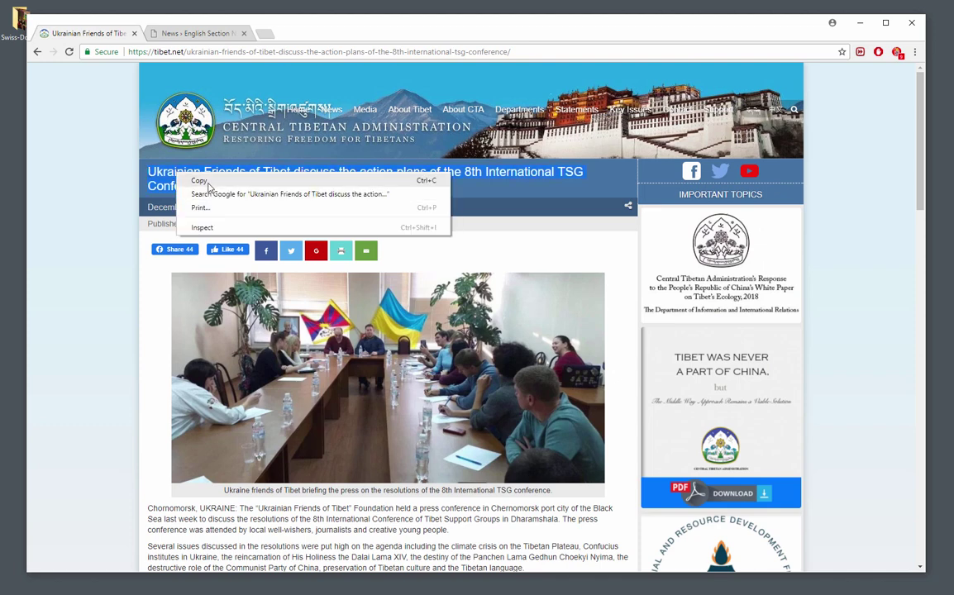
{"action": "left_click", "coordinate": [195, 181]}
{"action": "left_click", "coordinate": [190, 35]}
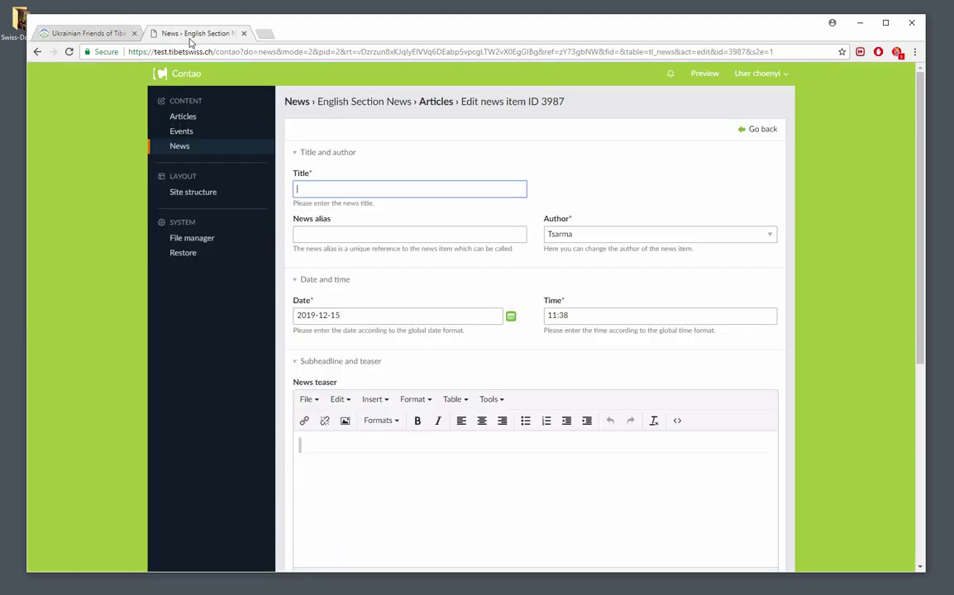
{"action": "right_click", "coordinate": [335, 188]}
{"action": "left_click", "coordinate": [357, 251]}
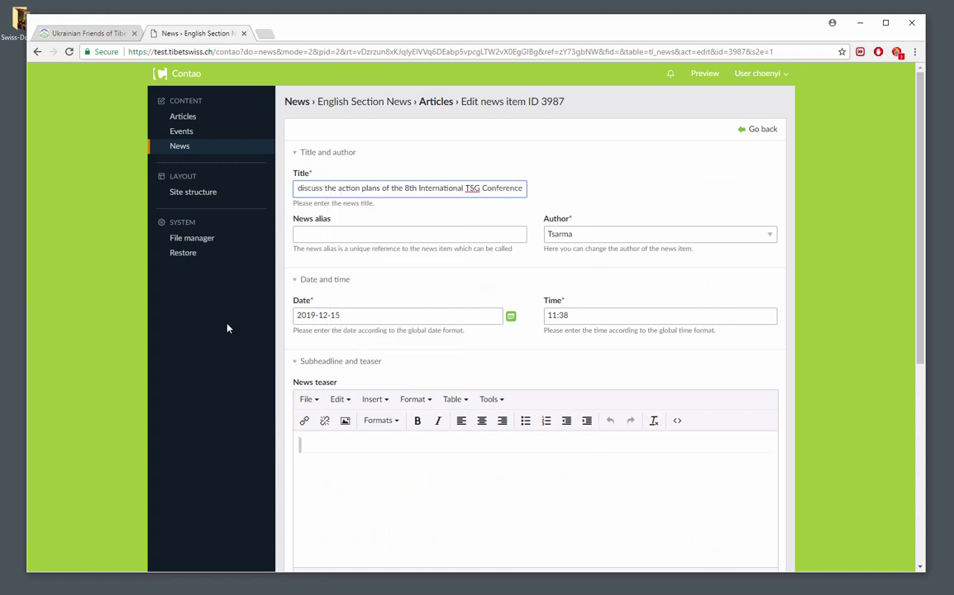
Copy the tibet.net article's first paragraph, starting "Chornomorsk, UKRAINE", into the news item's teaser
{"action": "left_click", "coordinate": [96, 35]}
{"action": "scroll", "coordinate": [37, 362], "scroll_direction": "down", "scroll_amount": 2}
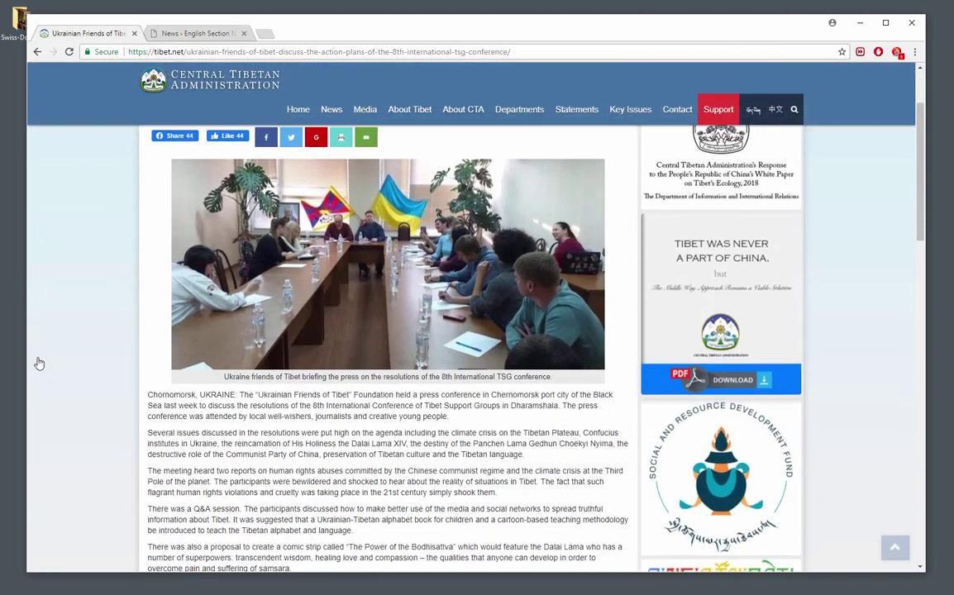
{"action": "left_click_drag", "start_coordinate": [145, 399], "coordinate": [373, 405]}
{"action": "right_click", "coordinate": [374, 404]}
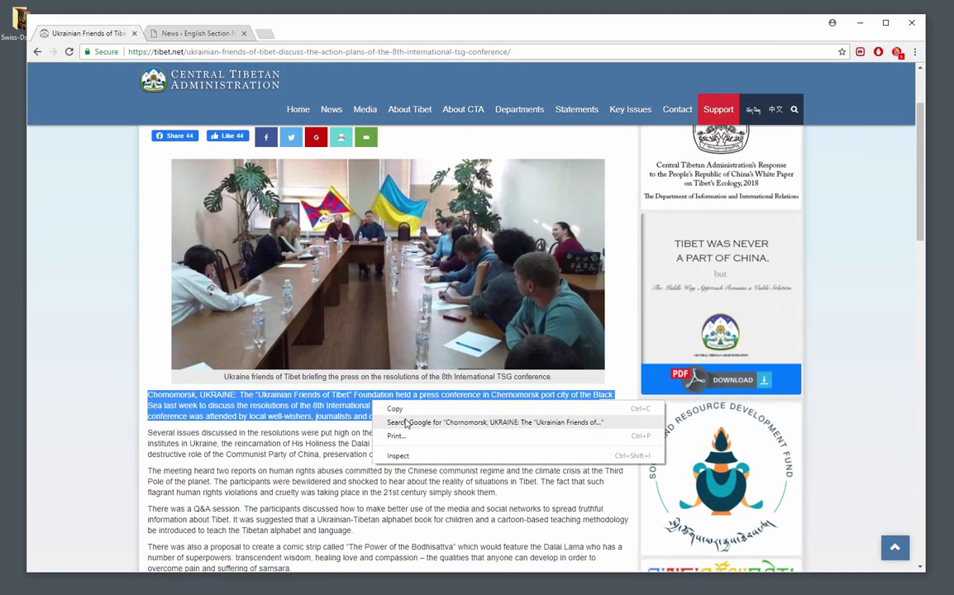
{"action": "left_click", "coordinate": [390, 408]}
{"action": "left_click", "coordinate": [217, 31]}
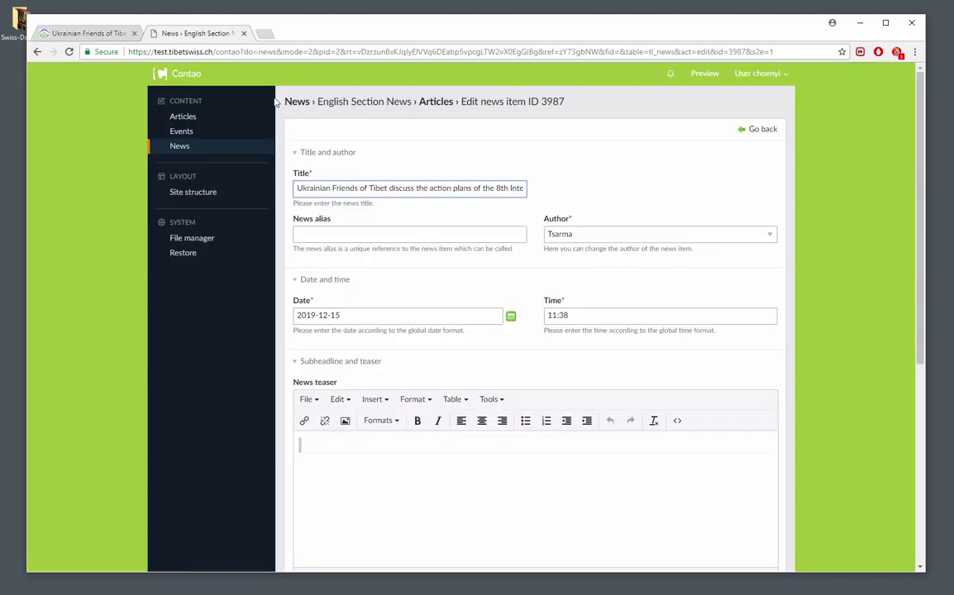
{"action": "right_click", "coordinate": [327, 444]}
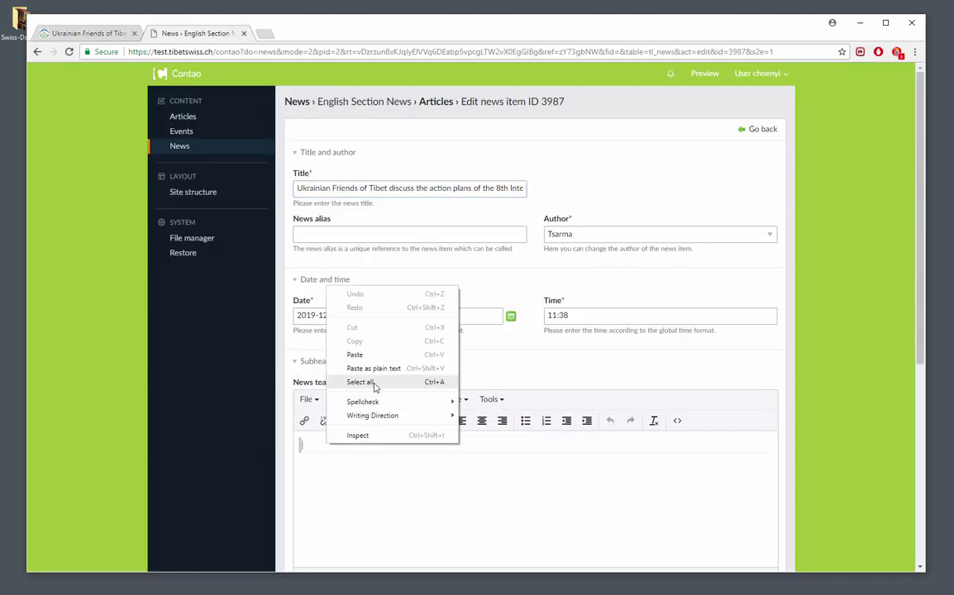
{"action": "left_click", "coordinate": [364, 356]}
{"action": "scroll", "coordinate": [377, 492], "scroll_direction": "down", "scroll_amount": 2}
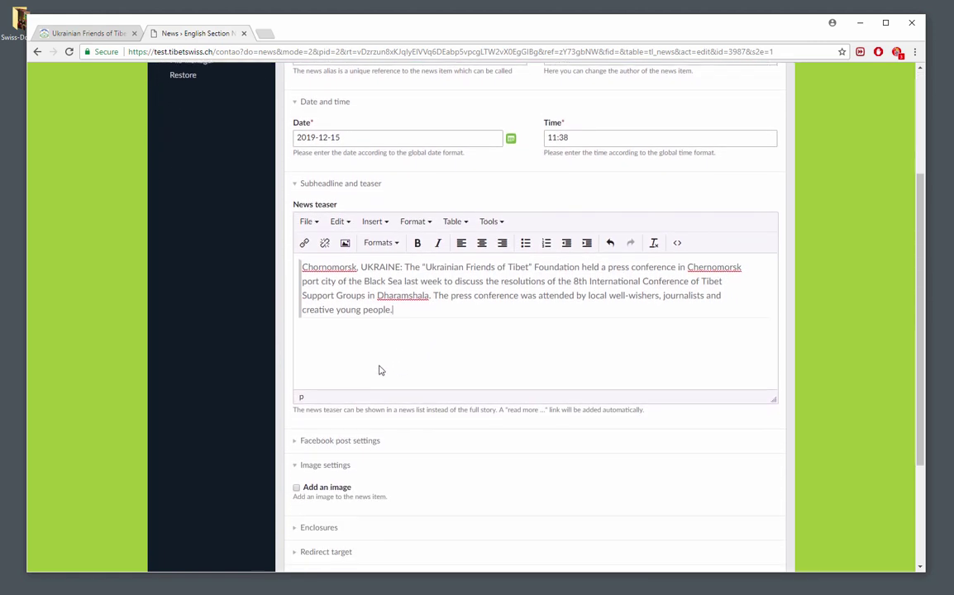
{"action": "scroll", "coordinate": [380, 370], "scroll_direction": "down", "scroll_amount": 3}
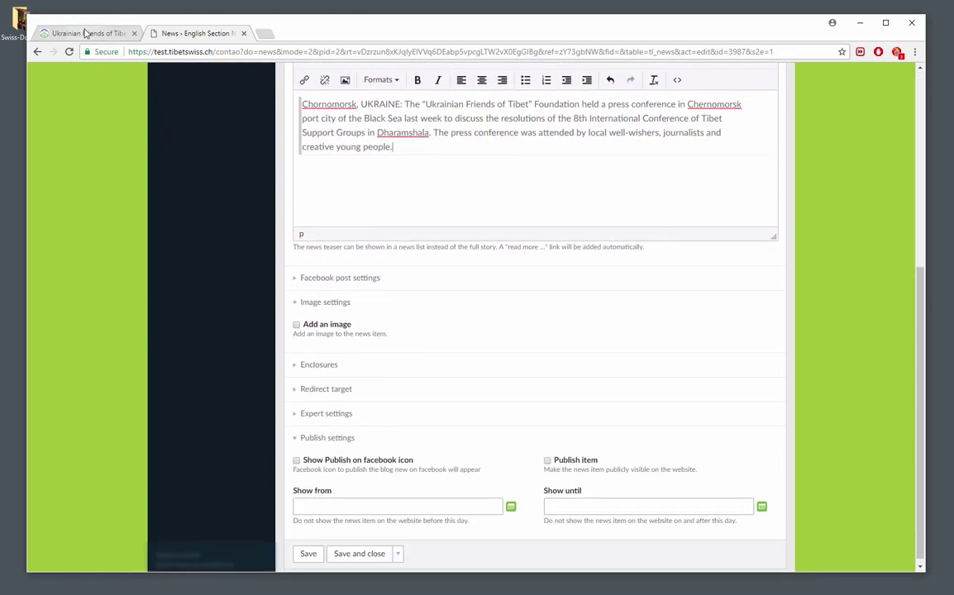
{"action": "left_click", "coordinate": [310, 328]}
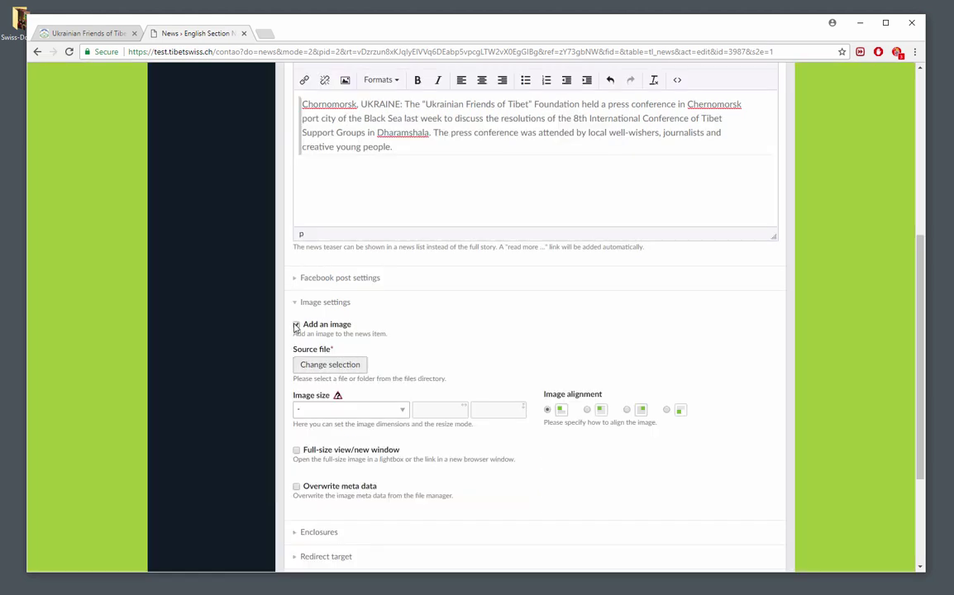
{"action": "left_click", "coordinate": [296, 325]}
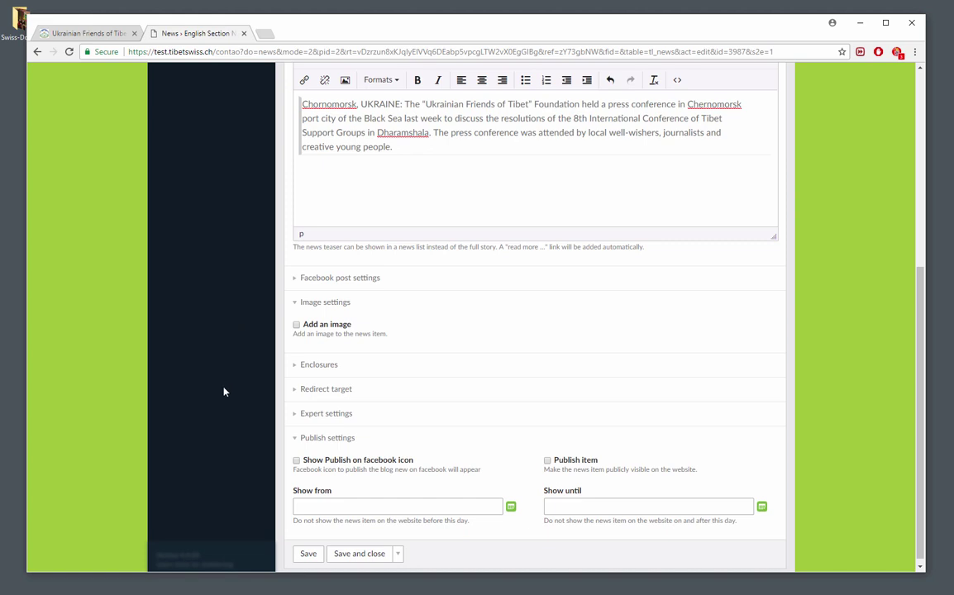
{"action": "scroll", "coordinate": [223, 391], "scroll_direction": "down", "scroll_amount": 1}
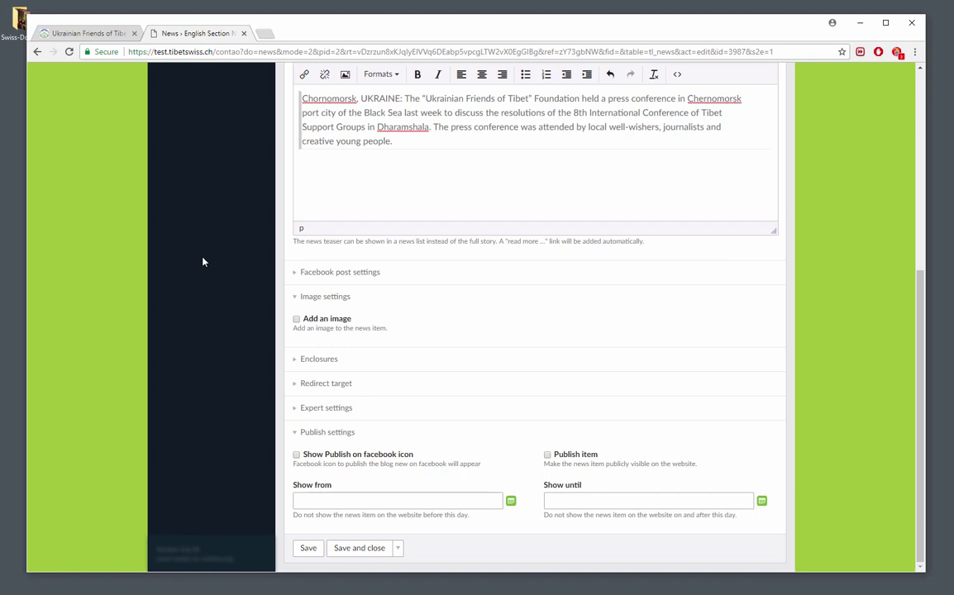
{"action": "left_click", "coordinate": [82, 34]}
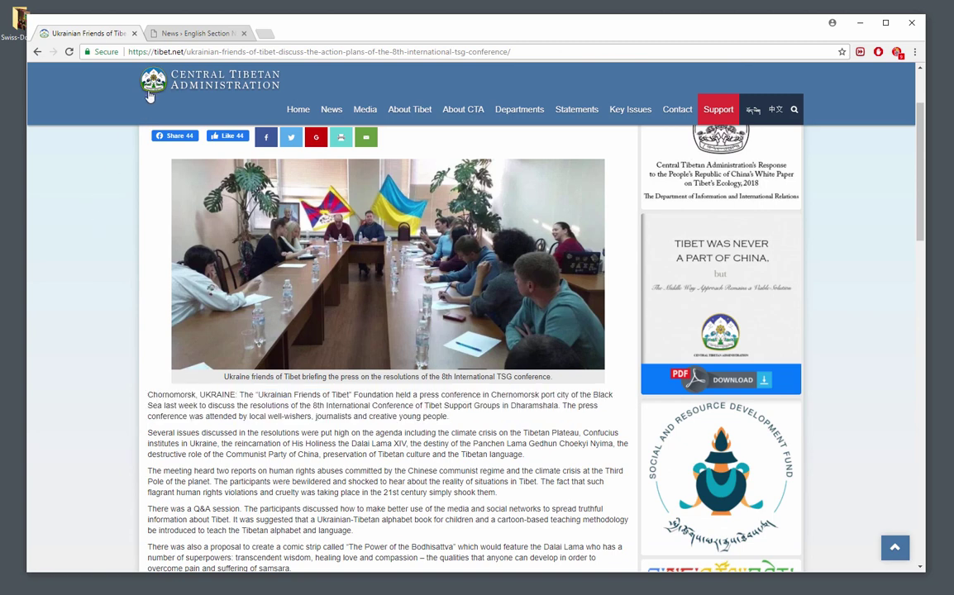
{"action": "left_click", "coordinate": [191, 33]}
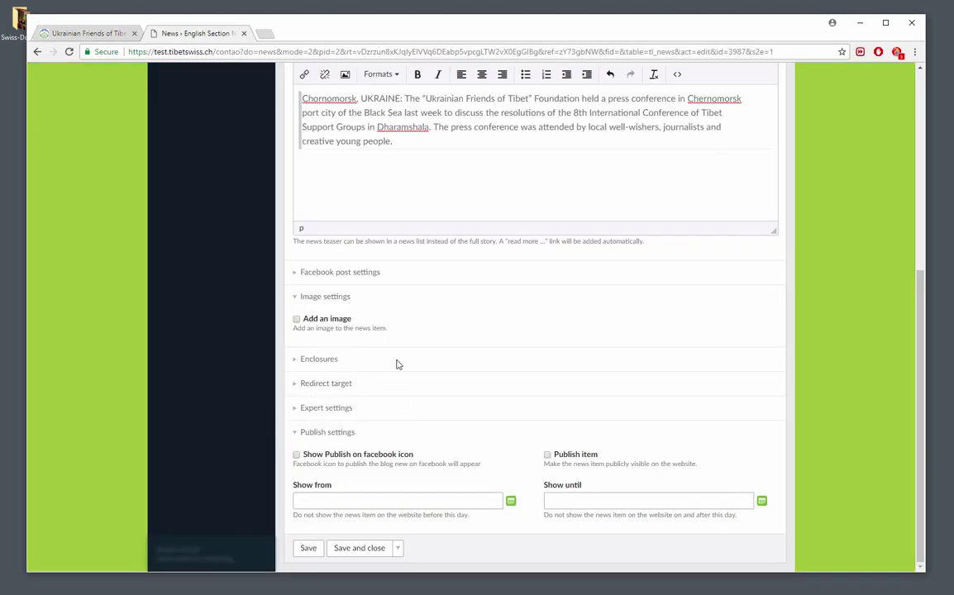
{"action": "left_click", "coordinate": [331, 296]}
{"action": "left_click", "coordinate": [338, 411]}
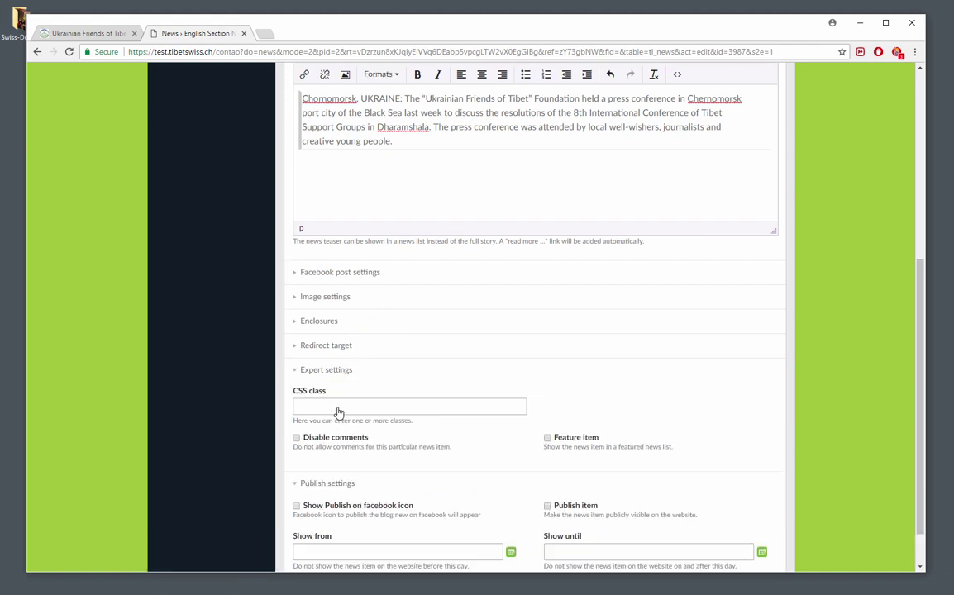
{"action": "left_click", "coordinate": [324, 379]}
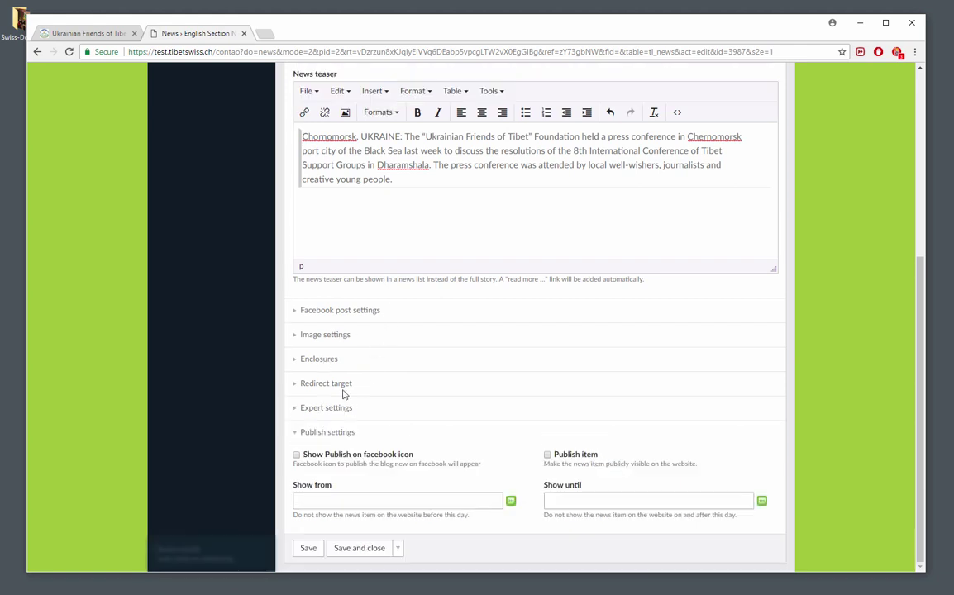
Set the news item's redirect target to External URL and use the tibet.net article's web address as the link target
{"action": "left_click", "coordinate": [340, 382]}
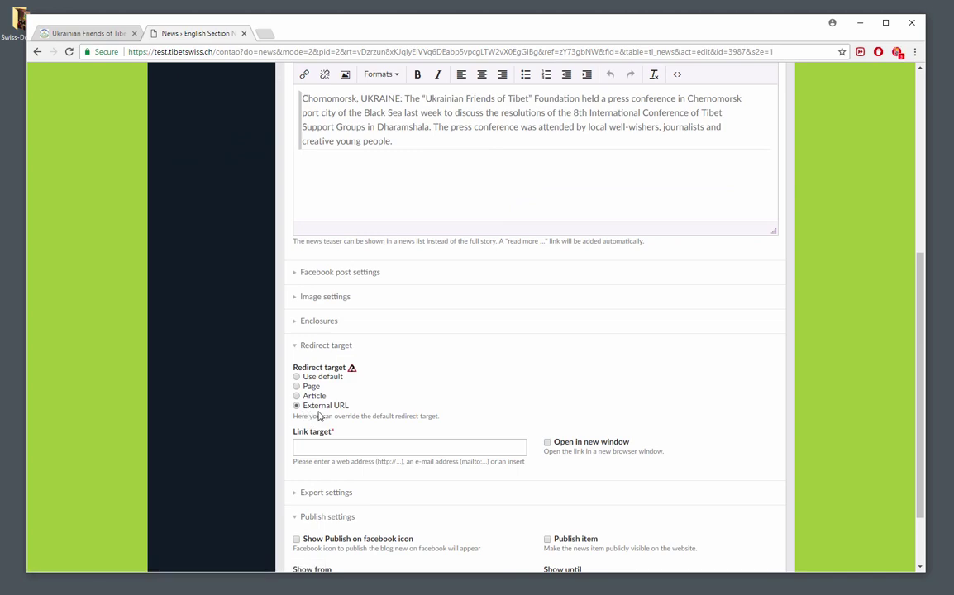
{"action": "left_click", "coordinate": [99, 33]}
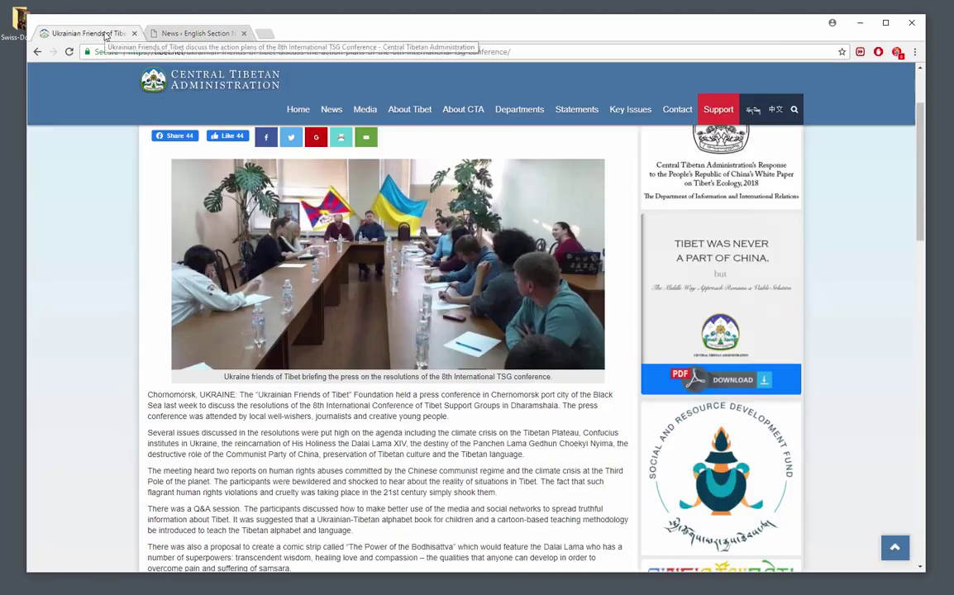
{"action": "left_click", "coordinate": [234, 52]}
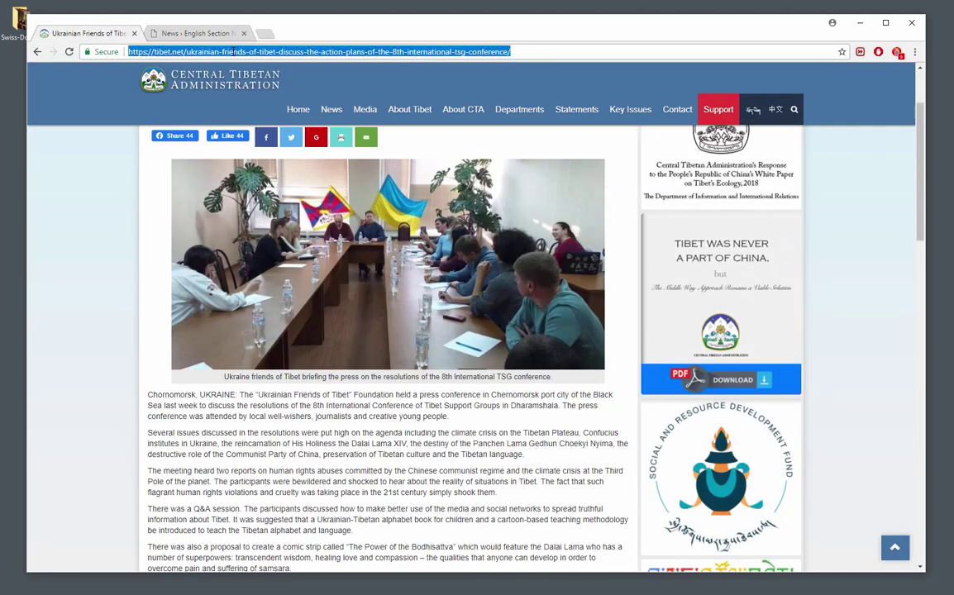
{"action": "right_click", "coordinate": [234, 54]}
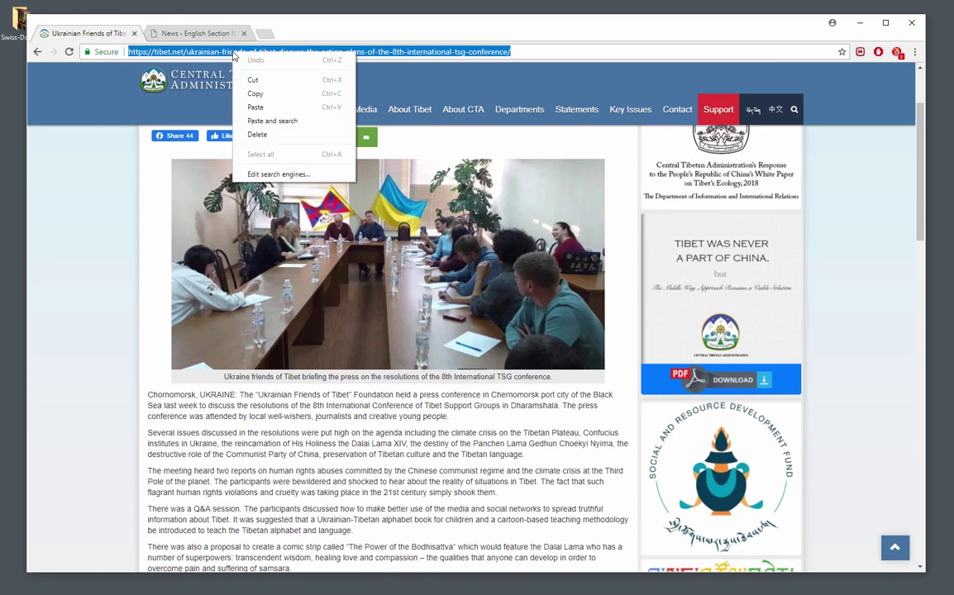
{"action": "left_click", "coordinate": [256, 92]}
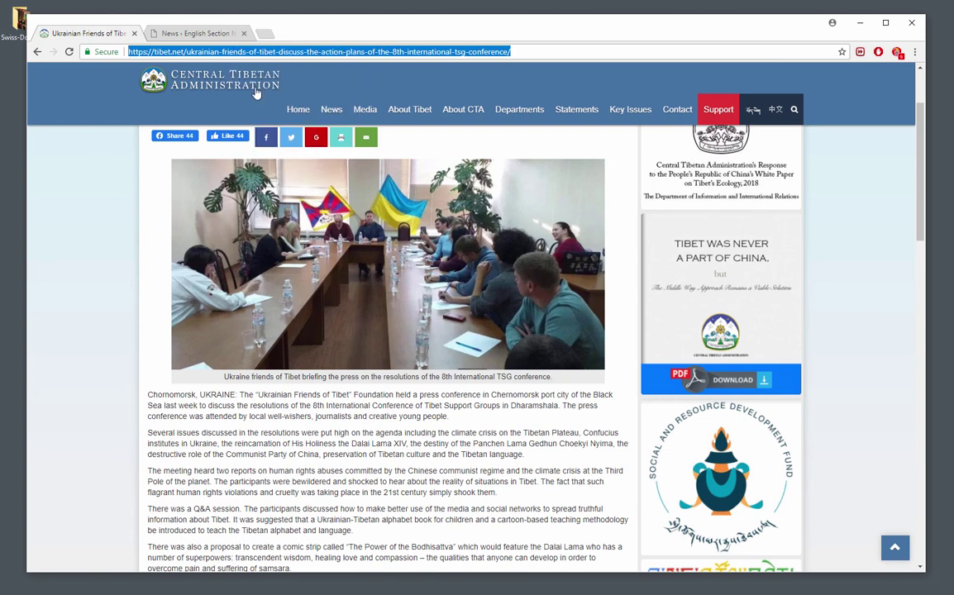
{"action": "left_click", "coordinate": [198, 33]}
{"action": "left_click", "coordinate": [342, 448]}
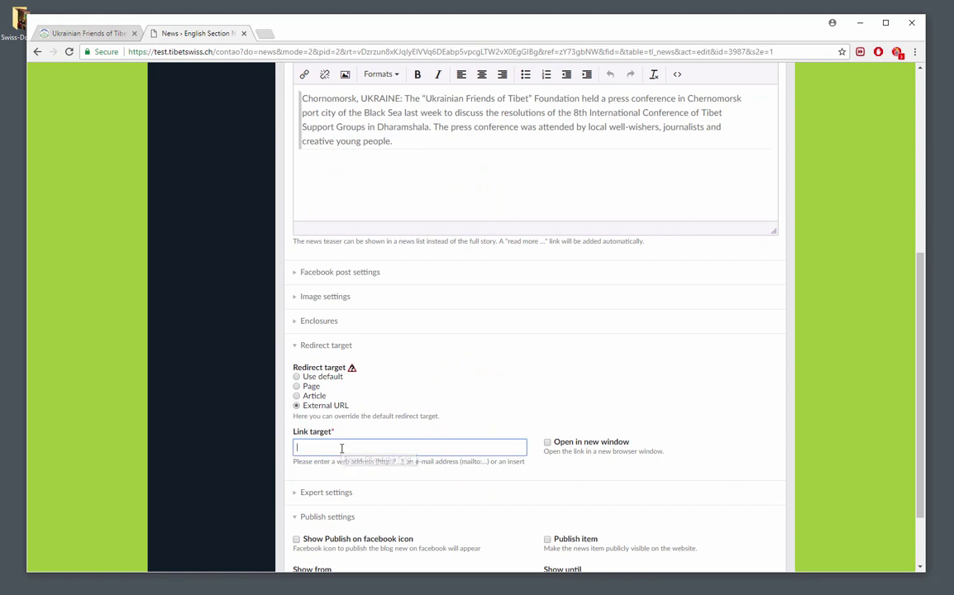
{"action": "right_click", "coordinate": [348, 448]}
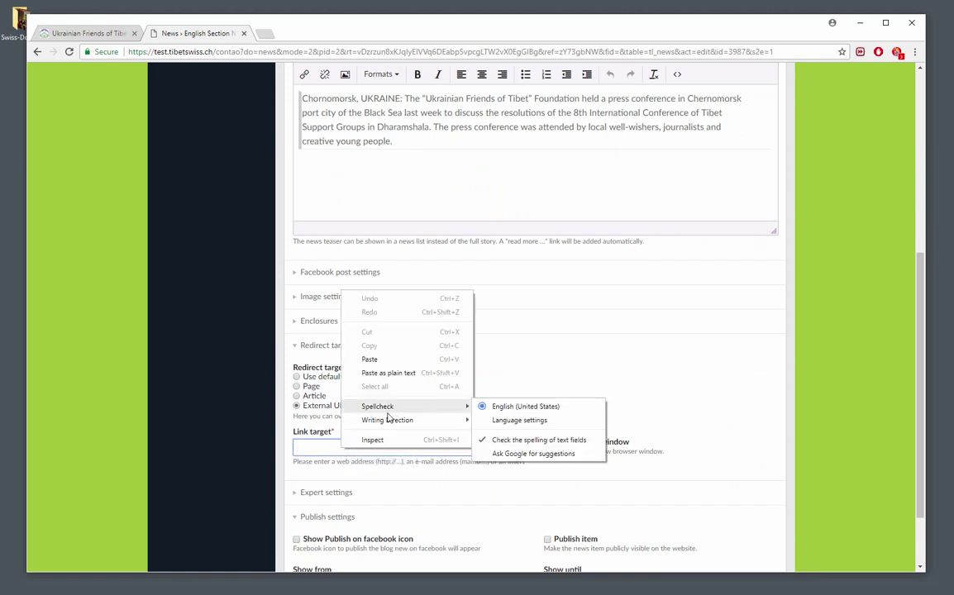
{"action": "mouse_move", "coordinate": [388, 419]}
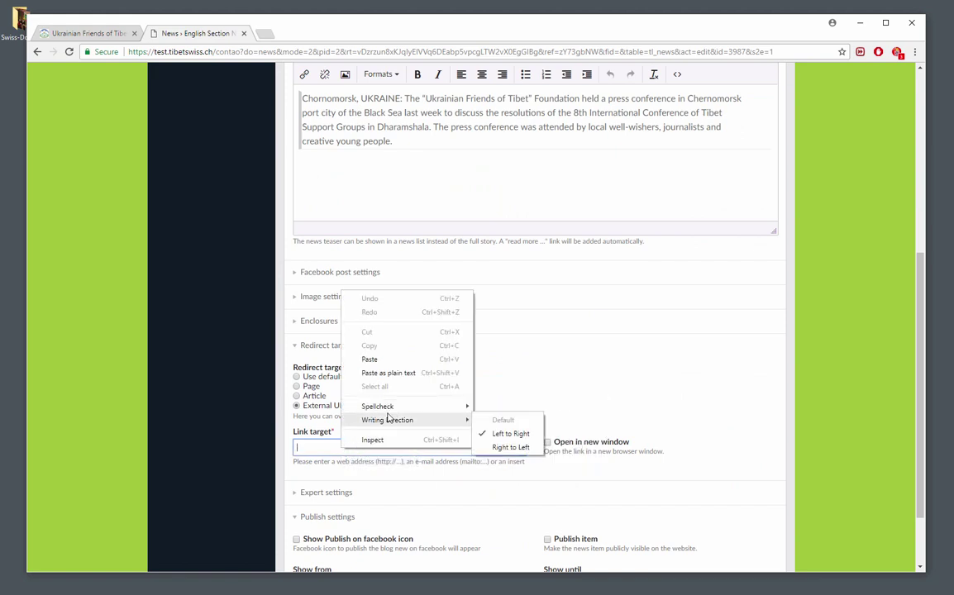
{"action": "left_click", "coordinate": [389, 360]}
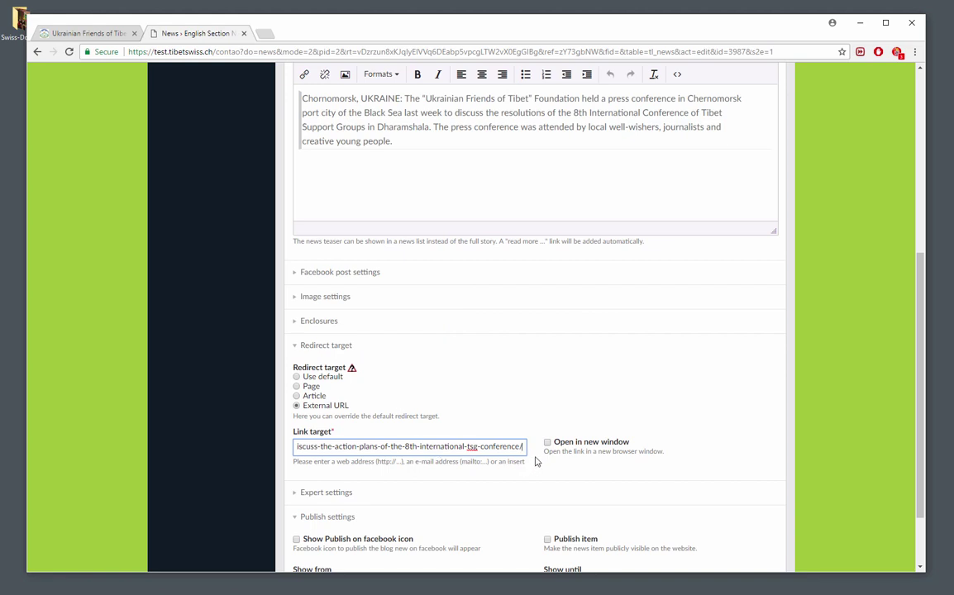
Set the tibet.net link target to open in a new window, and save and close the news item
{"action": "left_click_drag", "start_coordinate": [522, 446], "coordinate": [260, 442]}
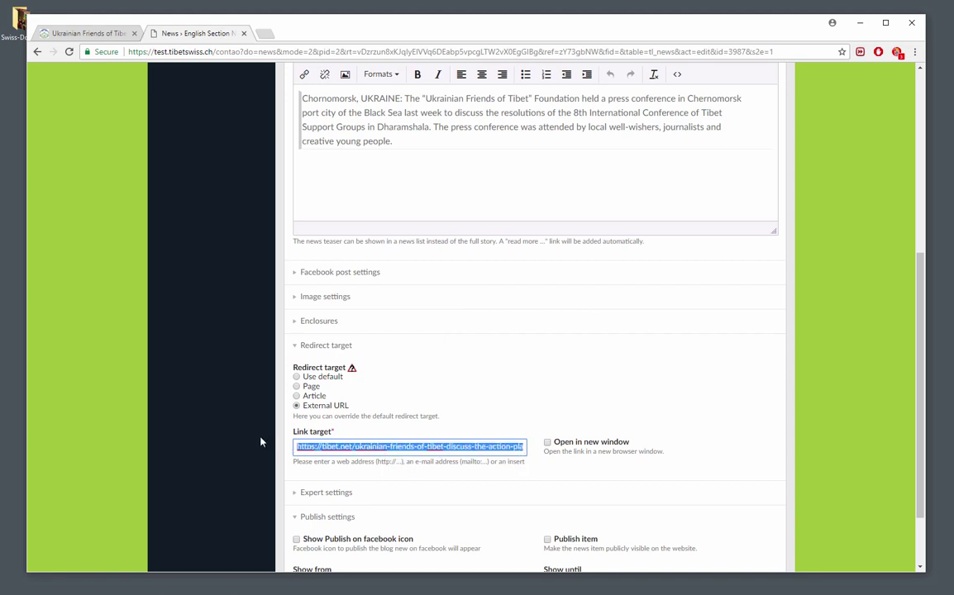
{"action": "left_click", "coordinate": [319, 447]}
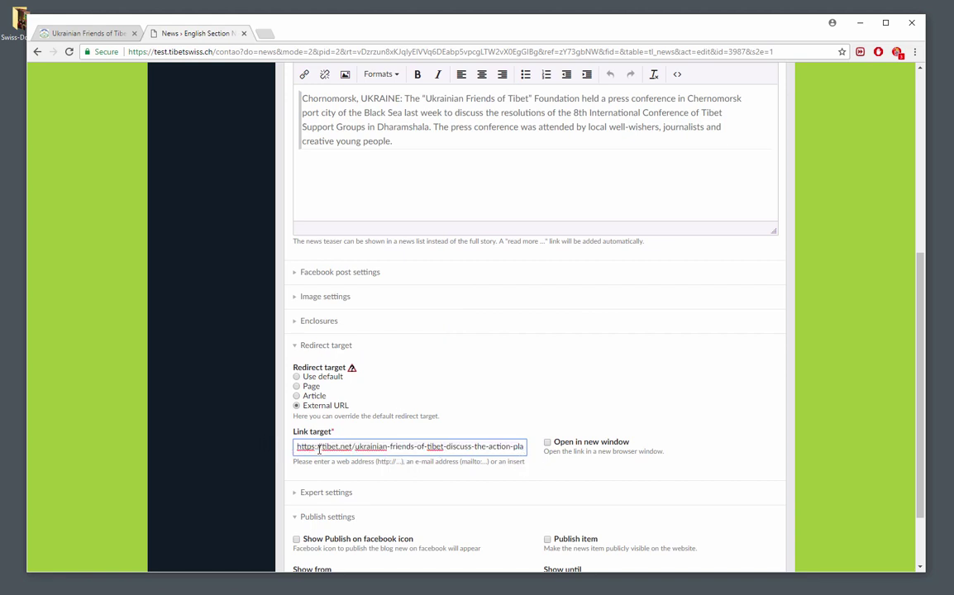
{"action": "scroll", "coordinate": [253, 451], "scroll_direction": "down", "scroll_amount": 1}
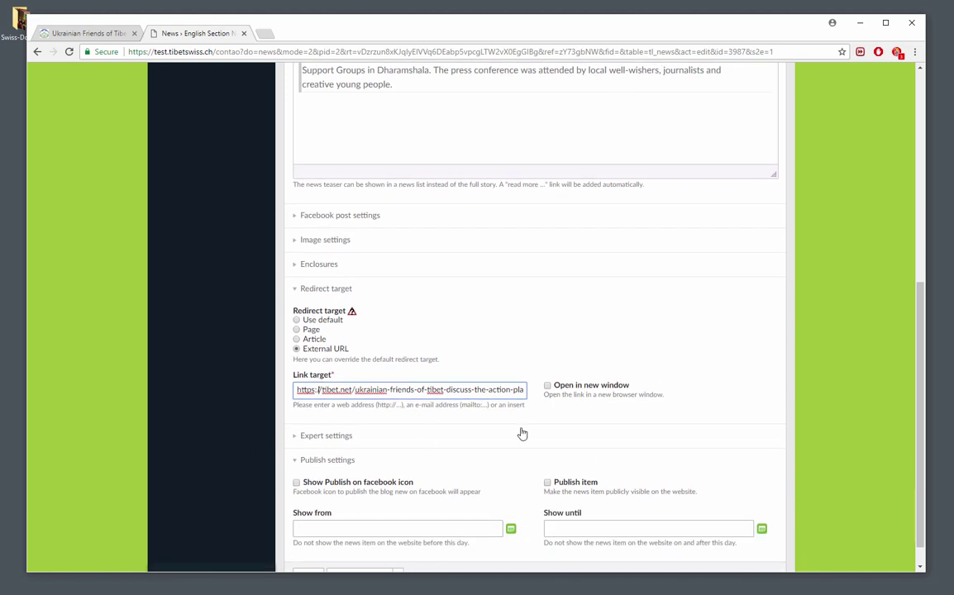
{"action": "left_click", "coordinate": [548, 386]}
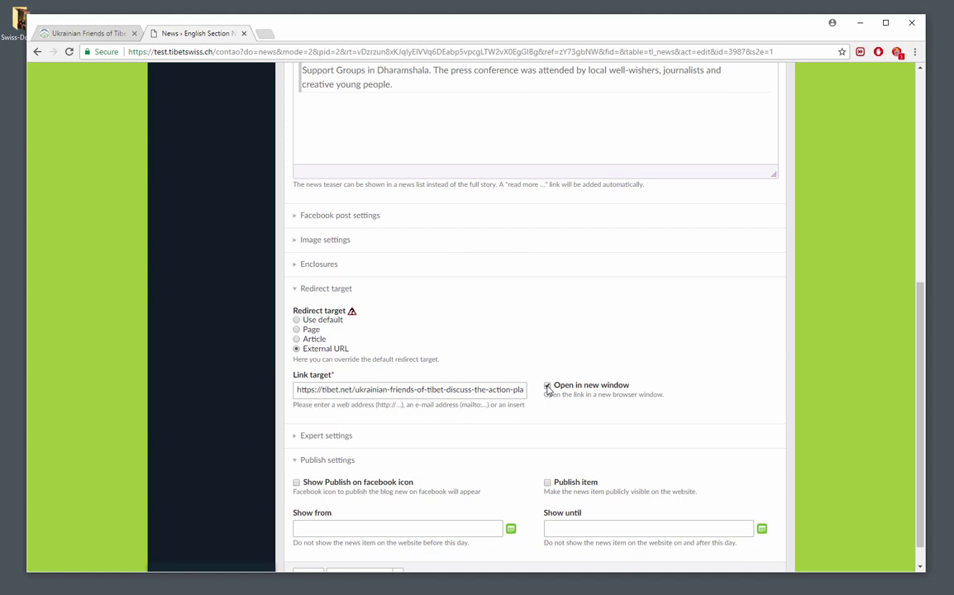
{"action": "scroll", "coordinate": [547, 390], "scroll_direction": "down", "scroll_amount": 1}
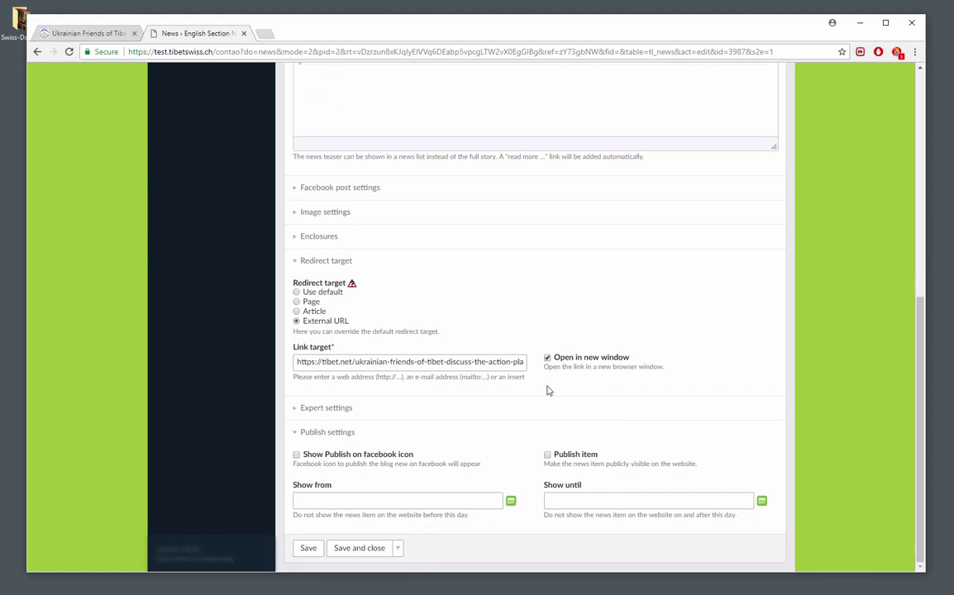
{"action": "left_click", "coordinate": [366, 553]}
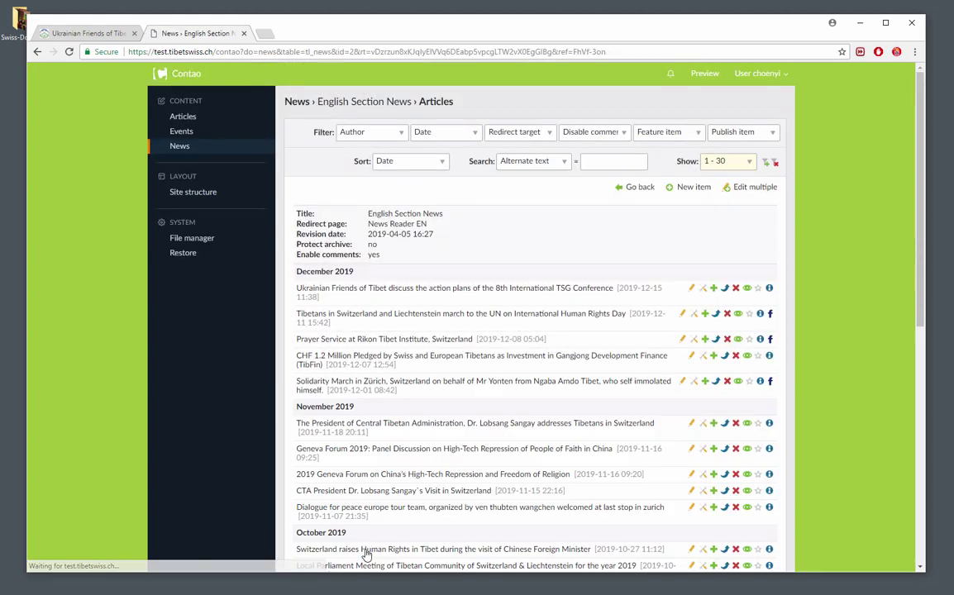
Preview the English homepage and compare the new item under Latest News with the original tibet.net article
{"action": "left_click_drag", "start_coordinate": [306, 291], "coordinate": [508, 305]}
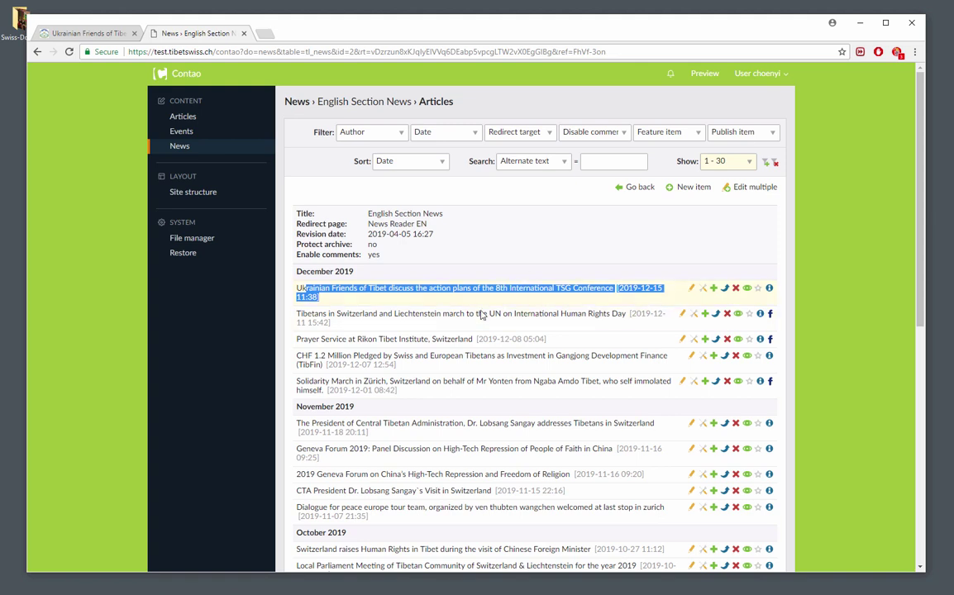
{"action": "left_click", "coordinate": [435, 279]}
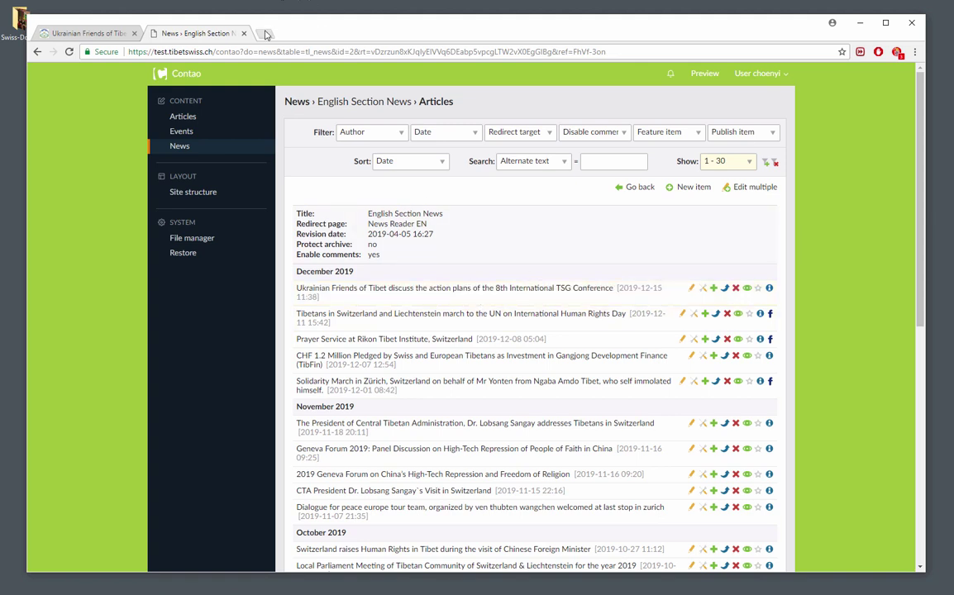
{"action": "left_click", "coordinate": [705, 73]}
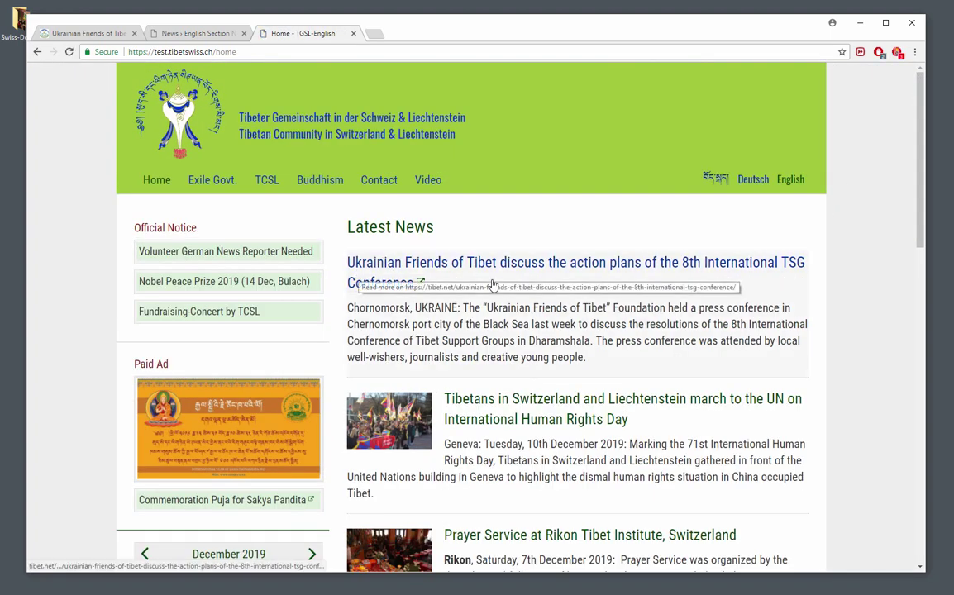
{"action": "left_click", "coordinate": [60, 37]}
{"action": "scroll", "coordinate": [169, 316], "scroll_direction": "up", "scroll_amount": 2}
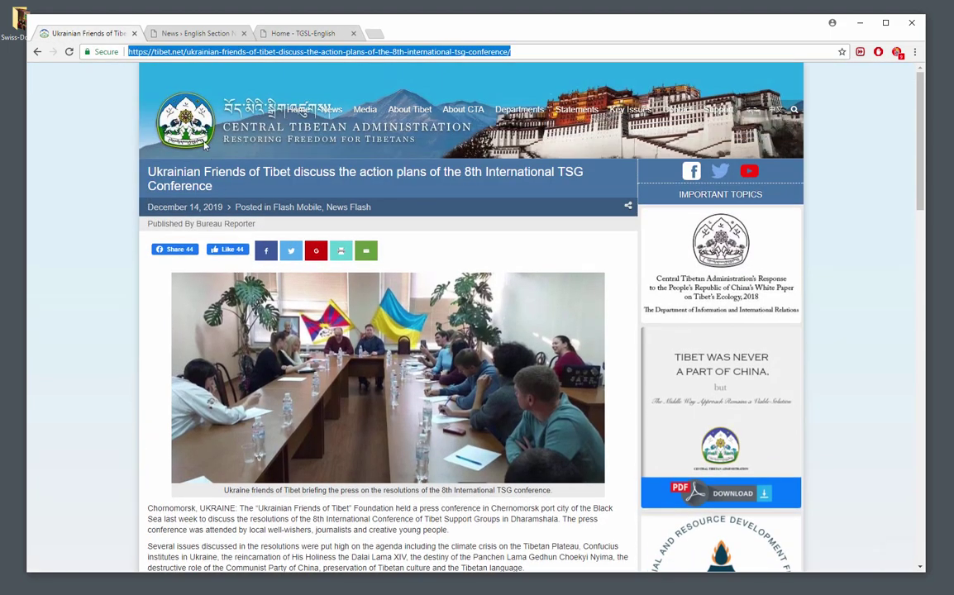
{"action": "left_click", "coordinate": [198, 33]}
{"action": "left_click", "coordinate": [270, 33]}
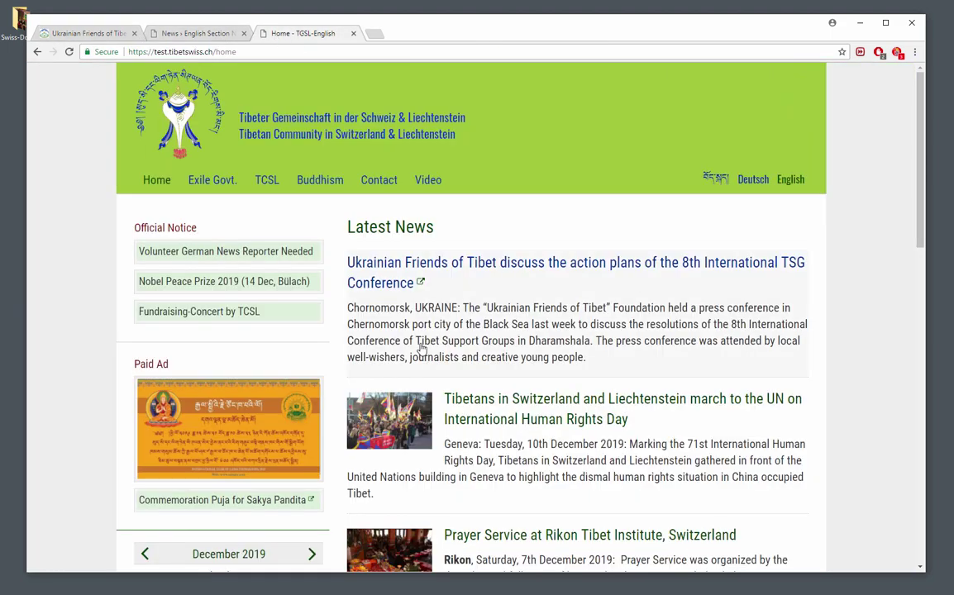
Test the Ukrainian Friends of Tibet headline link on the homepage to check its tibet.net target, and return to the homepage
{"action": "left_click_drag", "start_coordinate": [349, 308], "coordinate": [611, 368]}
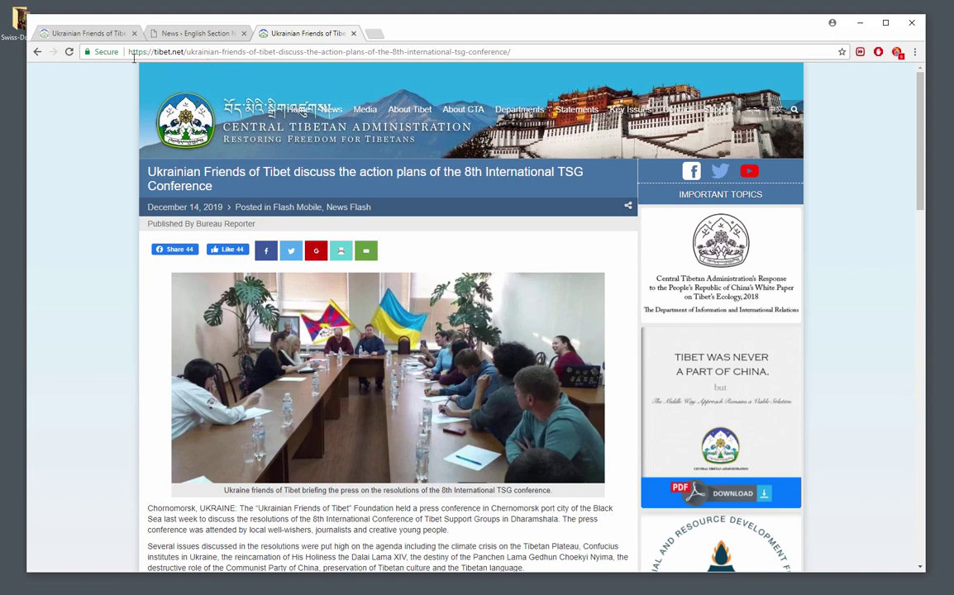
{"action": "left_click", "coordinate": [37, 52]}
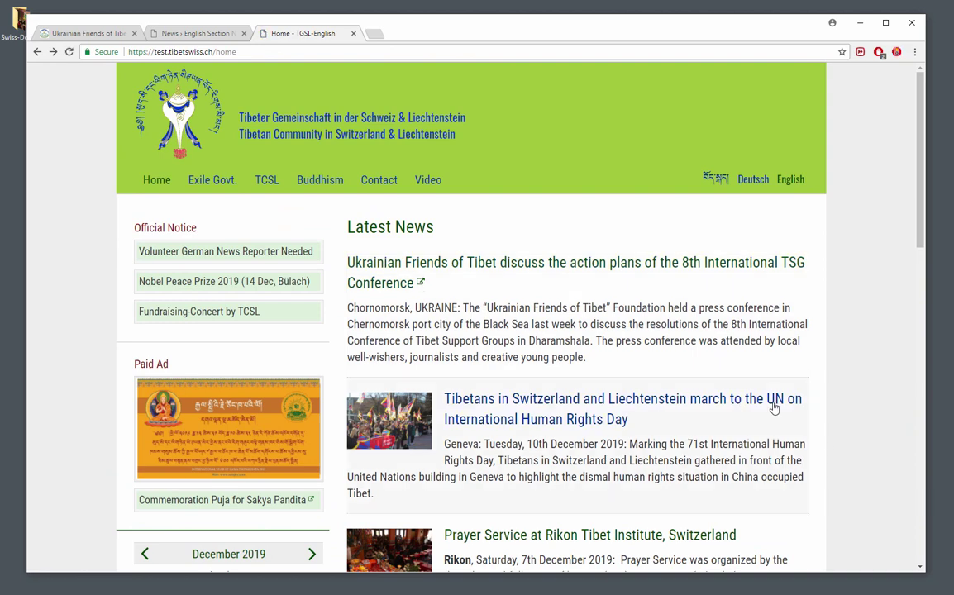
{"action": "left_click", "coordinate": [518, 271]}
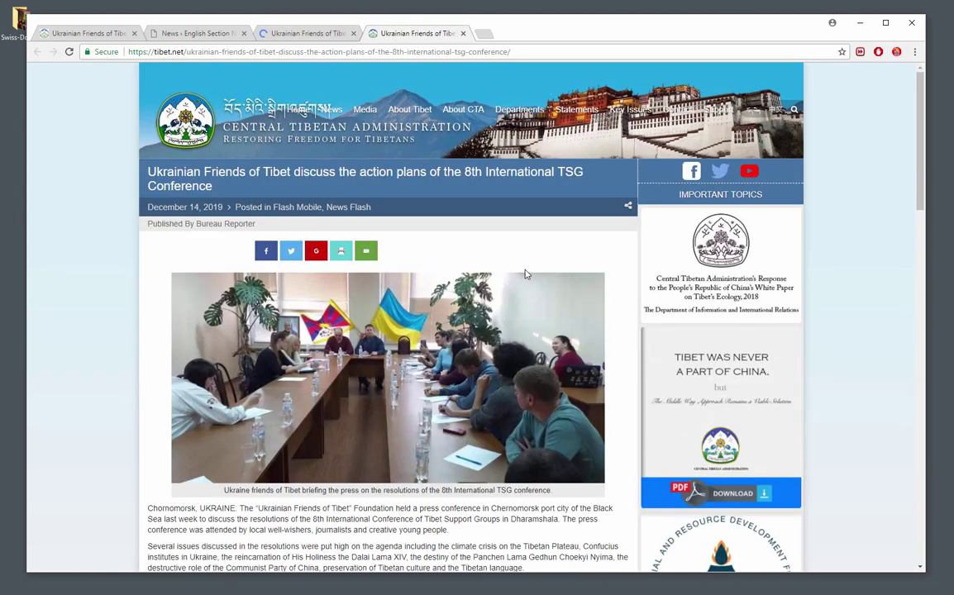
{"action": "left_click", "coordinate": [310, 33]}
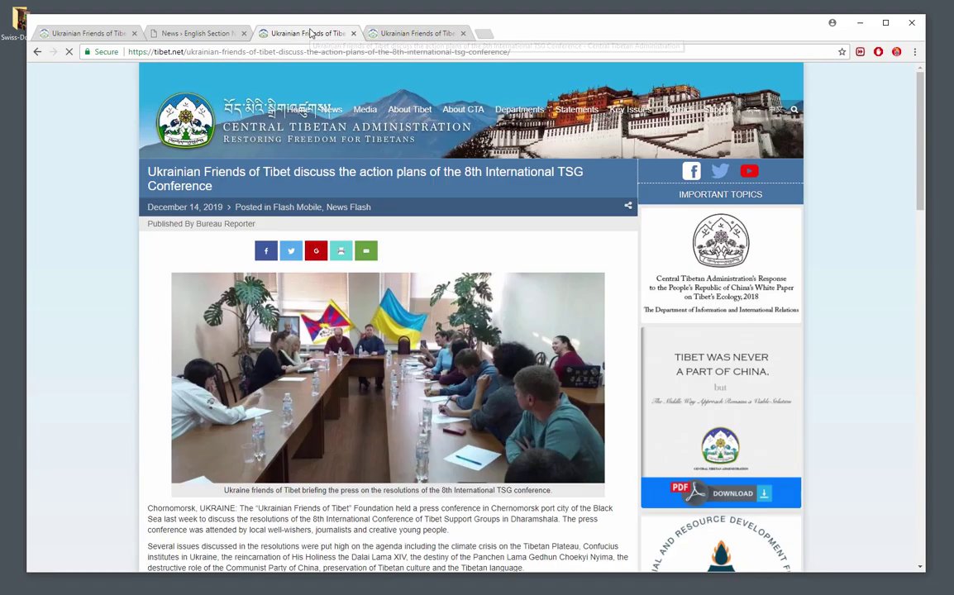
{"action": "left_click", "coordinate": [37, 51]}
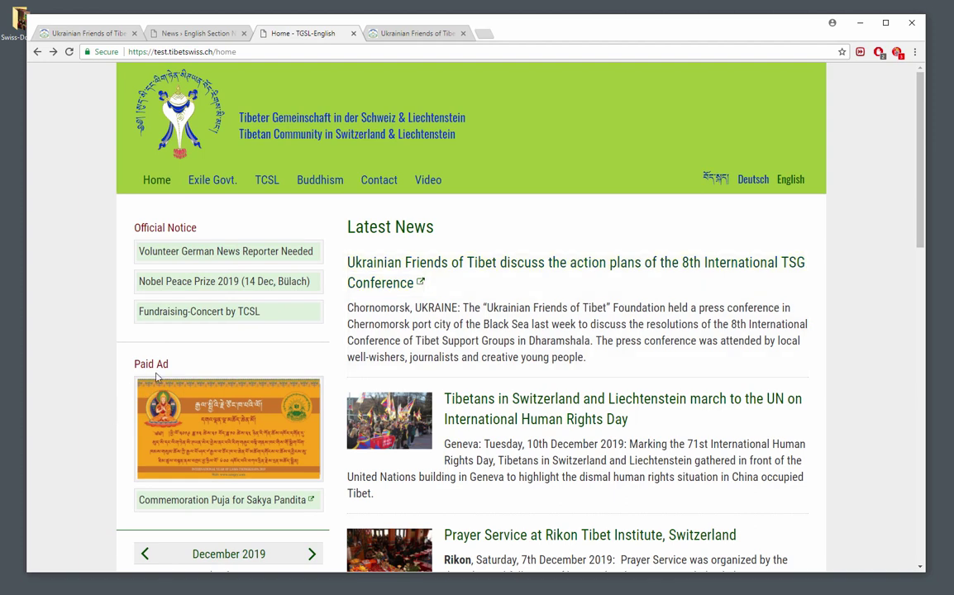
Return to the Contao backend and review the title, teaser and image settings of the item "Prayer Service at Rikon Tibet Institute, Switzerland"
{"action": "left_click", "coordinate": [174, 33]}
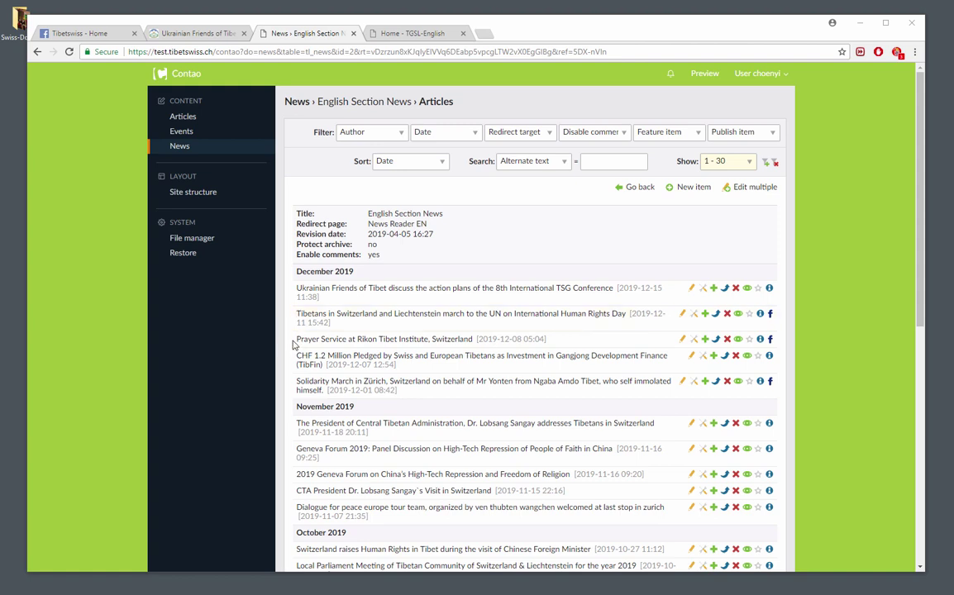
{"action": "left_click_drag", "start_coordinate": [296, 339], "coordinate": [468, 339]}
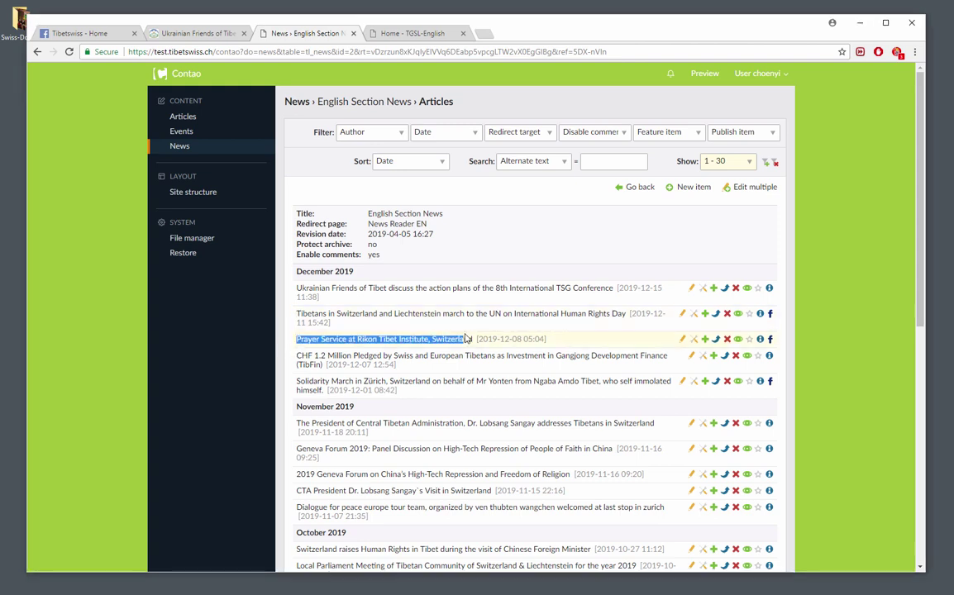
{"action": "left_click", "coordinate": [431, 340]}
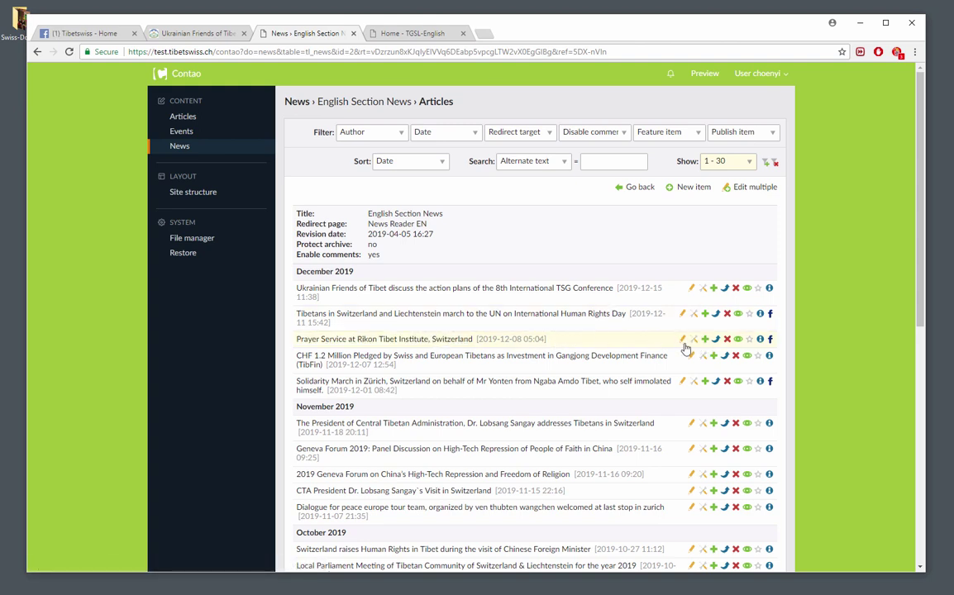
{"action": "left_click", "coordinate": [695, 342]}
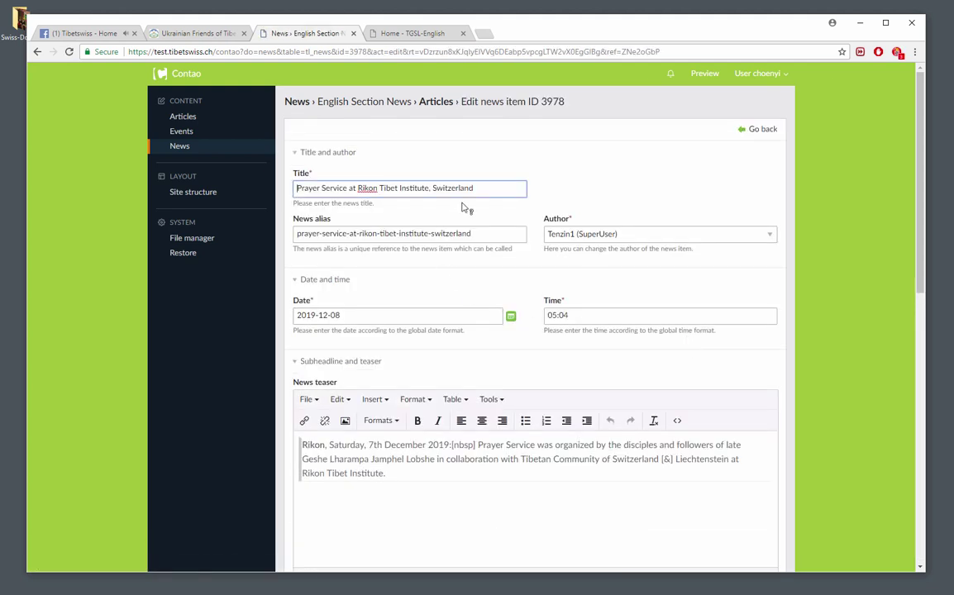
{"action": "left_click_drag", "start_coordinate": [480, 187], "coordinate": [246, 185]}
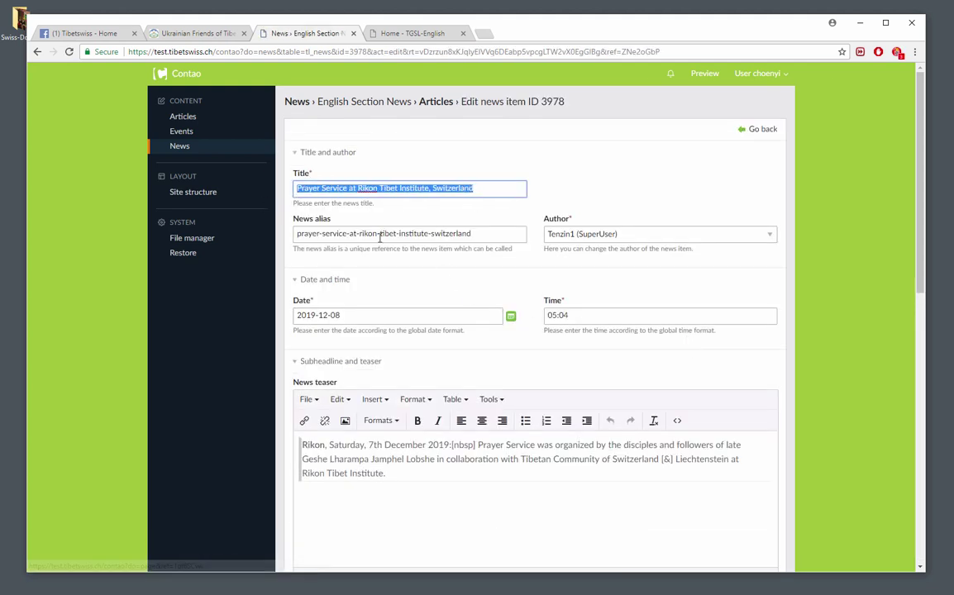
{"action": "scroll", "coordinate": [364, 393], "scroll_direction": "down", "scroll_amount": 1}
{"action": "left_click_drag", "start_coordinate": [388, 423], "coordinate": [284, 394]}
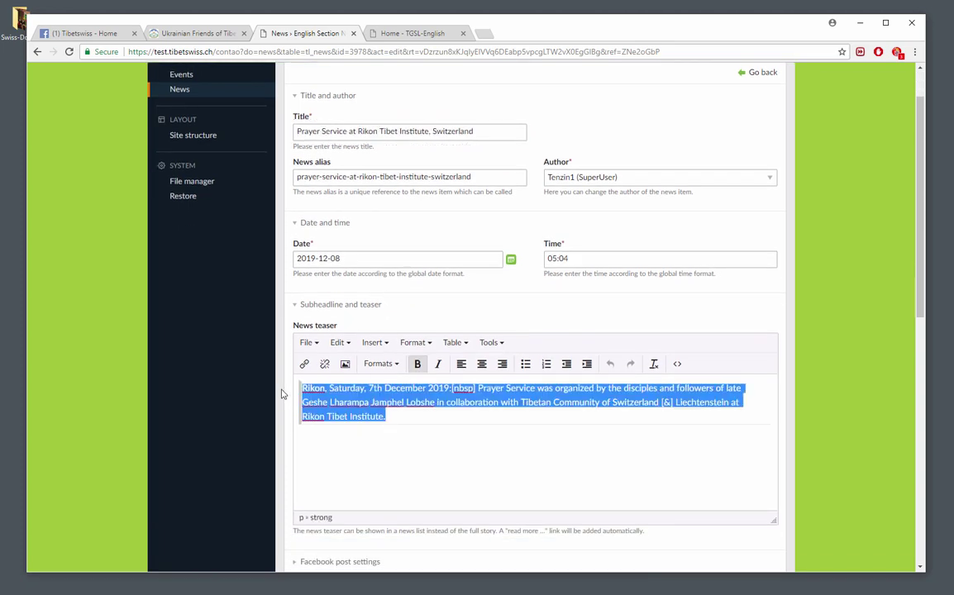
{"action": "scroll", "coordinate": [264, 401], "scroll_direction": "down", "scroll_amount": 5}
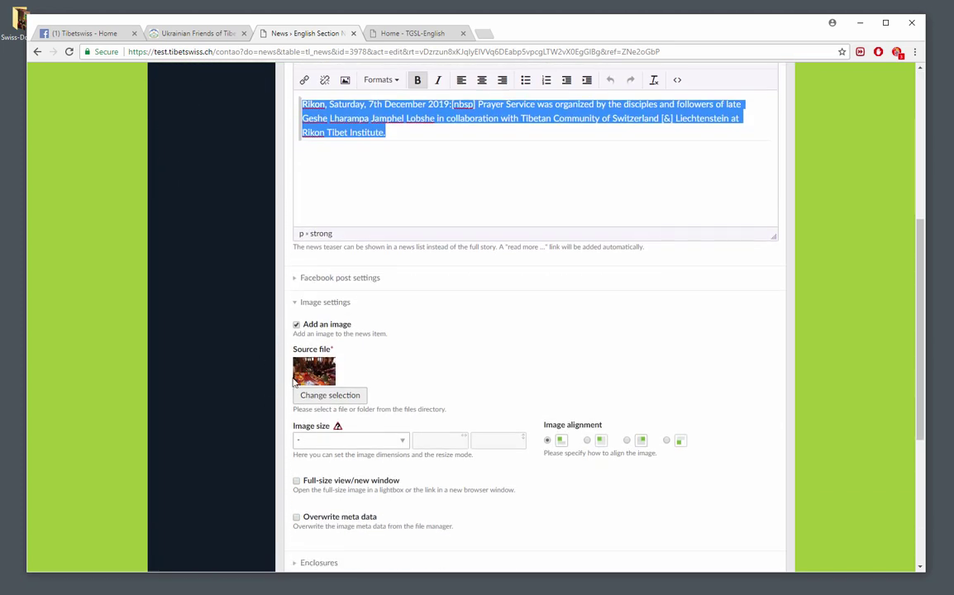
{"action": "scroll", "coordinate": [289, 395], "scroll_direction": "down", "scroll_amount": 5}
{"action": "scroll", "coordinate": [330, 438], "scroll_direction": "up", "scroll_amount": 15}
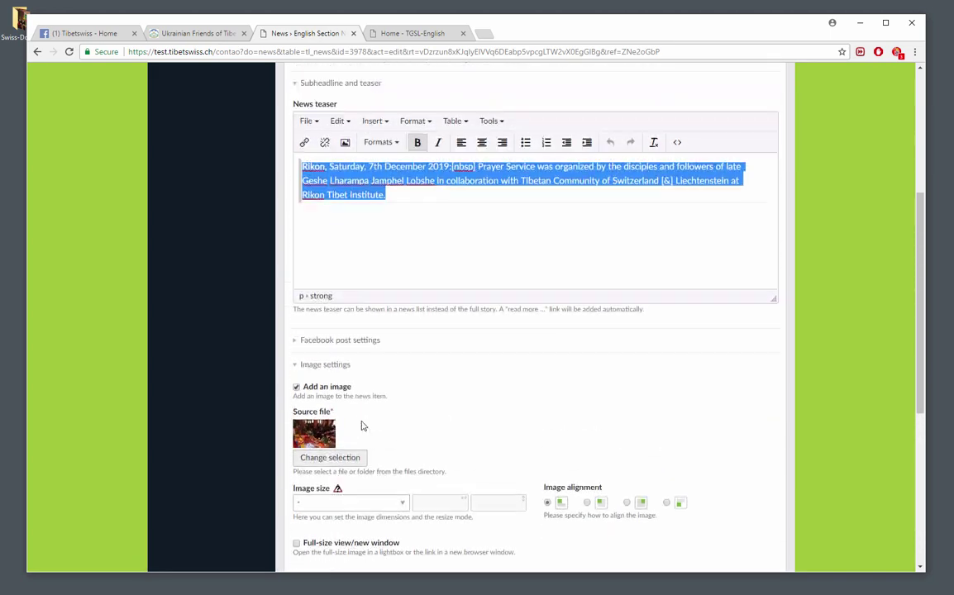
{"action": "left_click", "coordinate": [761, 133]}
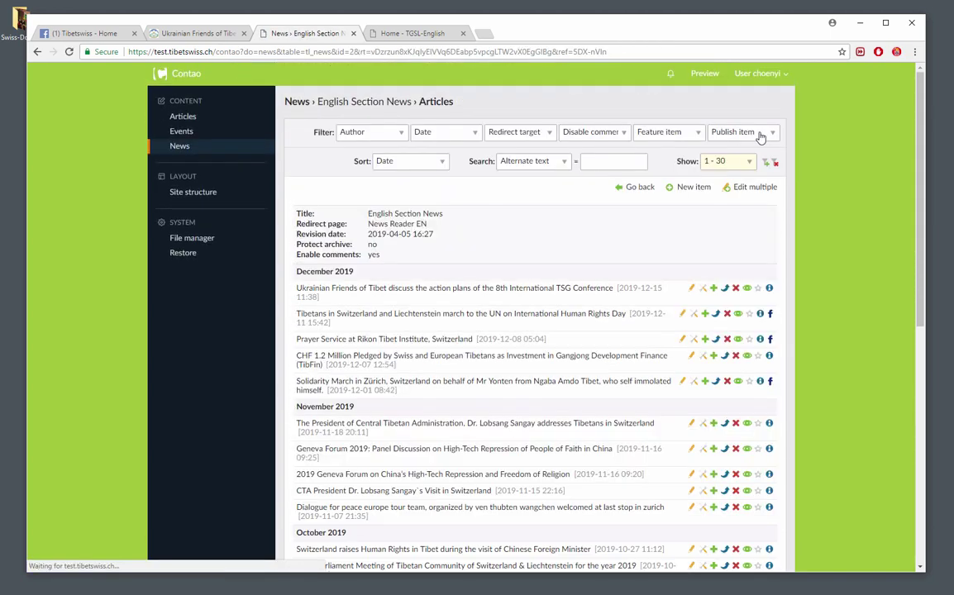
Review the Prayer Service item's content elements, including the first text element's full text, and go back to the news list
{"action": "left_click", "coordinate": [681, 340]}
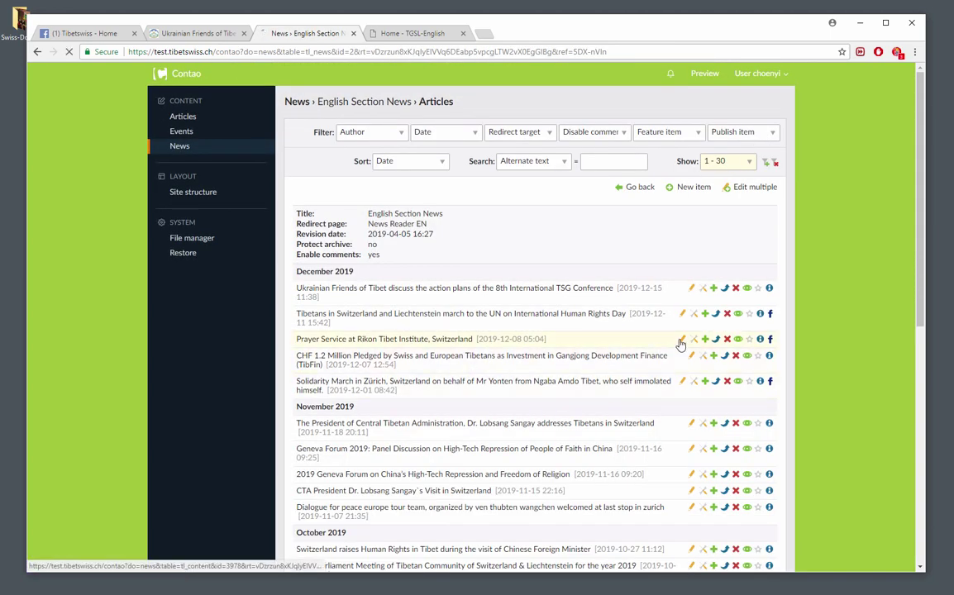
{"action": "left_click_drag", "start_coordinate": [320, 294], "coordinate": [547, 303]}
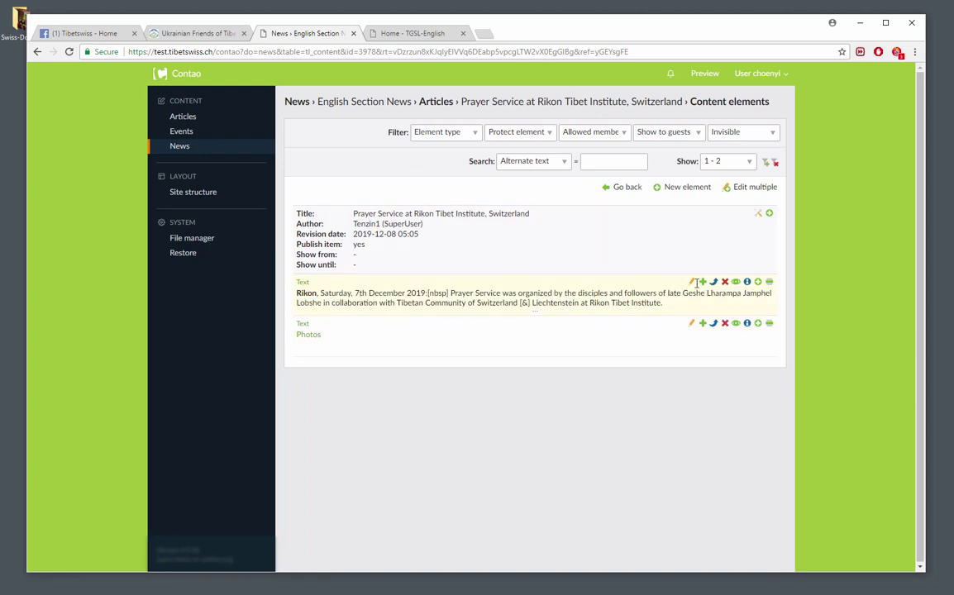
{"action": "left_click", "coordinate": [692, 282]}
{"action": "scroll", "coordinate": [456, 421], "scroll_direction": "down", "scroll_amount": 10}
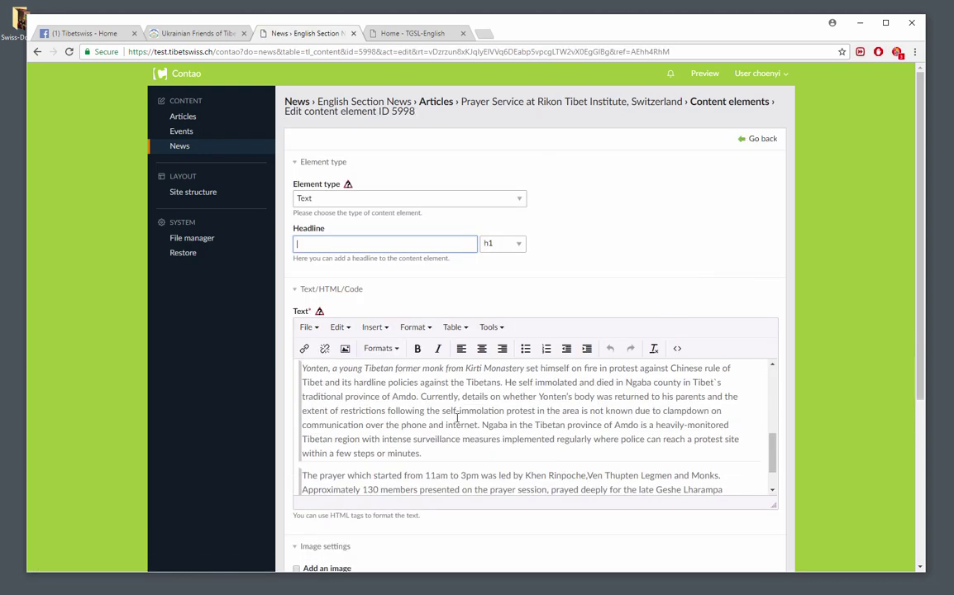
{"action": "left_click", "coordinate": [752, 140]}
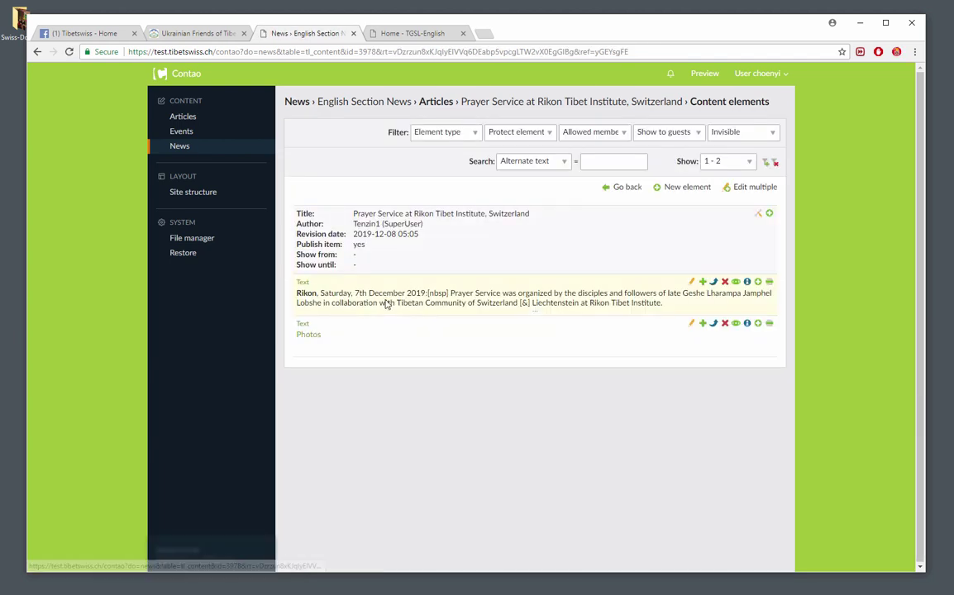
{"action": "double_click", "coordinate": [305, 335]}
{"action": "left_click", "coordinate": [235, 342]}
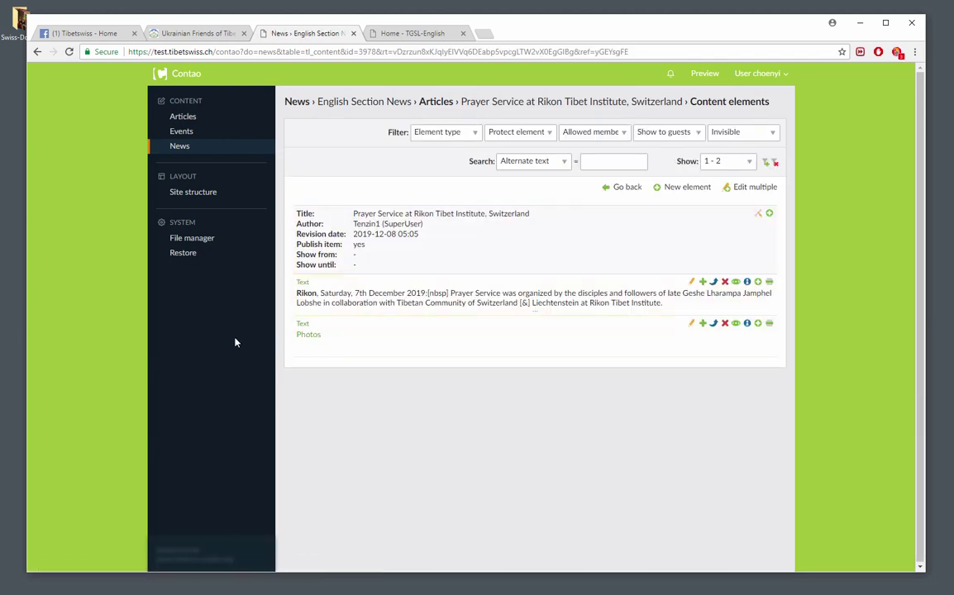
{"action": "left_click", "coordinate": [618, 188]}
Create a new news item in the German Secktion News archive
{"action": "left_click", "coordinate": [202, 393]}
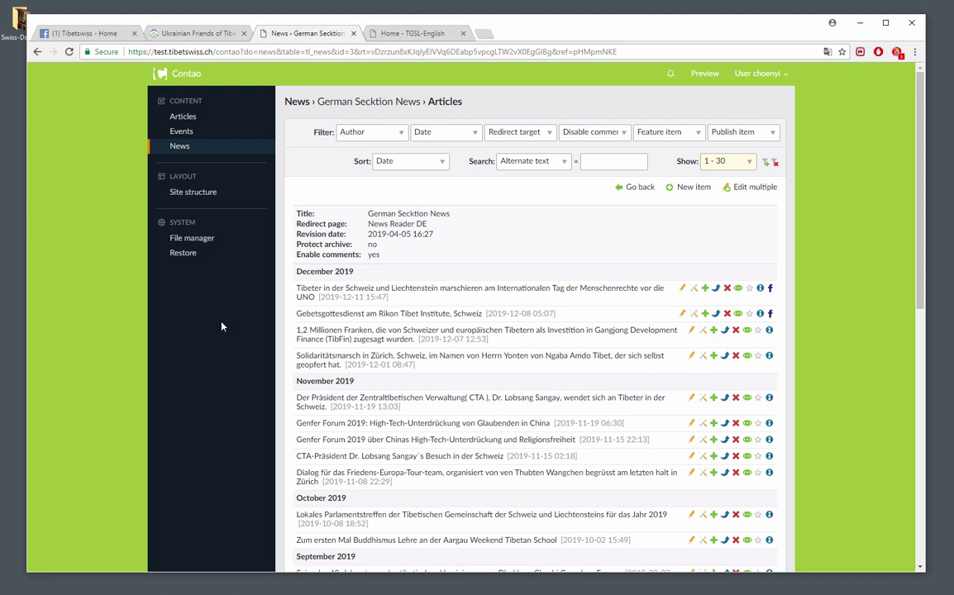
{"action": "left_click", "coordinate": [183, 147]}
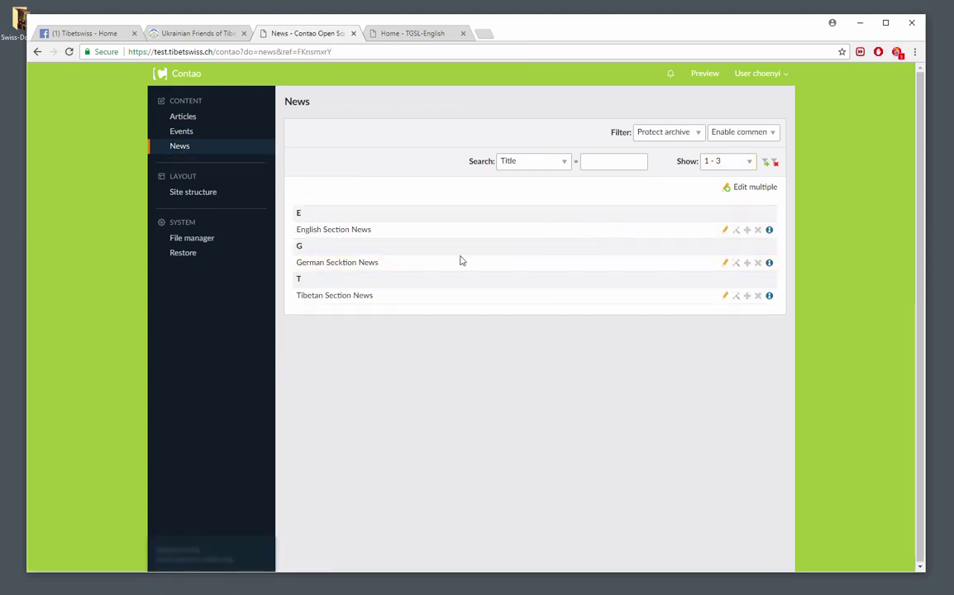
{"action": "left_click", "coordinate": [724, 268]}
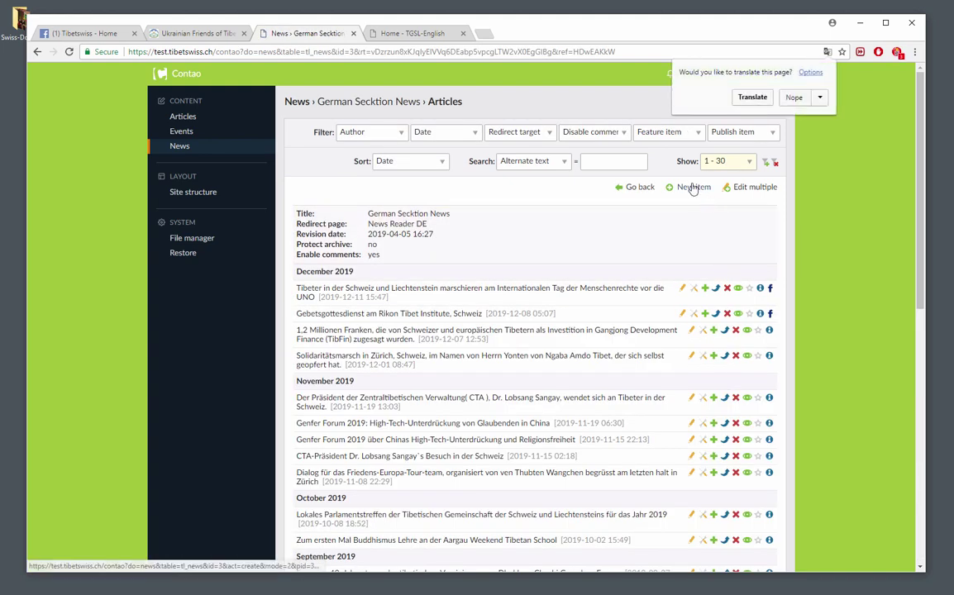
{"action": "left_click", "coordinate": [693, 187]}
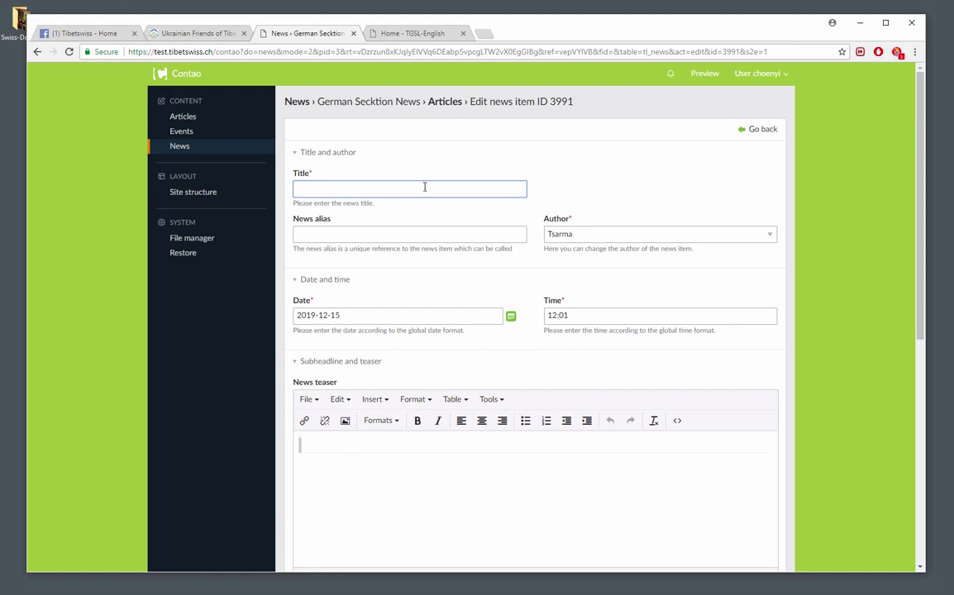
{"action": "scroll", "coordinate": [415, 415], "scroll_direction": "down", "scroll_amount": 3}
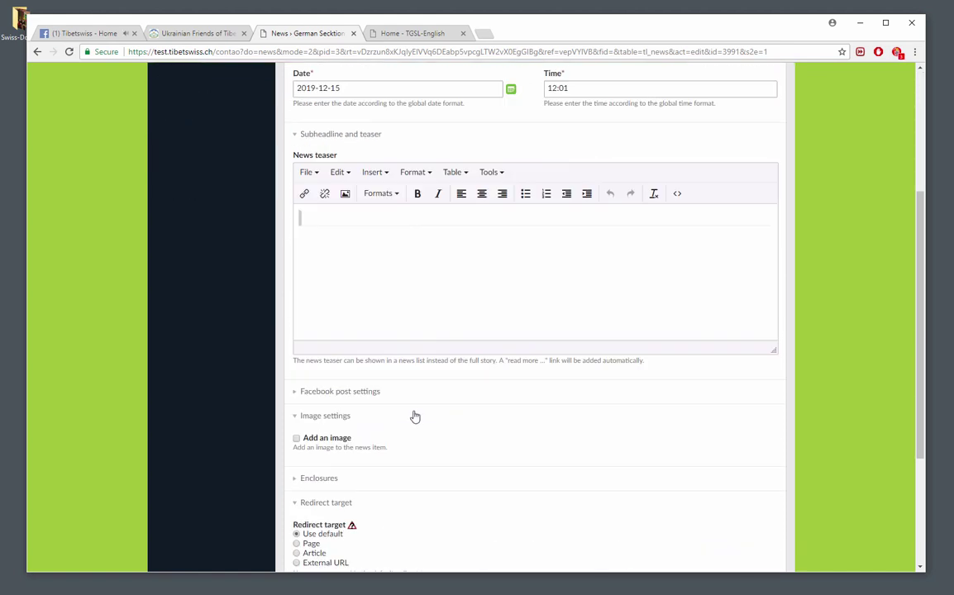
{"action": "scroll", "coordinate": [415, 417], "scroll_direction": "down", "scroll_amount": 1}
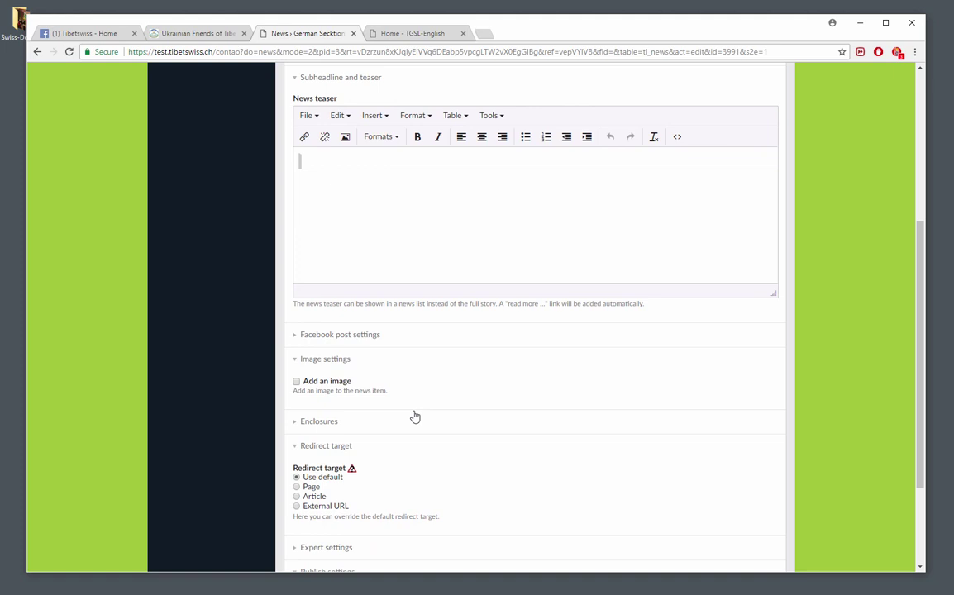
{"action": "scroll", "coordinate": [415, 417], "scroll_direction": "down", "scroll_amount": 2}
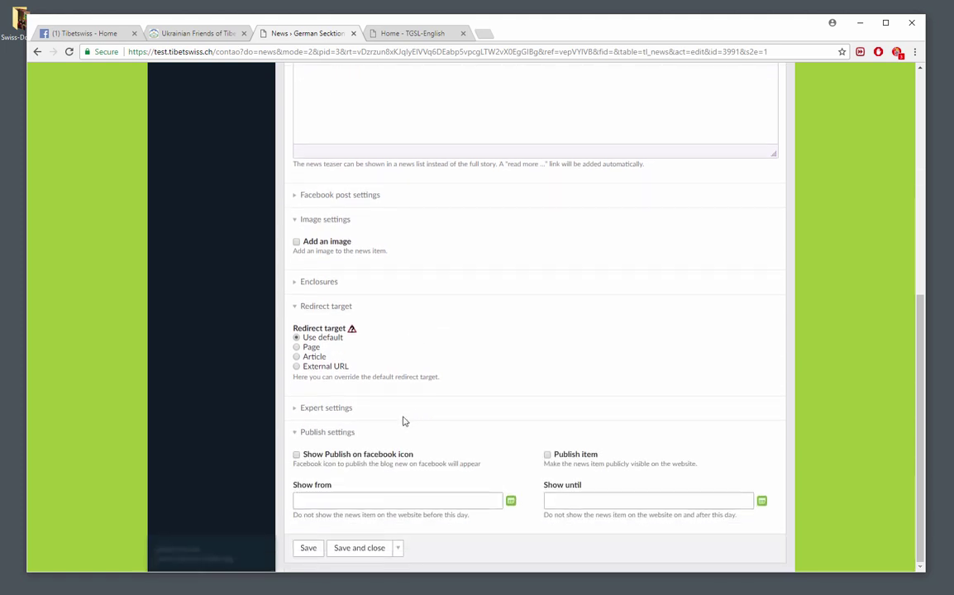
{"action": "left_click", "coordinate": [359, 549]}
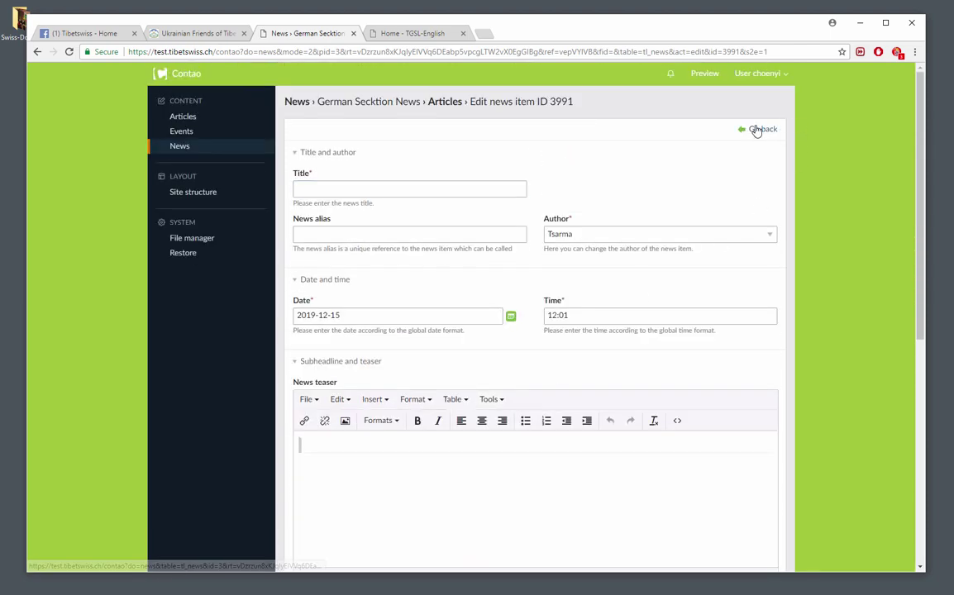
{"action": "left_click", "coordinate": [756, 129]}
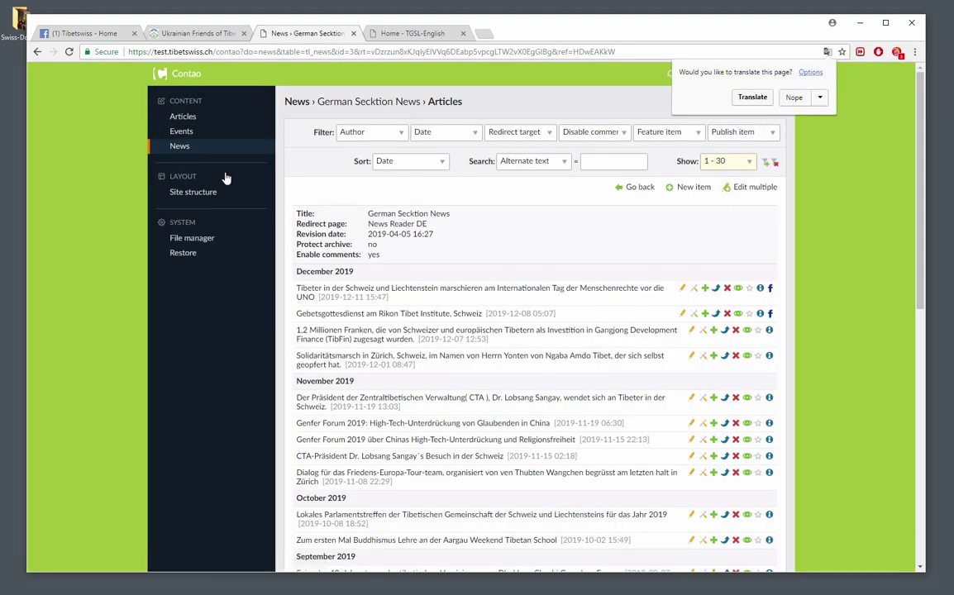
Copy the item "Prayer Service at Rikon Tibet Institute, Switzerland" from English Section News into the German Secktion News archive
{"action": "left_click", "coordinate": [189, 152]}
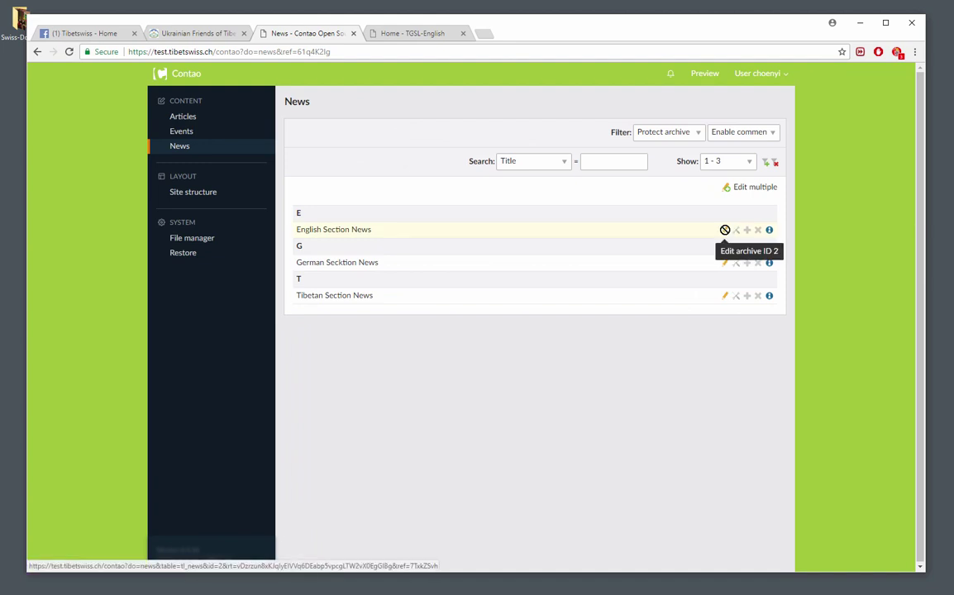
{"action": "left_click", "coordinate": [725, 230]}
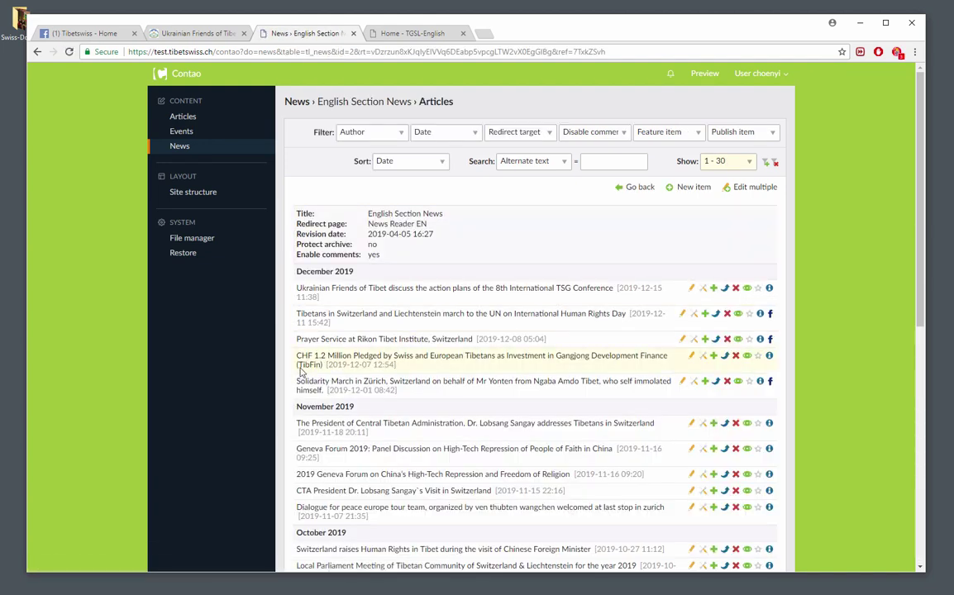
{"action": "left_click", "coordinate": [704, 346]}
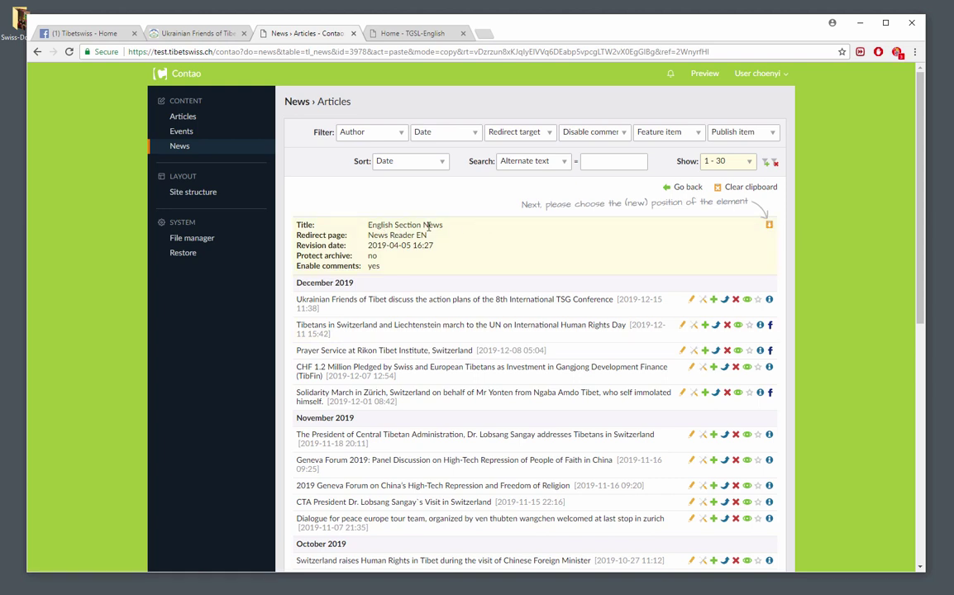
{"action": "left_click_drag", "start_coordinate": [376, 225], "coordinate": [493, 236]}
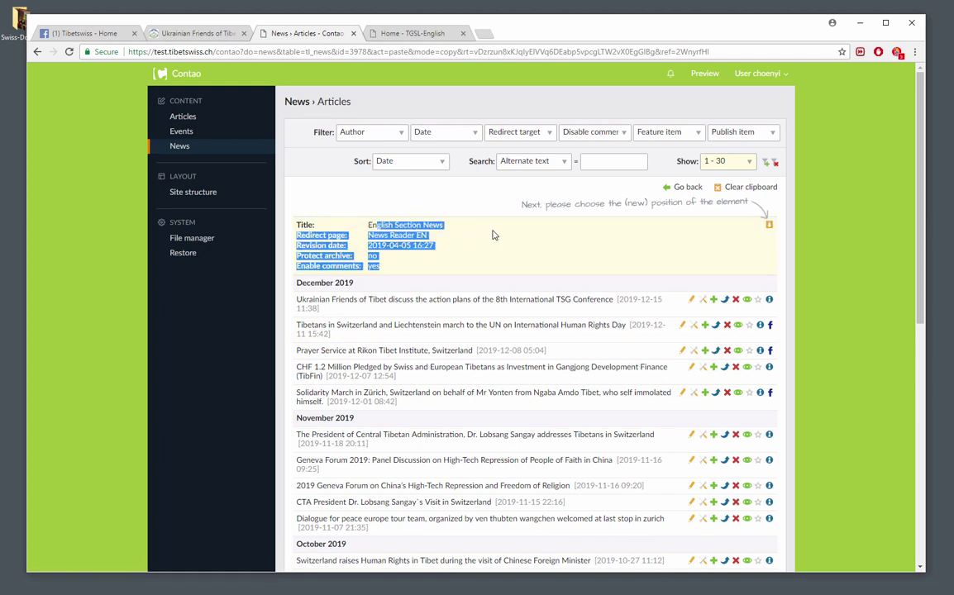
{"action": "left_click", "coordinate": [685, 188]}
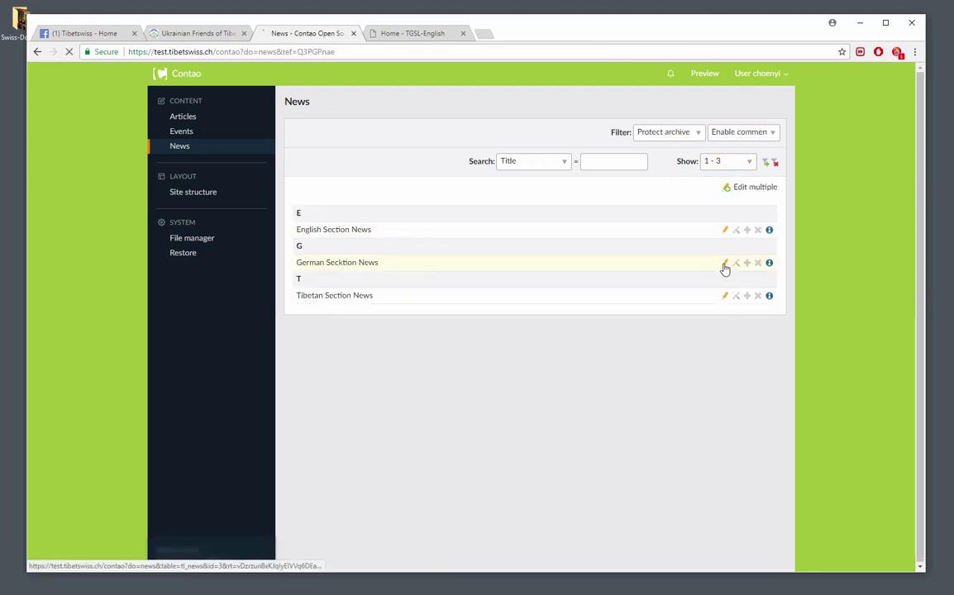
{"action": "left_click", "coordinate": [725, 265]}
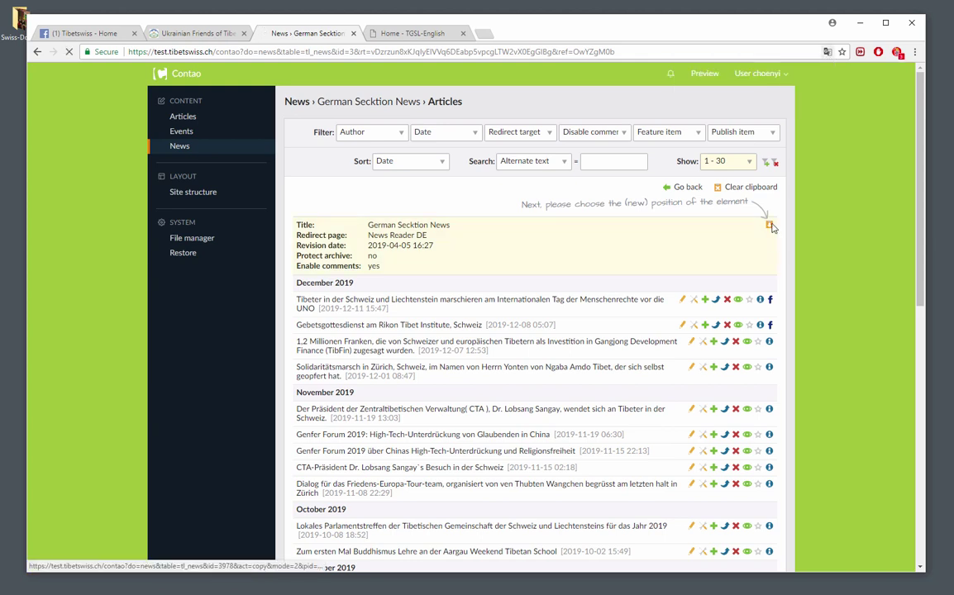
{"action": "left_click", "coordinate": [770, 225]}
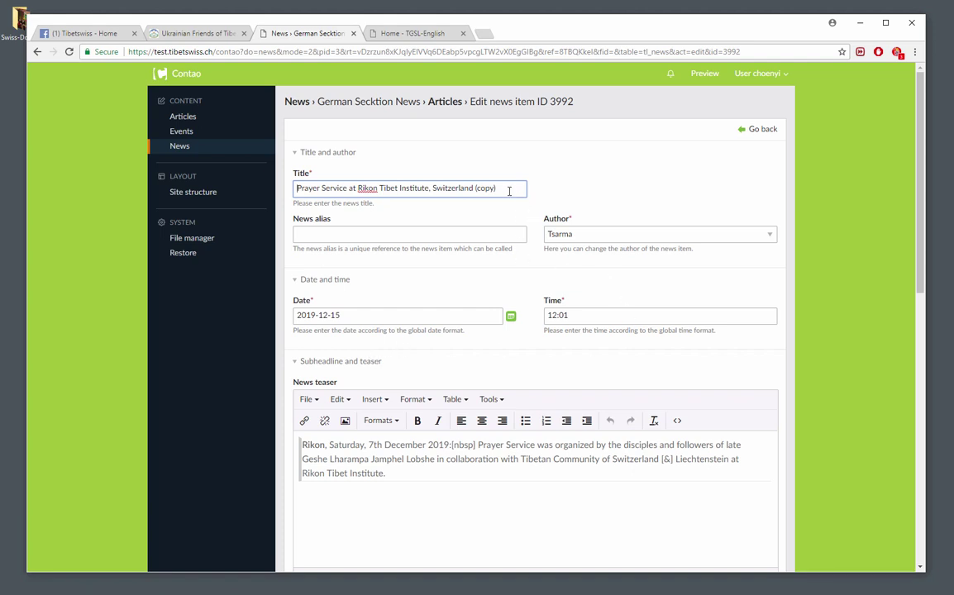
Change the copied item's title to "German, Prayer Service at Rikon Tibet Institute, Switzerland"
{"action": "left_click_drag", "start_coordinate": [510, 191], "coordinate": [169, 188]}
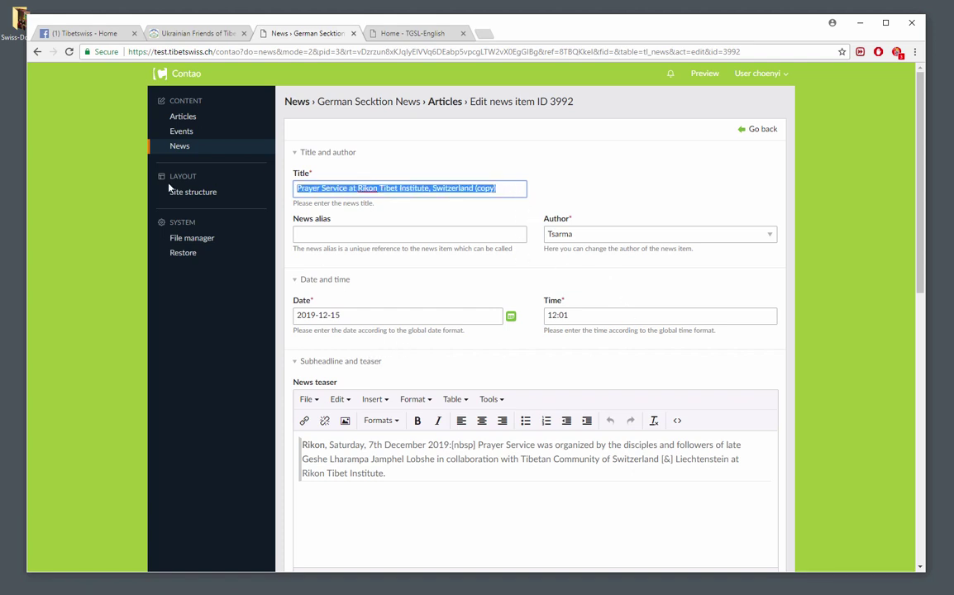
{"action": "left_click", "coordinate": [169, 188]}
{"action": "type", "text": "German,"}
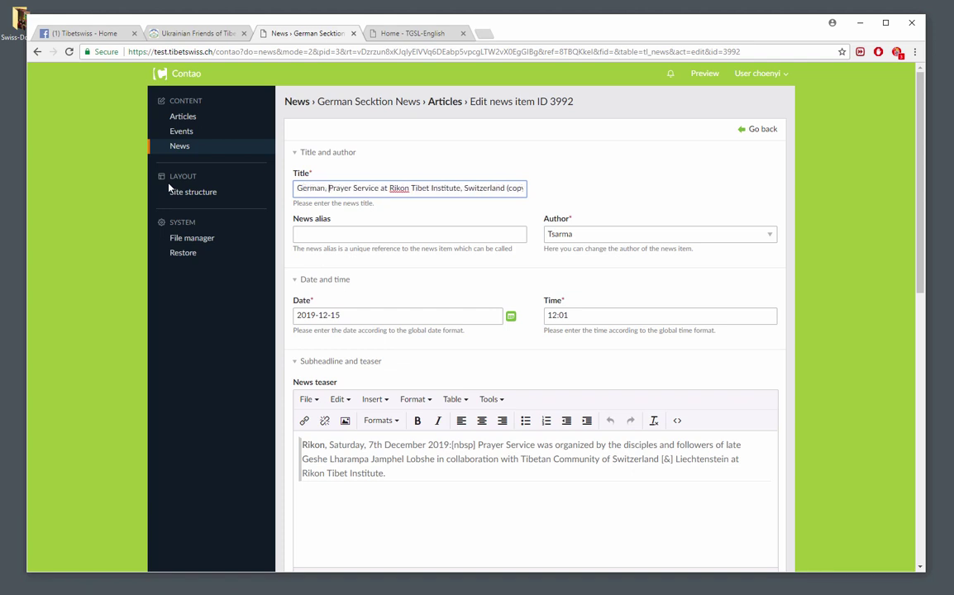
{"action": "left_click_drag", "start_coordinate": [506, 189], "coordinate": [715, 199]}
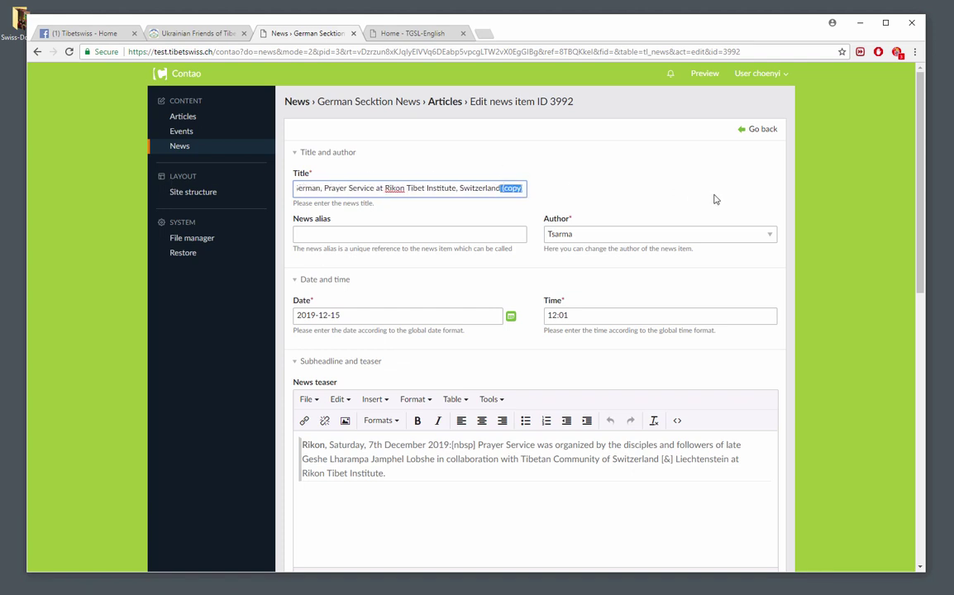
{"action": "key", "text": "BackSpace"}
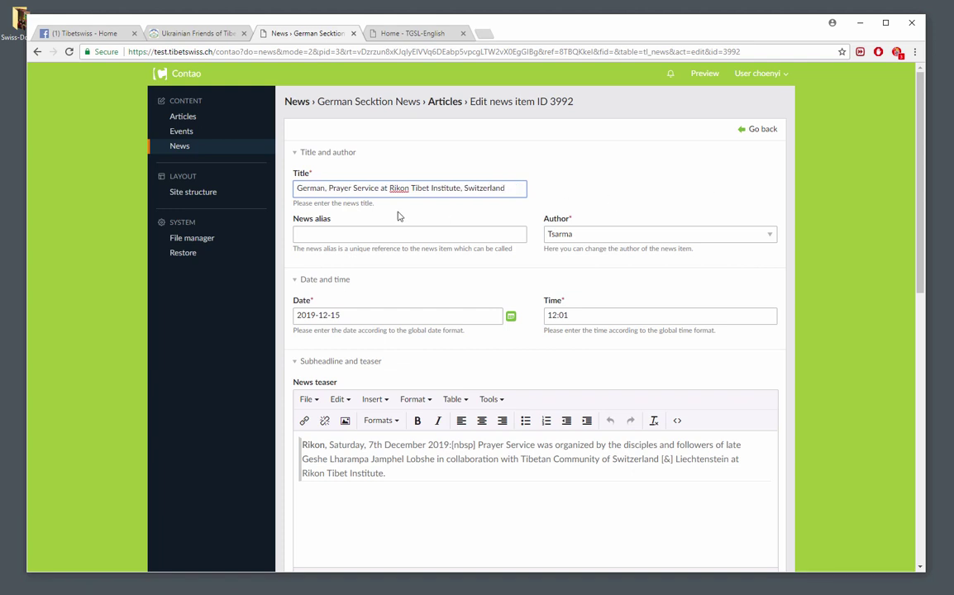
Replace the bold opening word of the news teaser with "German", then save and close the news item
{"action": "double_click", "coordinate": [310, 445]}
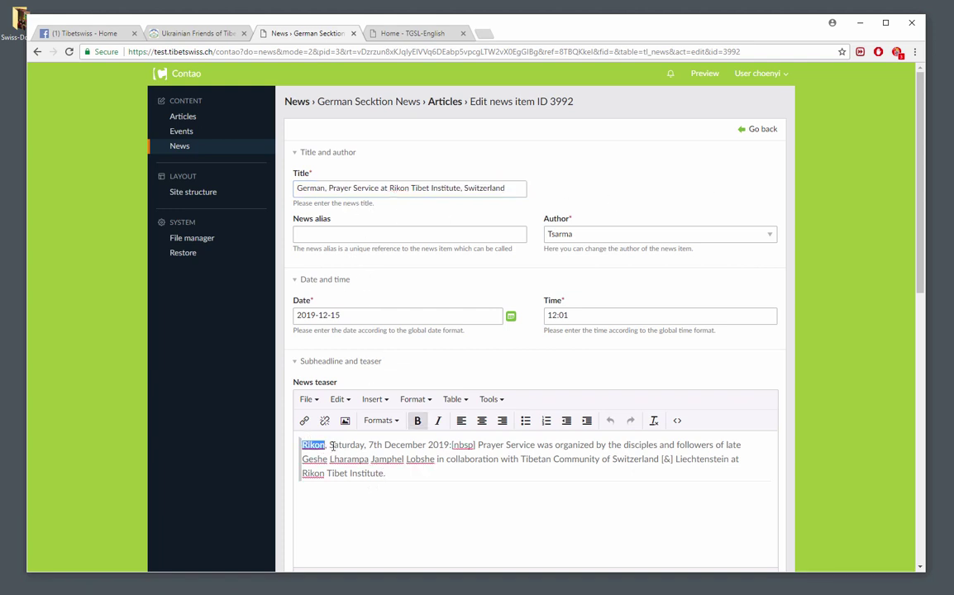
{"action": "type", "text": "German"}
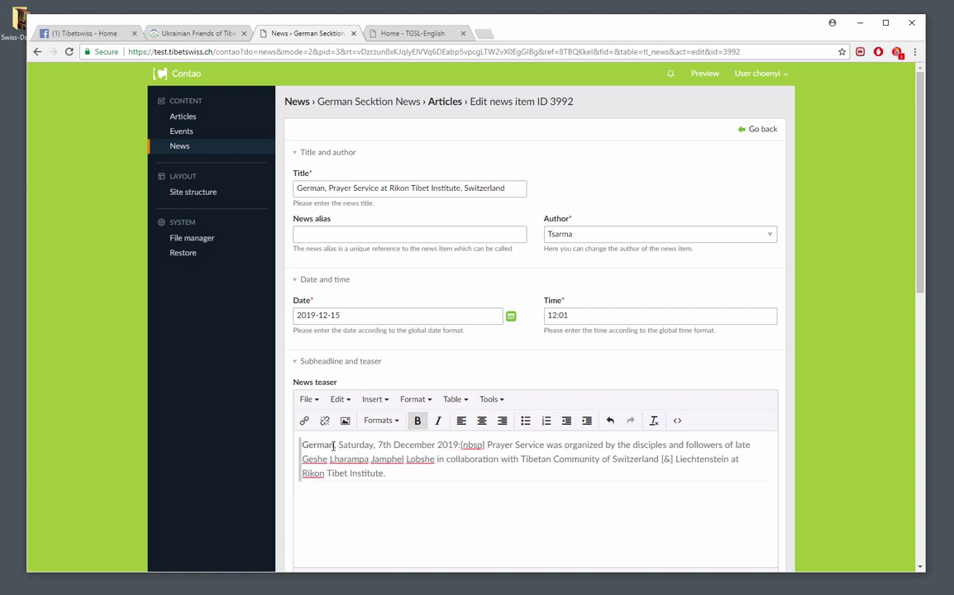
{"action": "scroll", "coordinate": [407, 460], "scroll_direction": "down", "scroll_amount": 5}
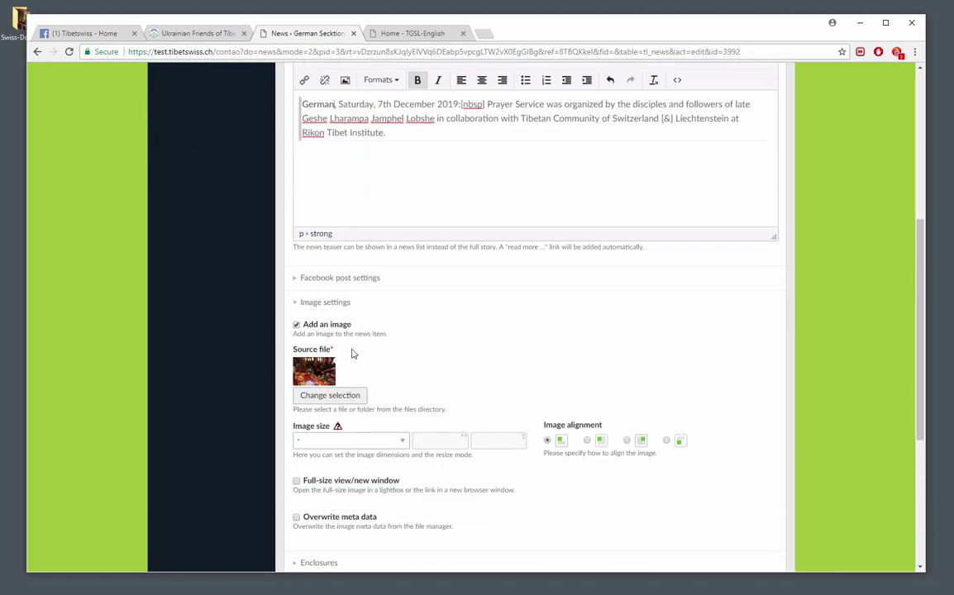
{"action": "scroll", "coordinate": [325, 455], "scroll_direction": "down", "scroll_amount": 4}
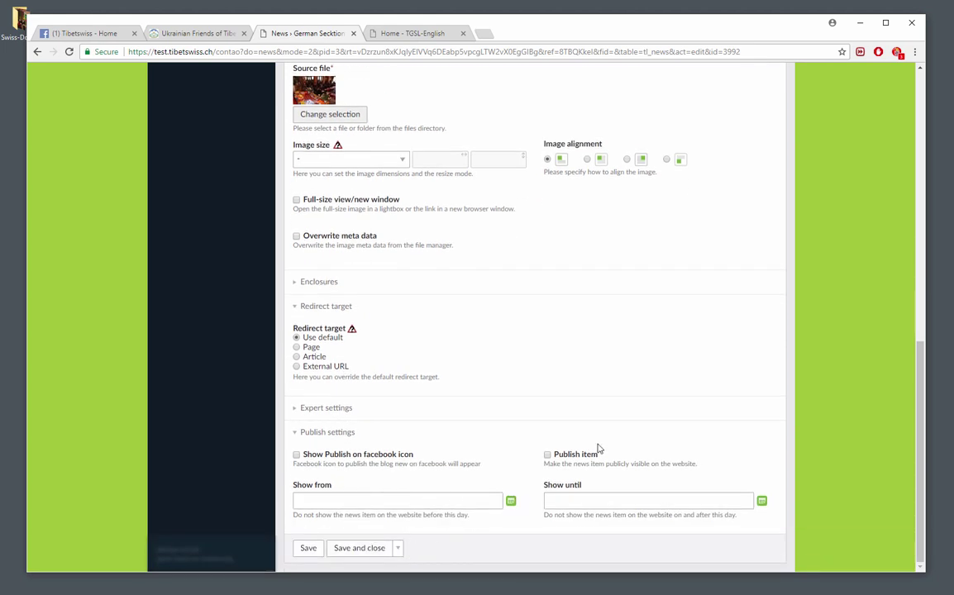
{"action": "left_click", "coordinate": [360, 548]}
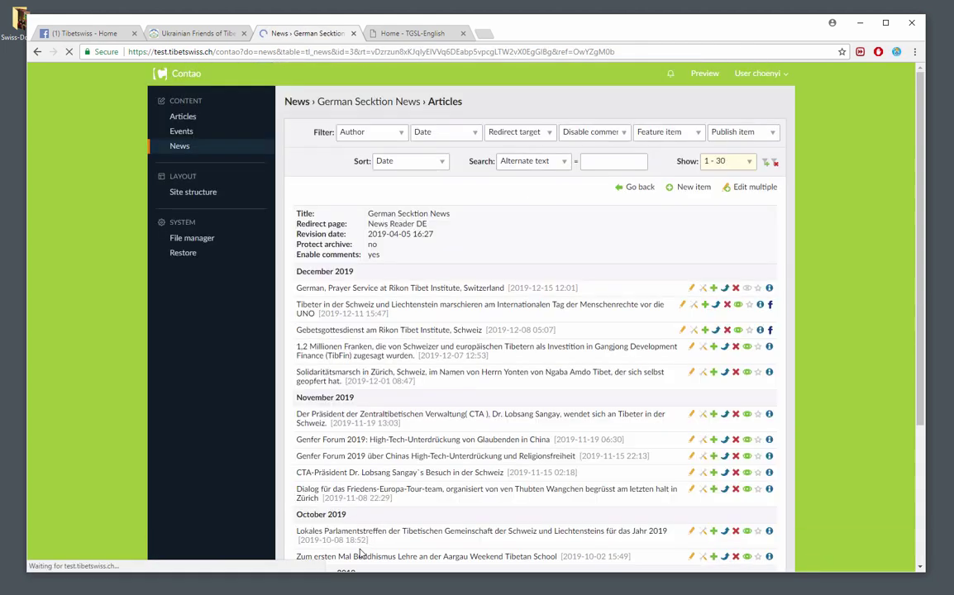
In the copied item's first text element, replace the bold opening word with "German" and save and close the element
{"action": "left_click", "coordinate": [693, 289]}
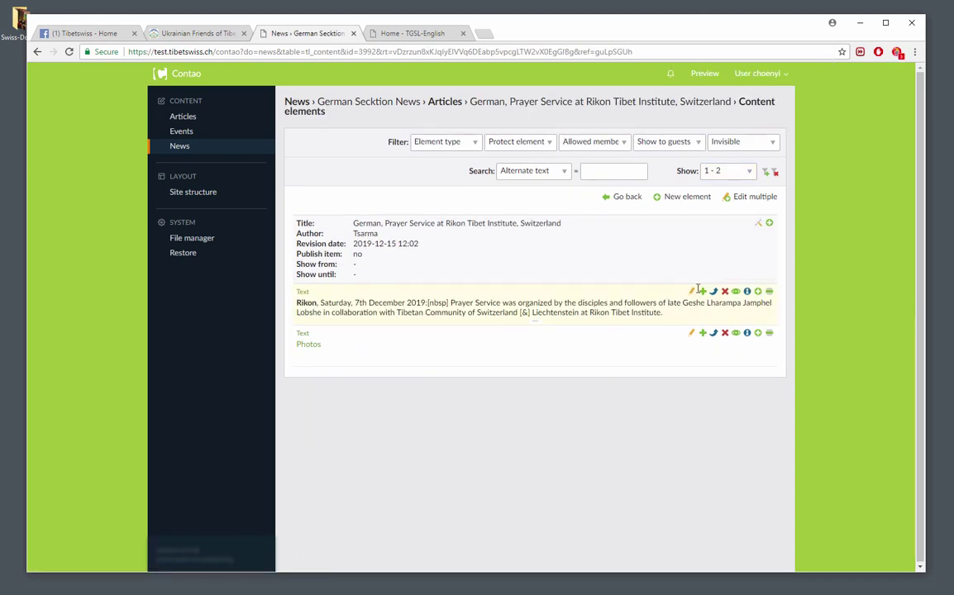
{"action": "left_click", "coordinate": [692, 291]}
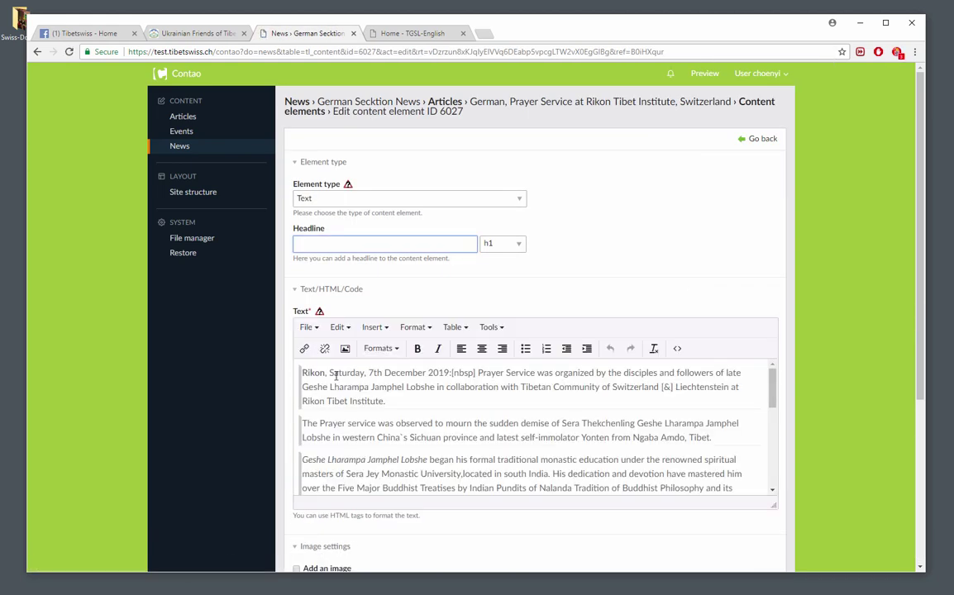
{"action": "scroll", "coordinate": [336, 375], "scroll_direction": "down", "scroll_amount": 2}
{"action": "scroll", "coordinate": [322, 373], "scroll_direction": "up", "scroll_amount": 2}
{"action": "double_click", "coordinate": [307, 373]}
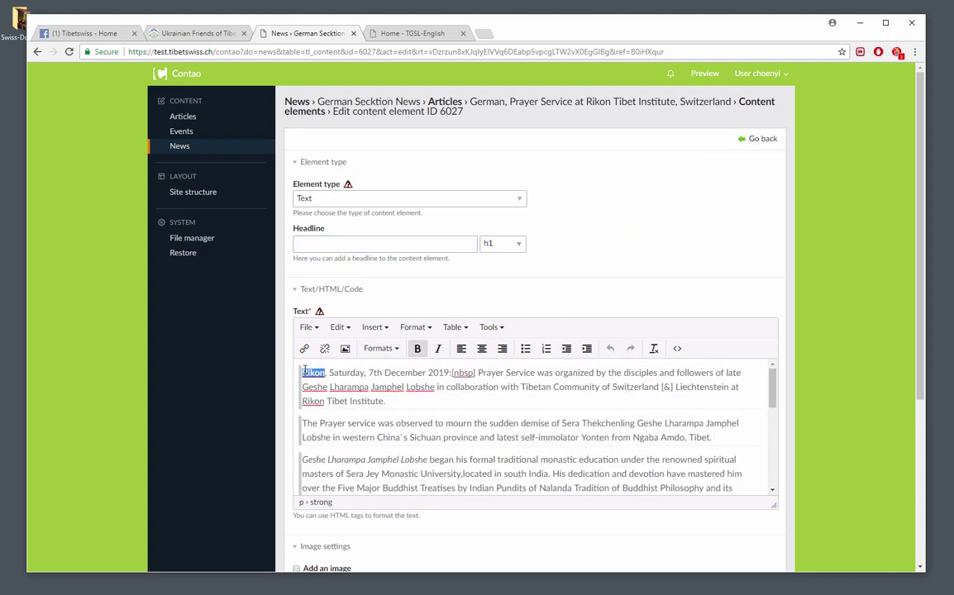
{"action": "type", "text": "Ber"}
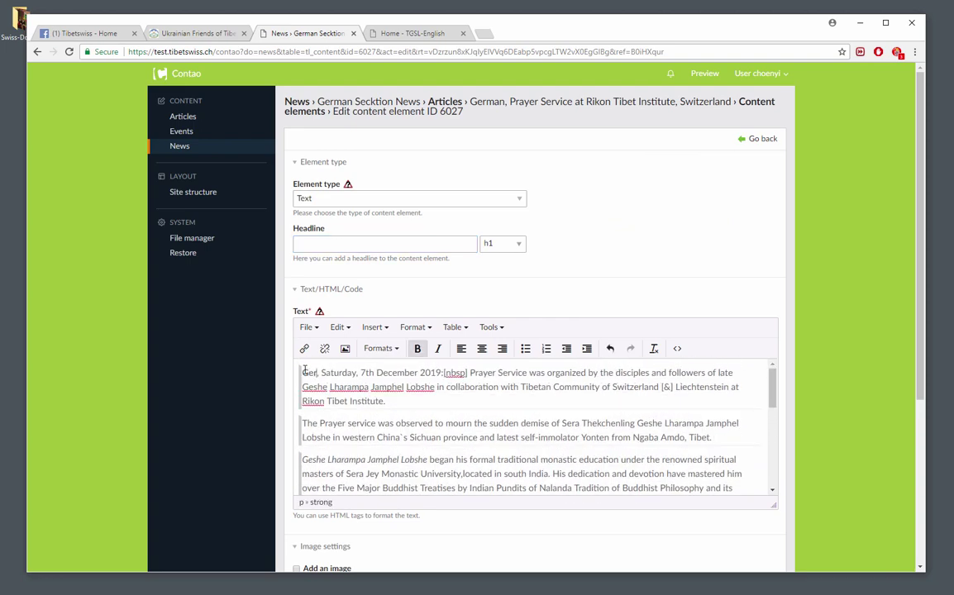
{"action": "type", "text": "man"}
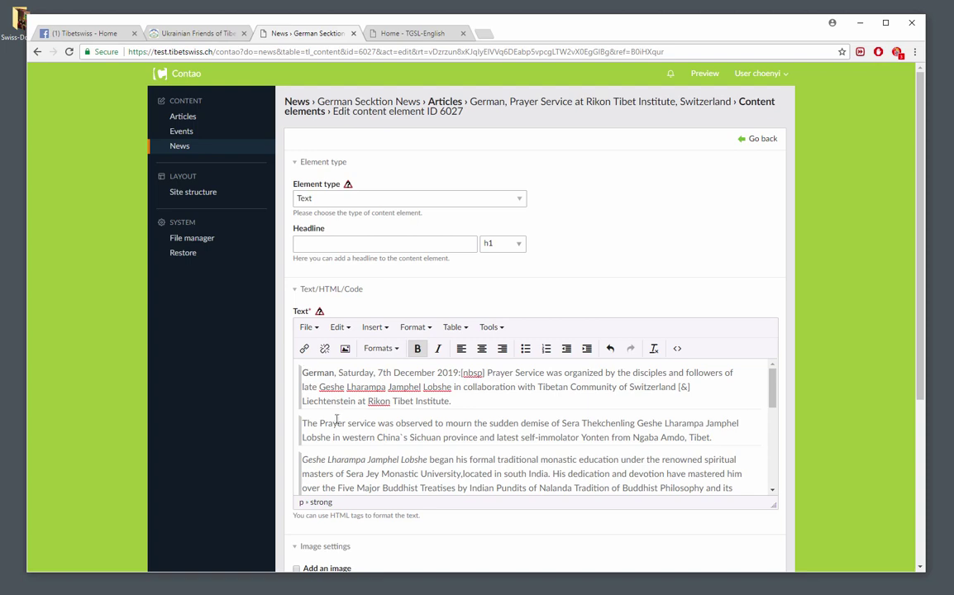
{"action": "scroll", "coordinate": [336, 421], "scroll_direction": "down", "scroll_amount": 10}
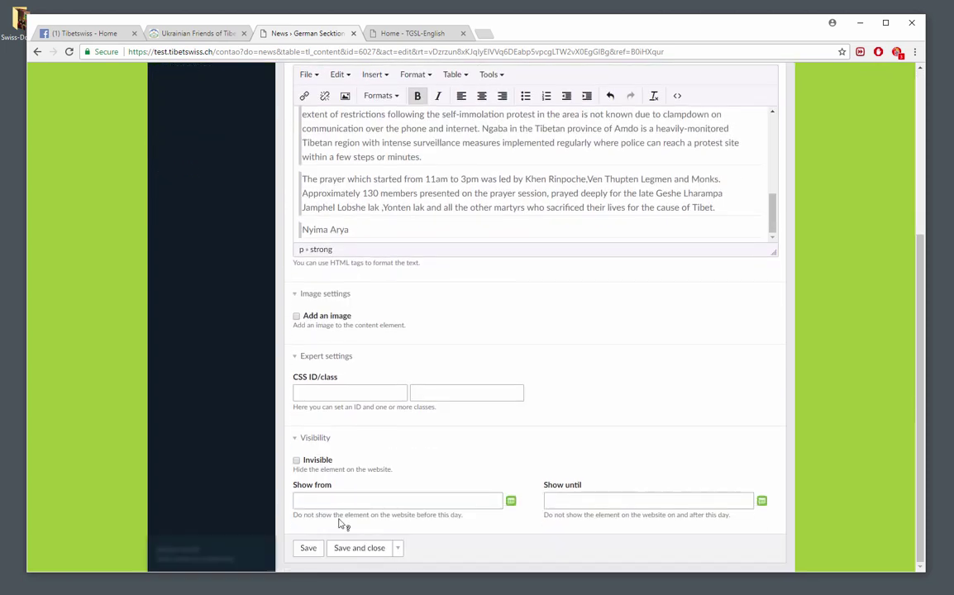
{"action": "left_click", "coordinate": [353, 548]}
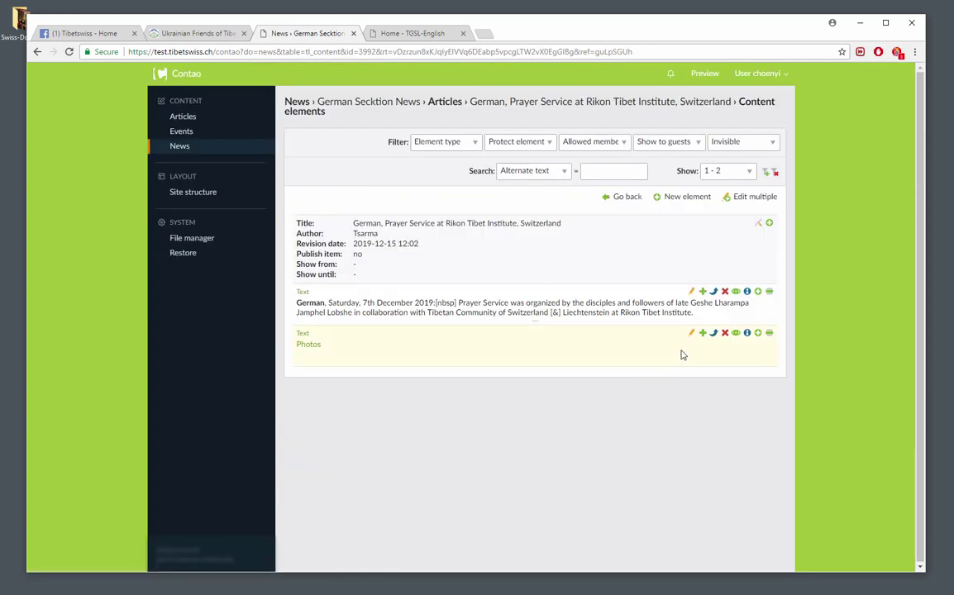
Change the link text in the second text element from "Photos" to "Bilder", then save and close it
{"action": "left_click", "coordinate": [691, 333]}
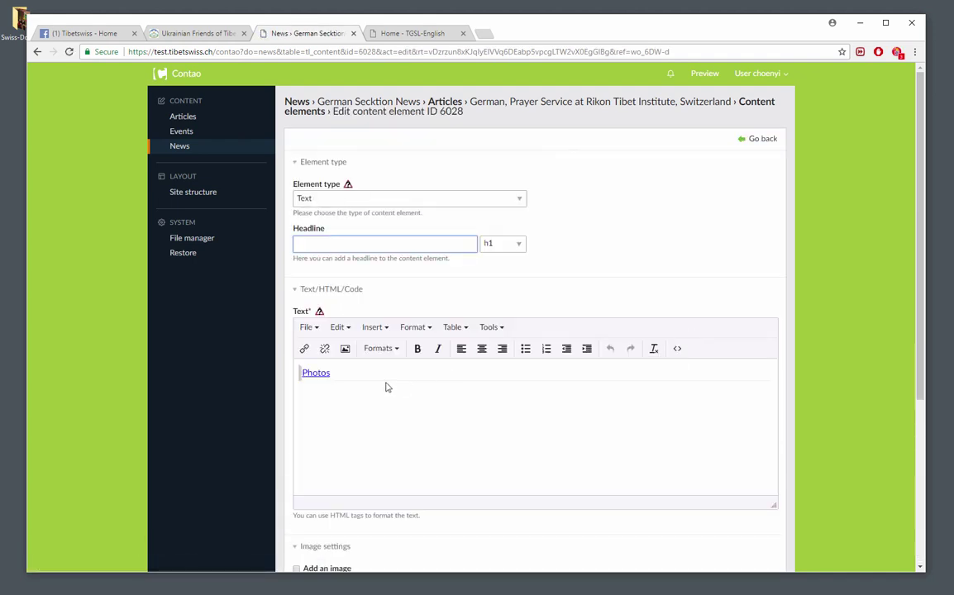
{"action": "left_click", "coordinate": [385, 387]}
{"action": "key", "text": "ctrl+BackSpace"}
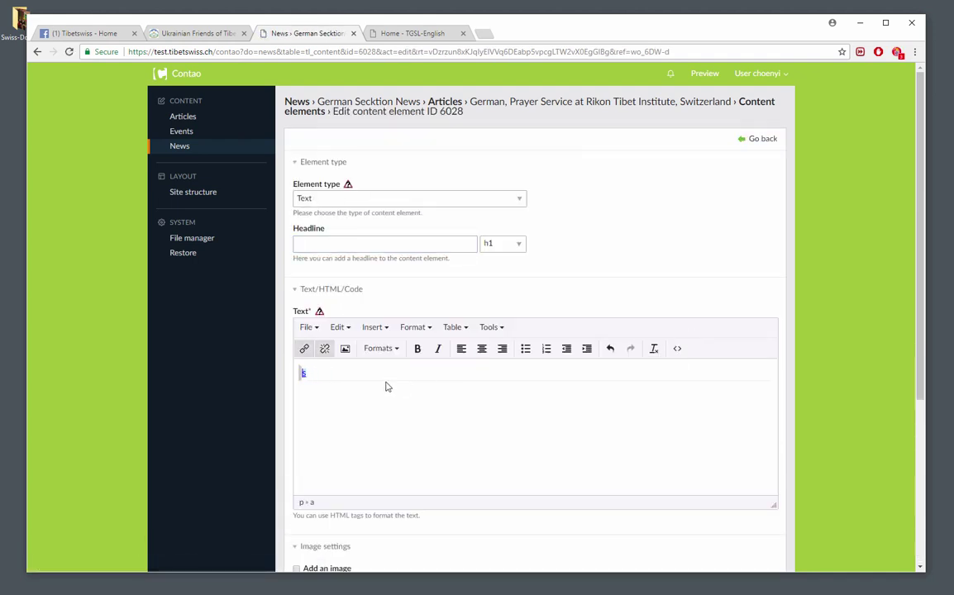
{"action": "type", "text": "Bilder"}
{"action": "scroll", "coordinate": [247, 484], "scroll_direction": "down", "scroll_amount": 3}
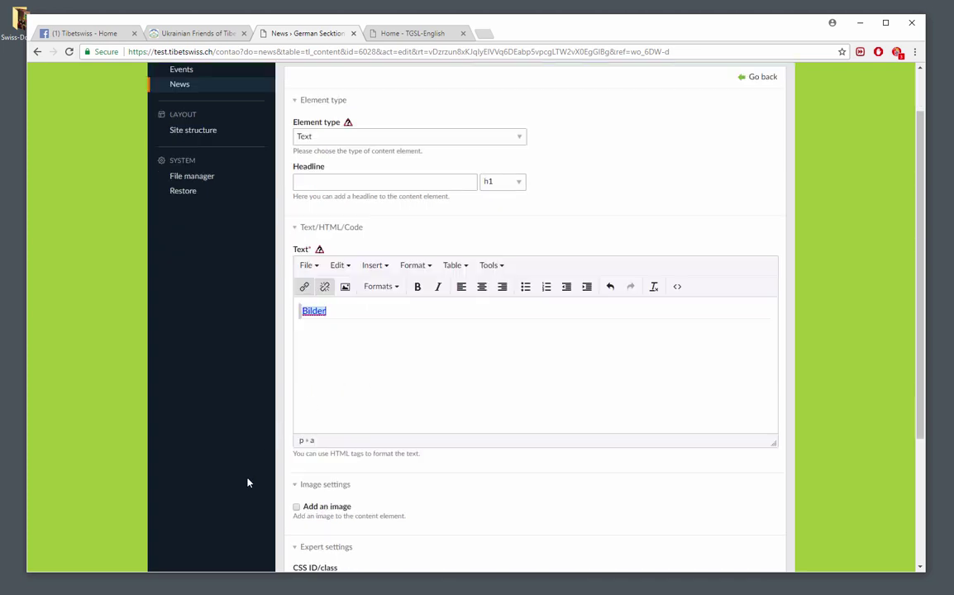
{"action": "left_click", "coordinate": [346, 548]}
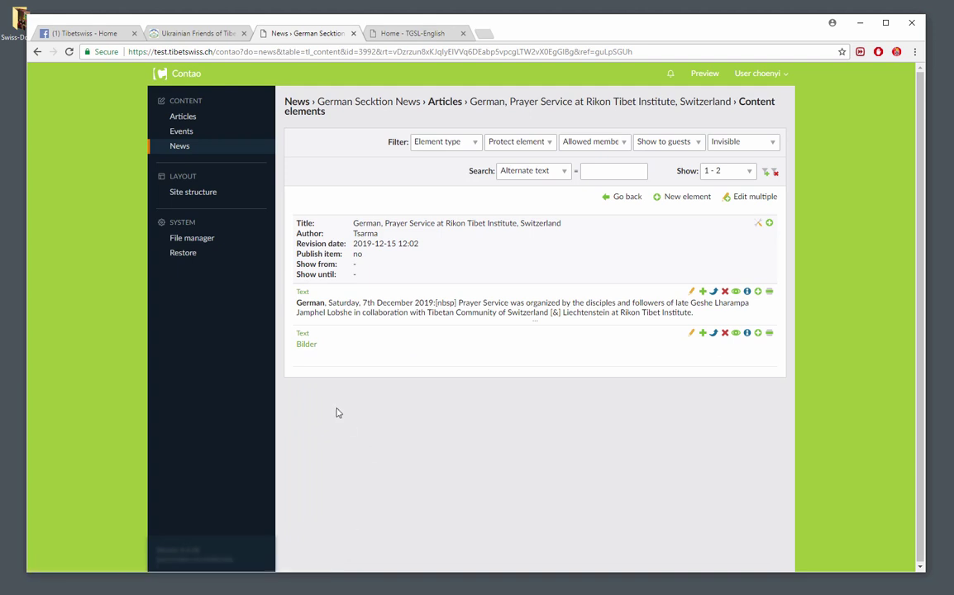
Publish the German Prayer Service item from the news list and check its entry on the website's German homepage
{"action": "left_click", "coordinate": [625, 199]}
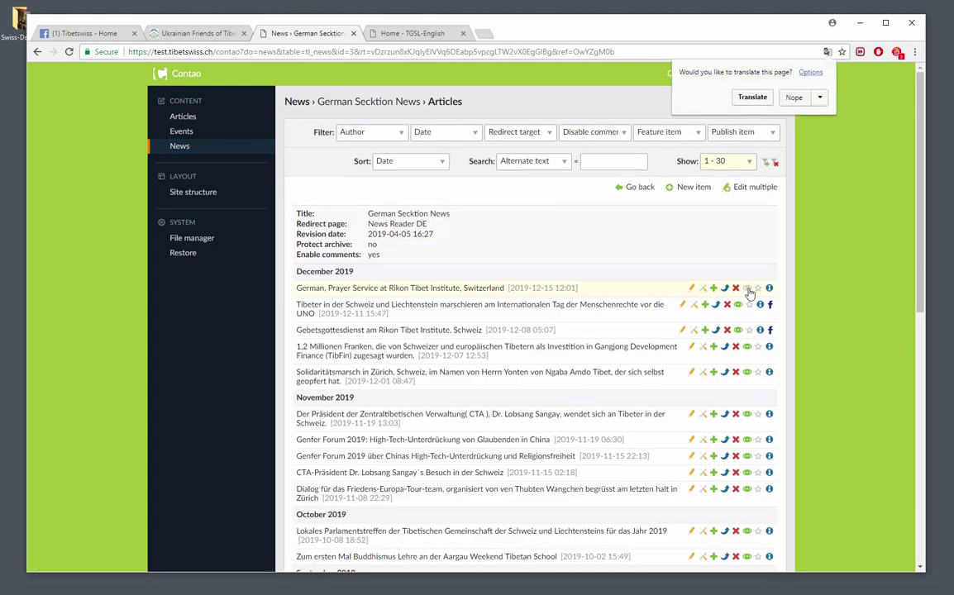
{"action": "left_click", "coordinate": [399, 33]}
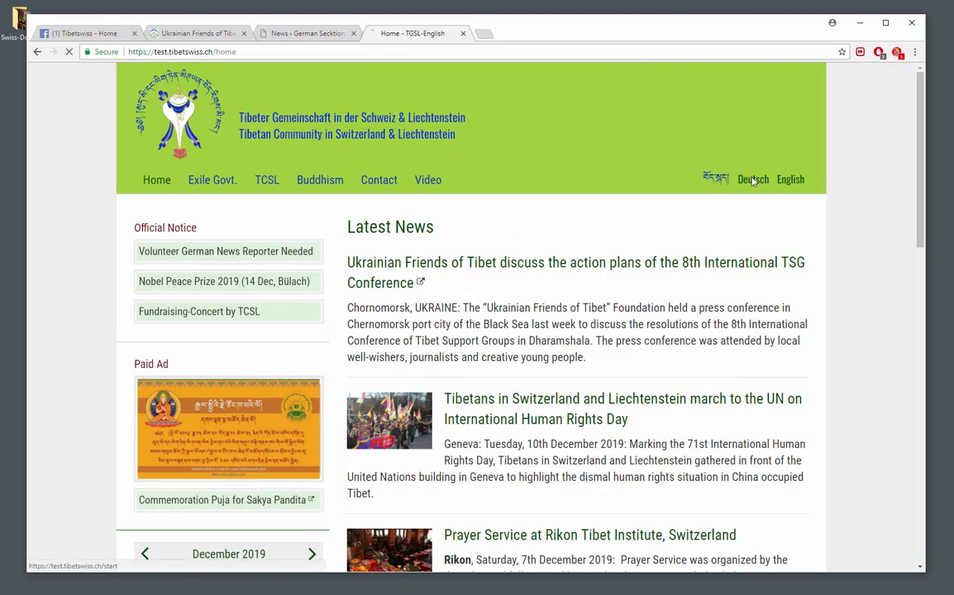
{"action": "left_click", "coordinate": [753, 180]}
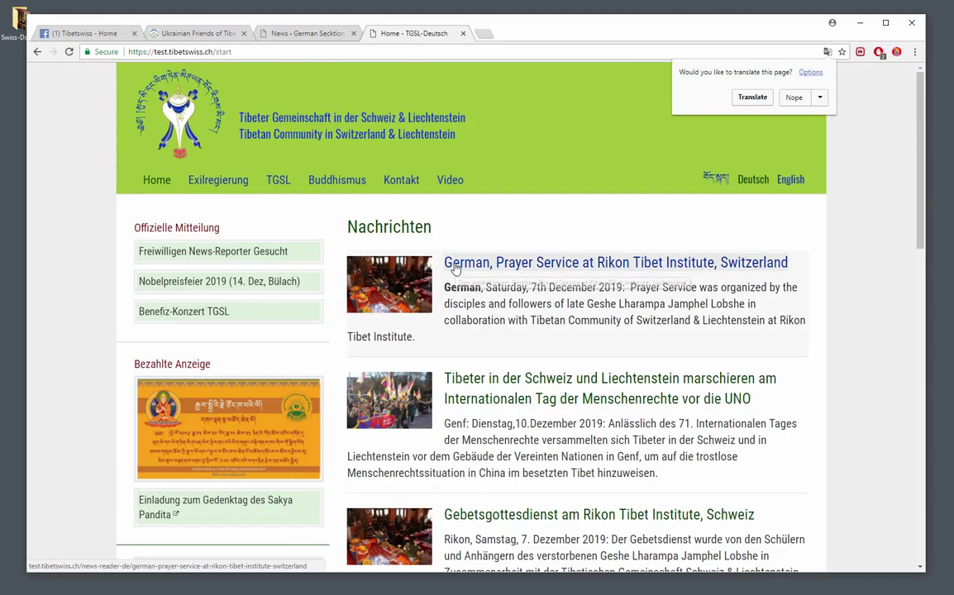
{"action": "scroll", "coordinate": [420, 468], "scroll_direction": "down", "scroll_amount": 1}
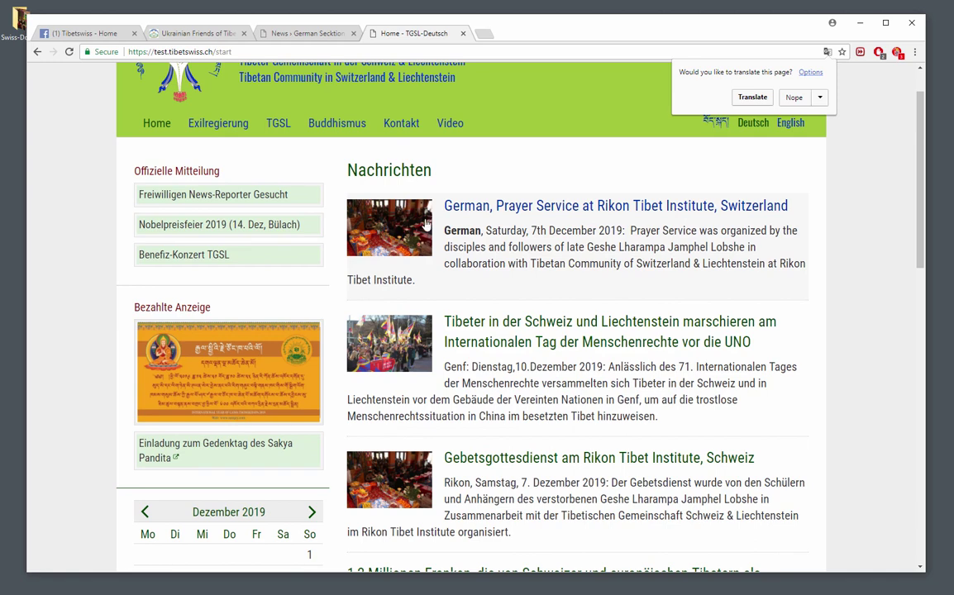
Open the German Prayer Service article from the website's homepage and review its text down to the Bilder link
{"action": "scroll", "coordinate": [878, 234], "scroll_direction": "up", "scroll_amount": 1}
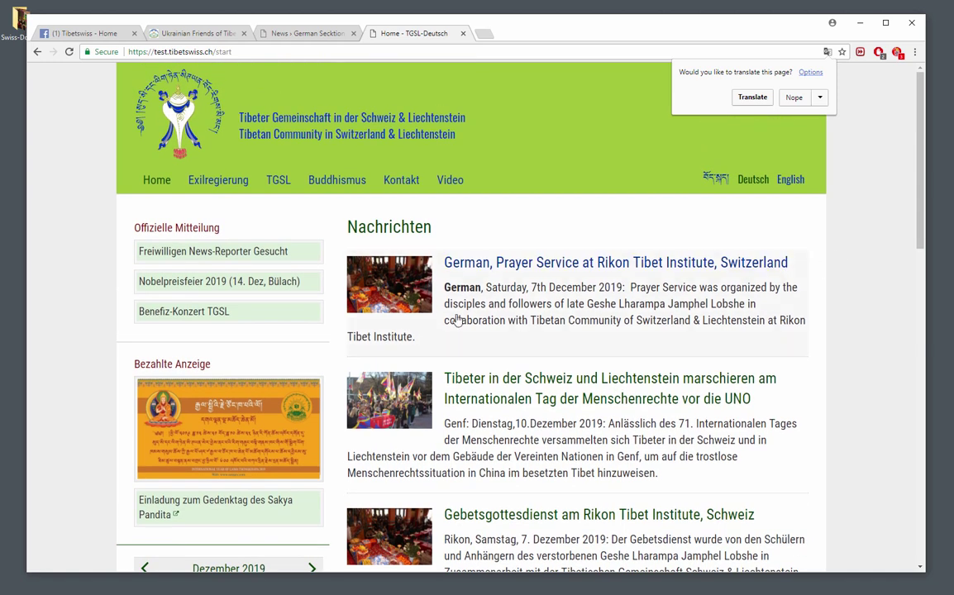
{"action": "left_click", "coordinate": [533, 262]}
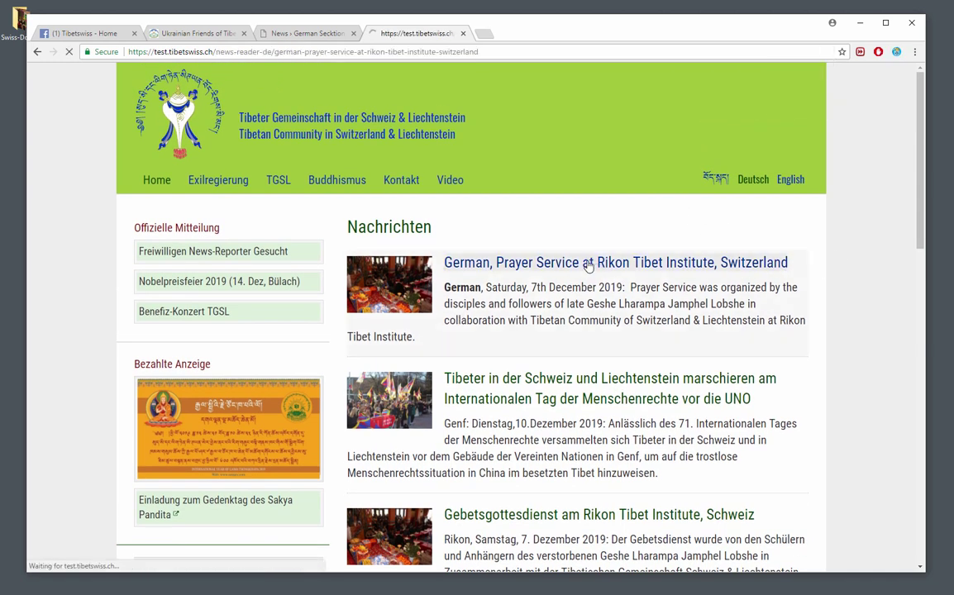
{"action": "scroll", "coordinate": [556, 380], "scroll_direction": "down", "scroll_amount": 3}
{"action": "scroll", "coordinate": [556, 380], "scroll_direction": "down", "scroll_amount": 1}
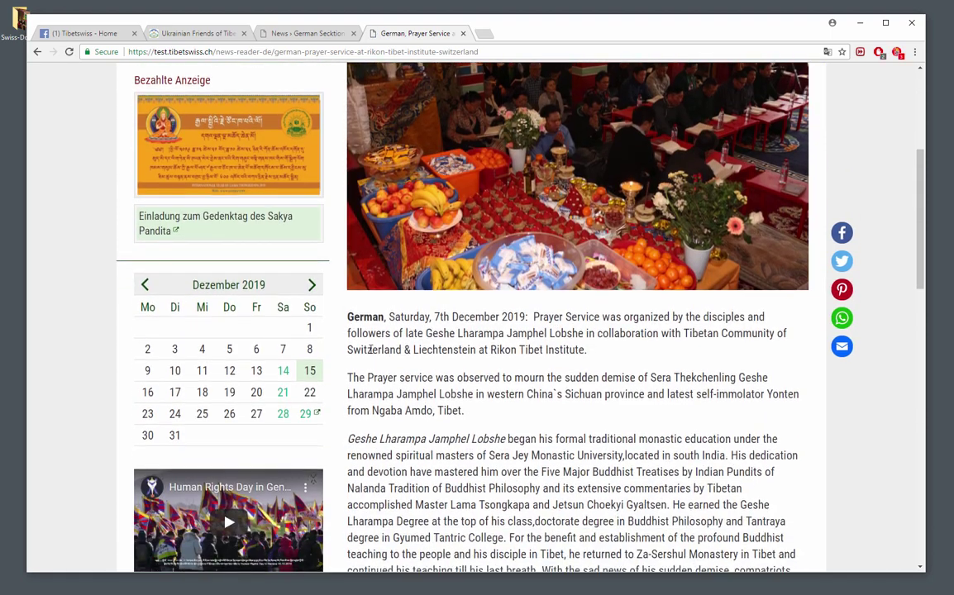
{"action": "left_click_drag", "start_coordinate": [345, 320], "coordinate": [507, 537]}
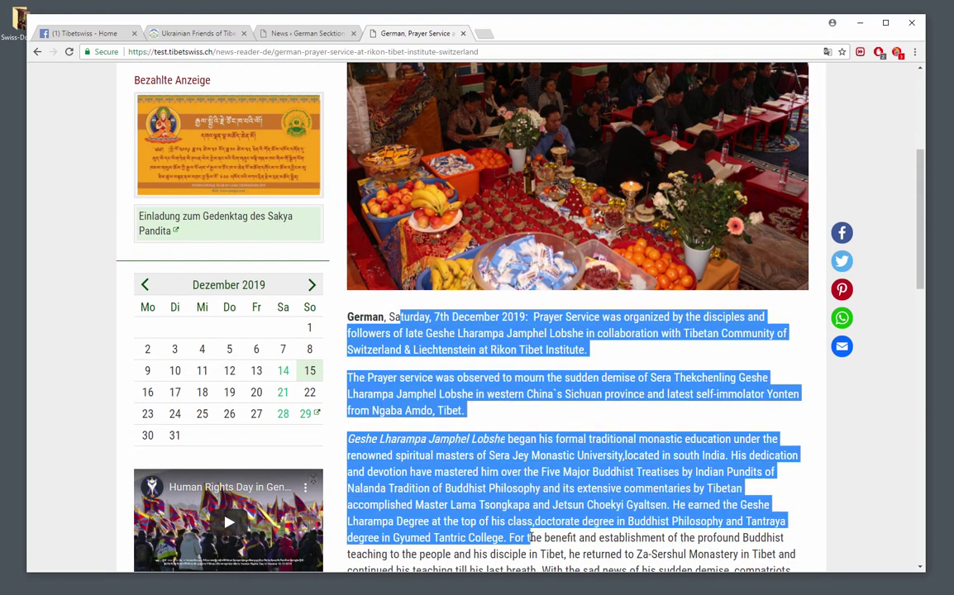
{"action": "left_click", "coordinate": [530, 538]}
{"action": "scroll", "coordinate": [530, 537], "scroll_direction": "down", "scroll_amount": 5}
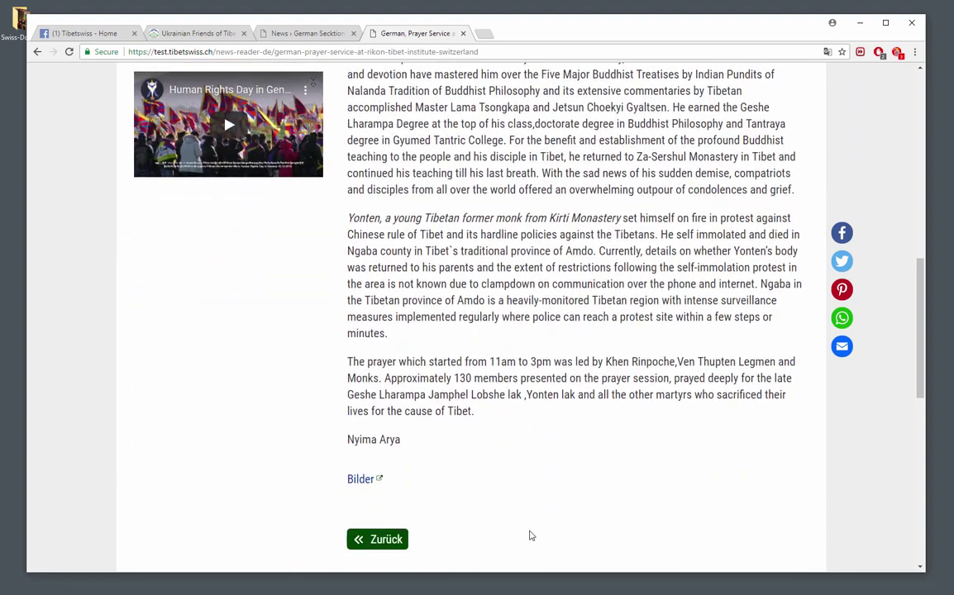
{"action": "scroll", "coordinate": [530, 533], "scroll_direction": "up", "scroll_amount": 3}
{"action": "scroll", "coordinate": [531, 530], "scroll_direction": "up", "scroll_amount": 5}
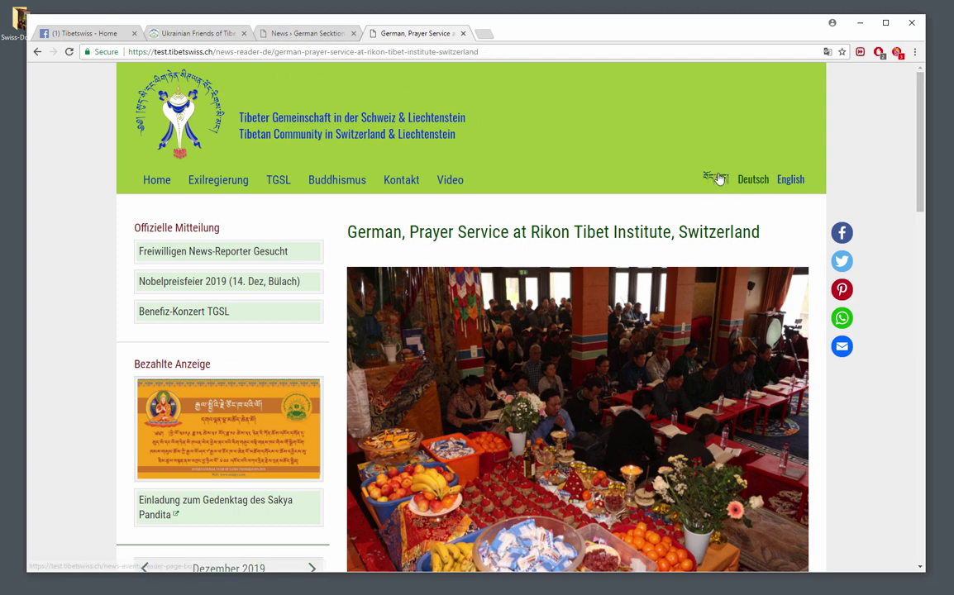
Switch the website to Tibetan and examine the first news item's spacing and image link against the other entries
{"action": "left_click", "coordinate": [718, 177]}
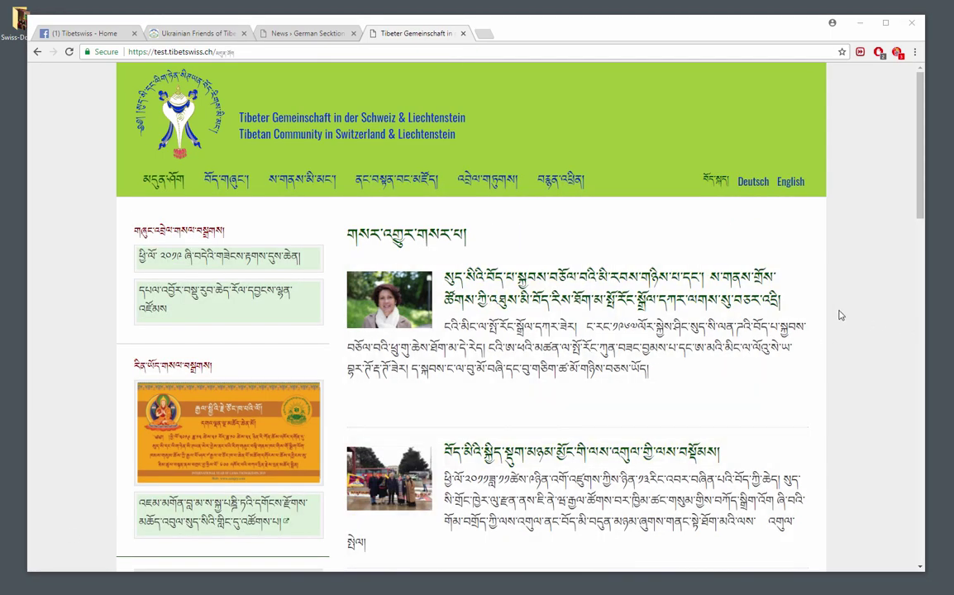
{"action": "scroll", "coordinate": [833, 313], "scroll_direction": "down", "scroll_amount": 3}
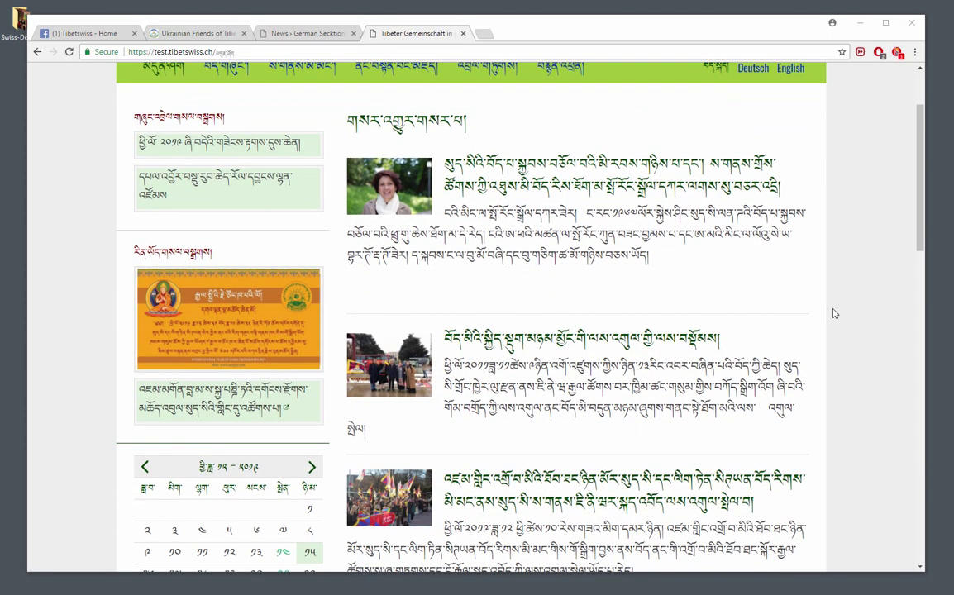
{"action": "scroll", "coordinate": [835, 315], "scroll_direction": "down", "scroll_amount": 1}
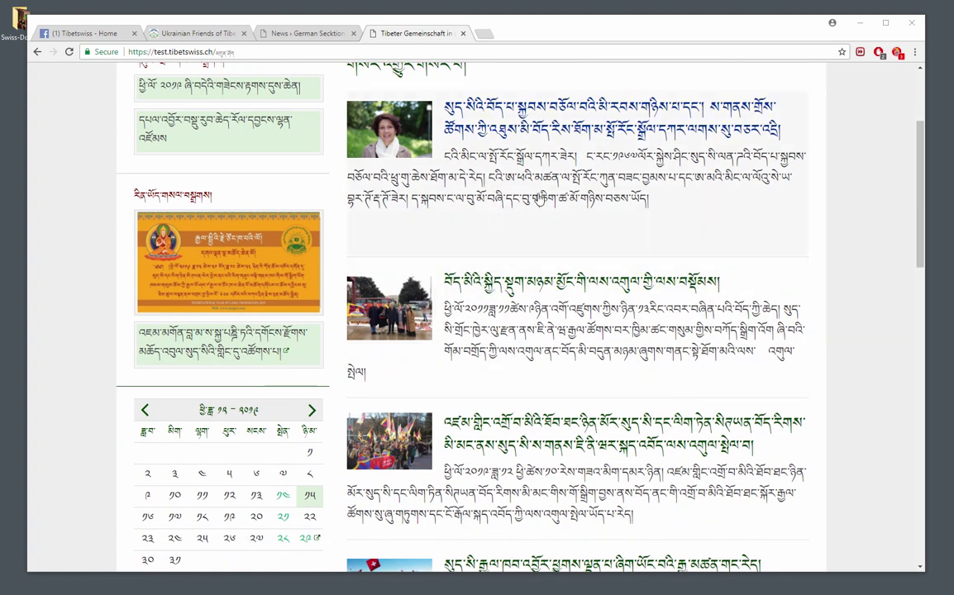
{"action": "left_click", "coordinate": [662, 215]}
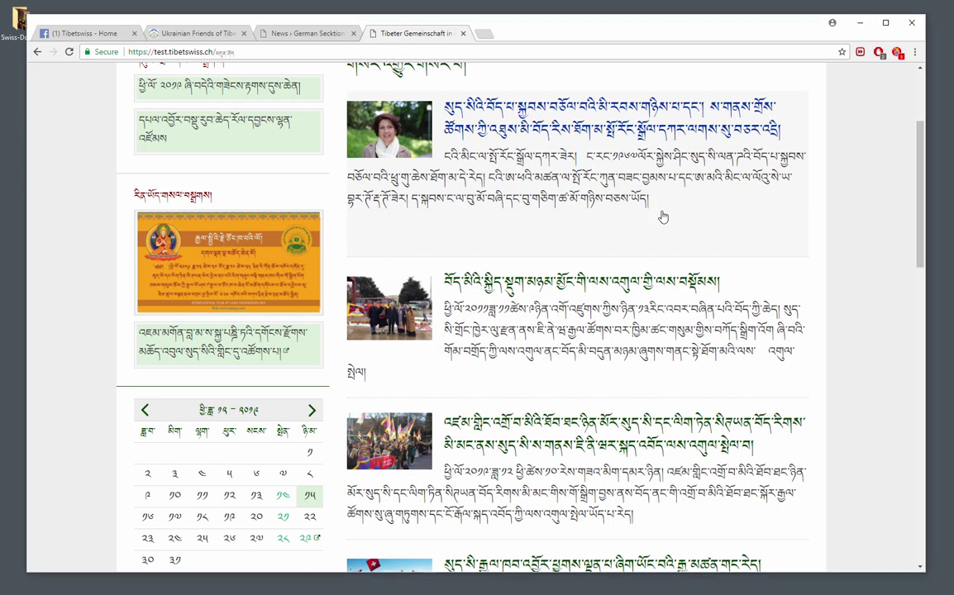
{"action": "left_click", "coordinate": [373, 239]}
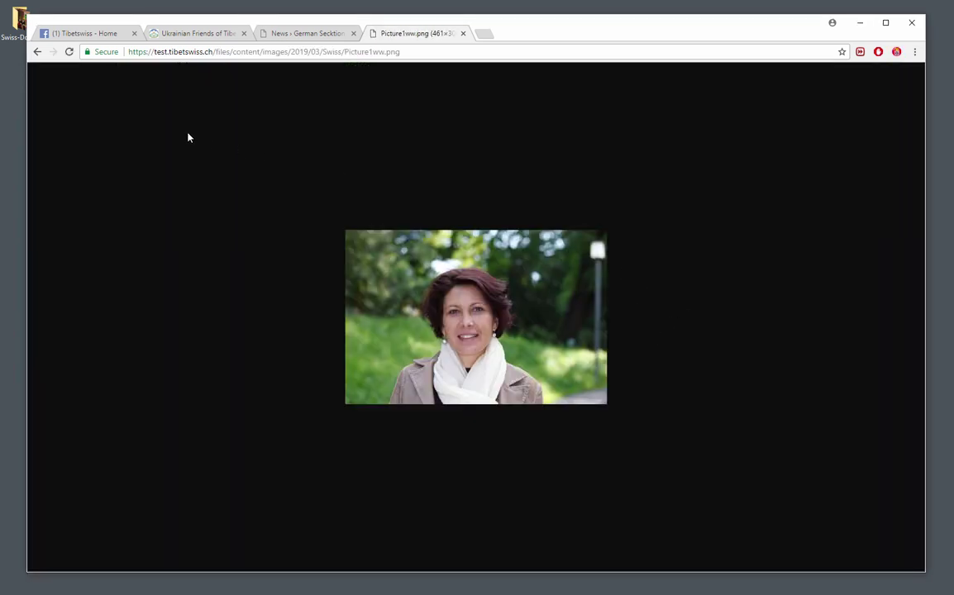
{"action": "left_click", "coordinate": [36, 52]}
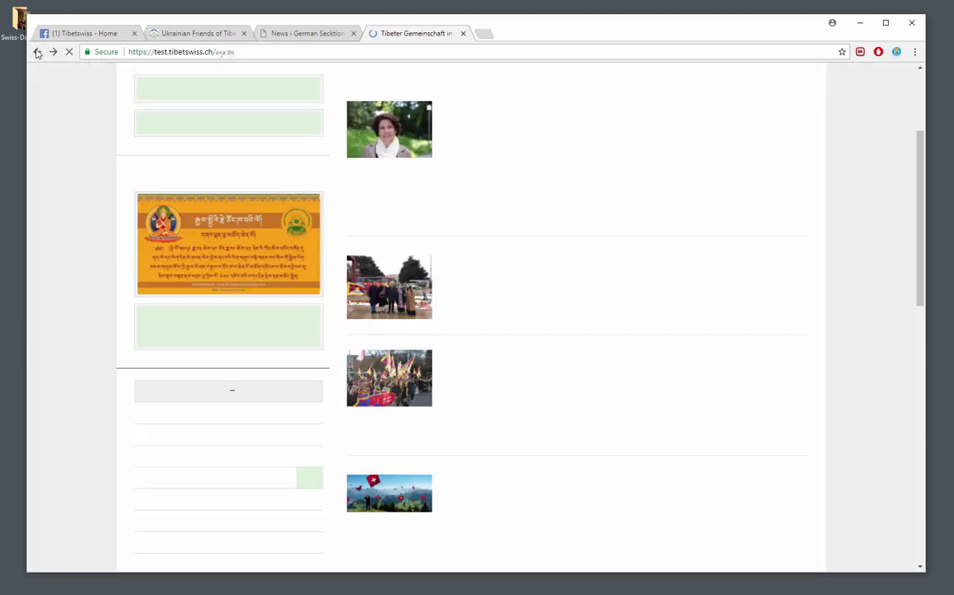
{"action": "scroll", "coordinate": [529, 376], "scroll_direction": "down", "scroll_amount": 2}
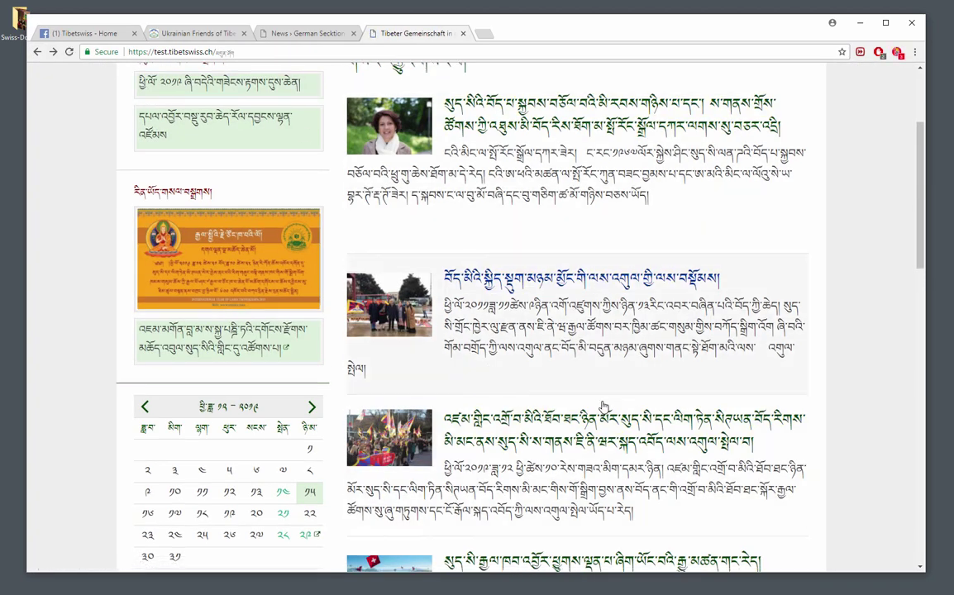
{"action": "scroll", "coordinate": [586, 415], "scroll_direction": "down", "scroll_amount": 4}
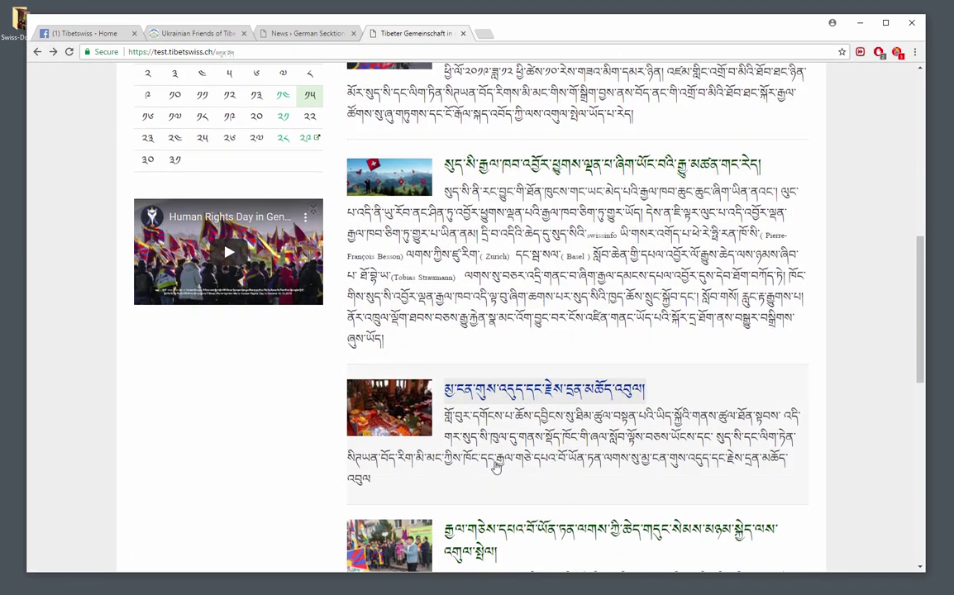
{"action": "scroll", "coordinate": [426, 445], "scroll_direction": "up", "scroll_amount": 3}
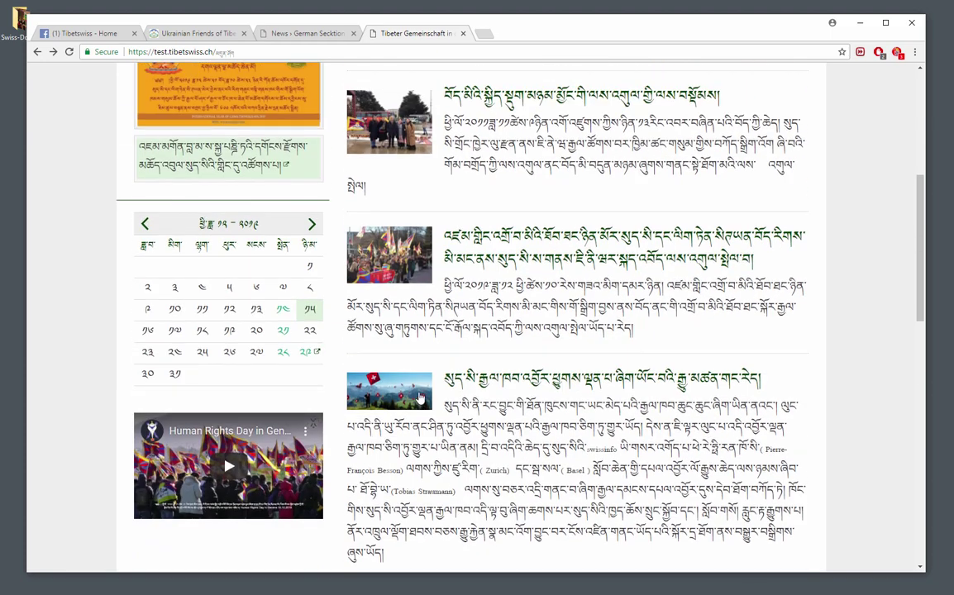
{"action": "scroll", "coordinate": [426, 232], "scroll_direction": "up", "scroll_amount": 2}
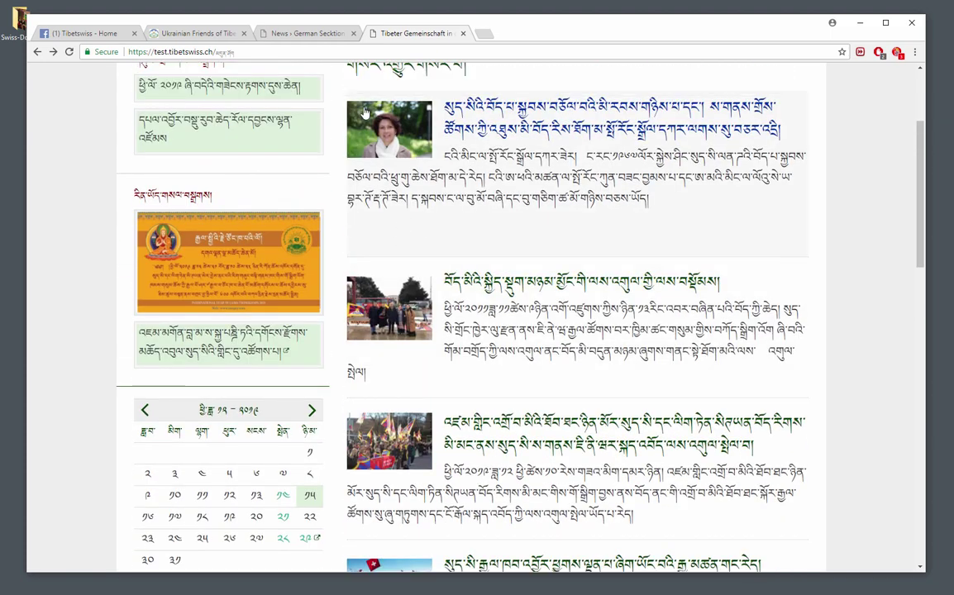
Open the Tibetan Section News archive in Contao and compare its topmost item with the first entry on the Tibetan homepage
{"action": "left_click", "coordinate": [275, 35]}
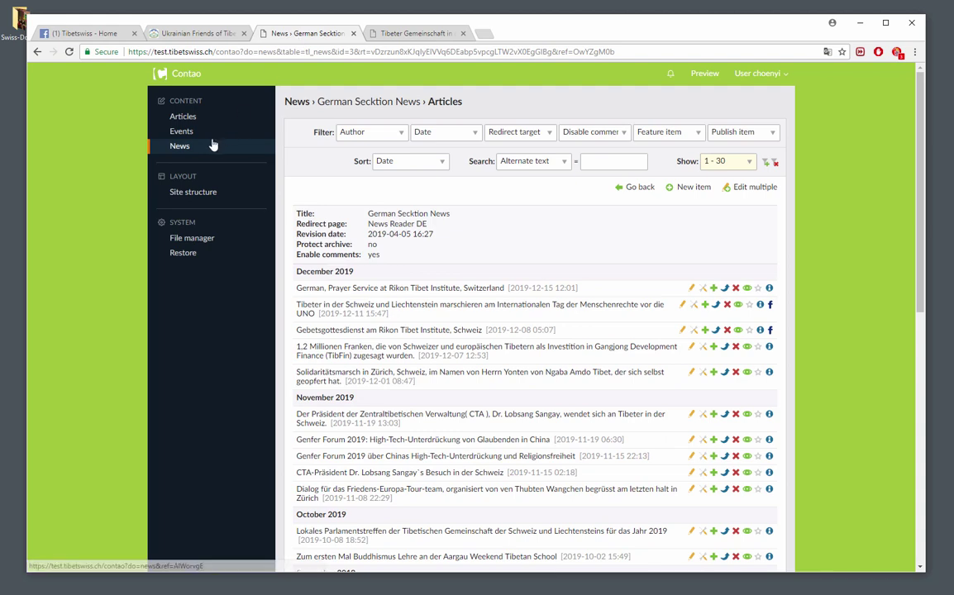
{"action": "left_click", "coordinate": [179, 148]}
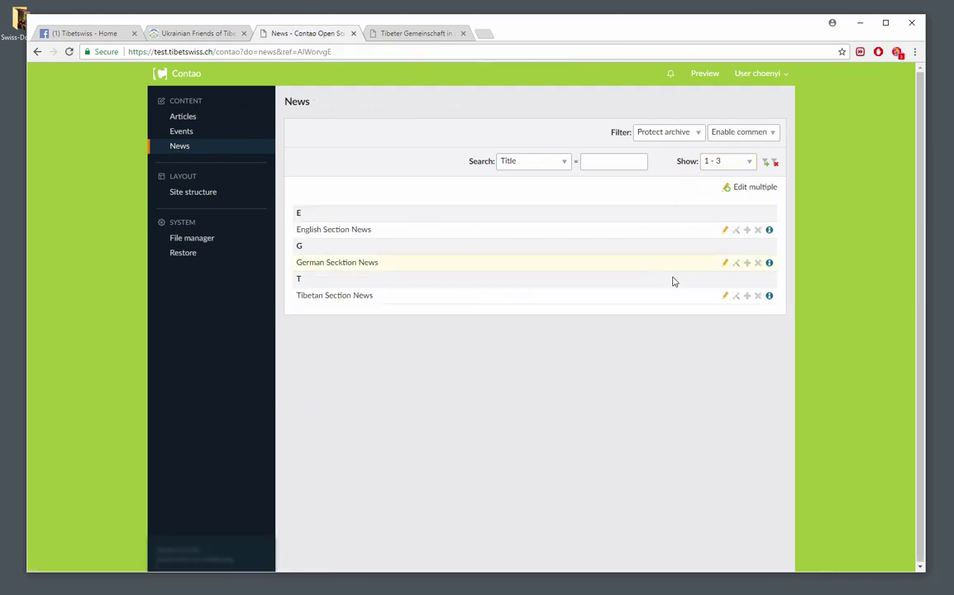
{"action": "left_click", "coordinate": [725, 297]}
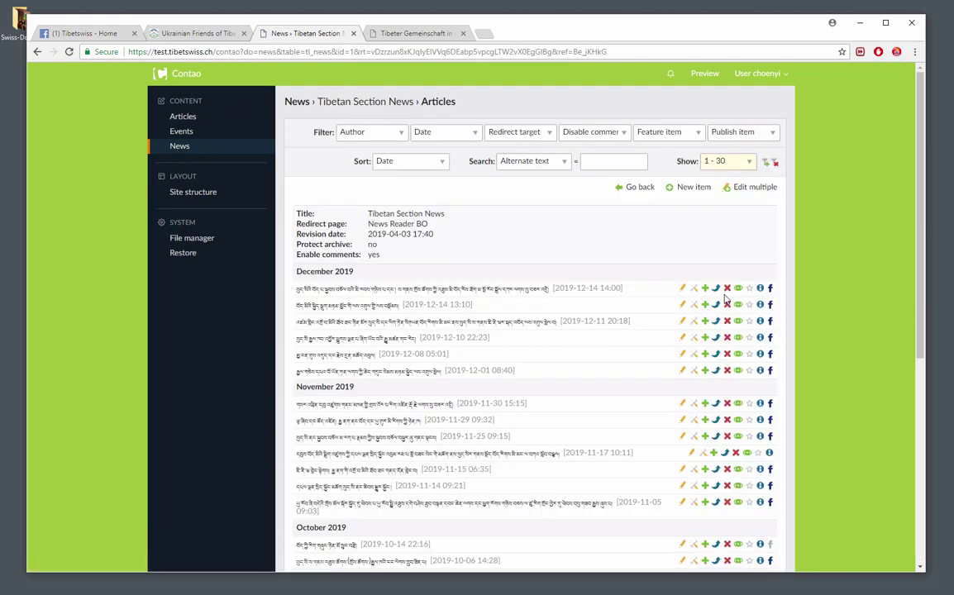
{"action": "left_click", "coordinate": [408, 35]}
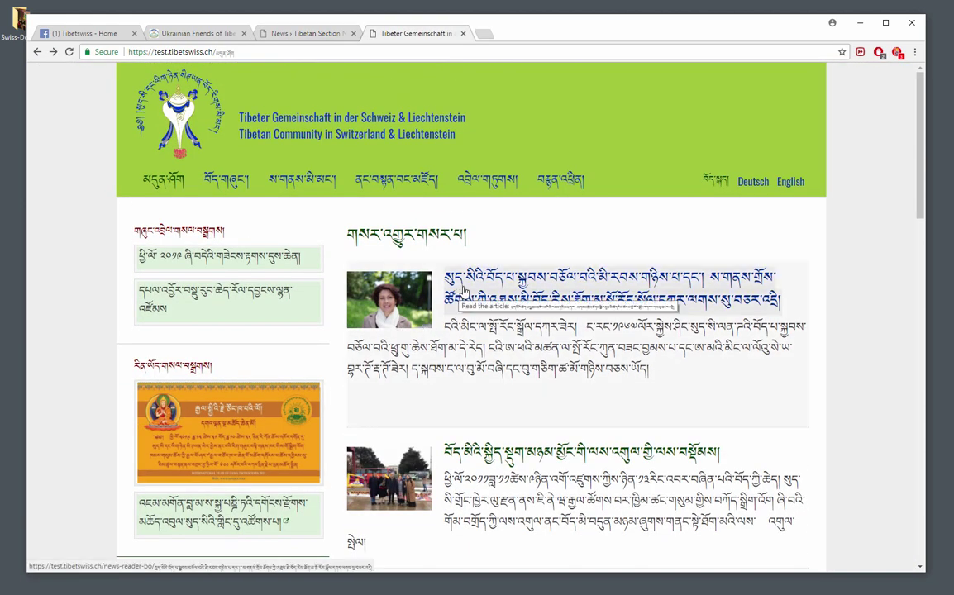
{"action": "left_click", "coordinate": [290, 33]}
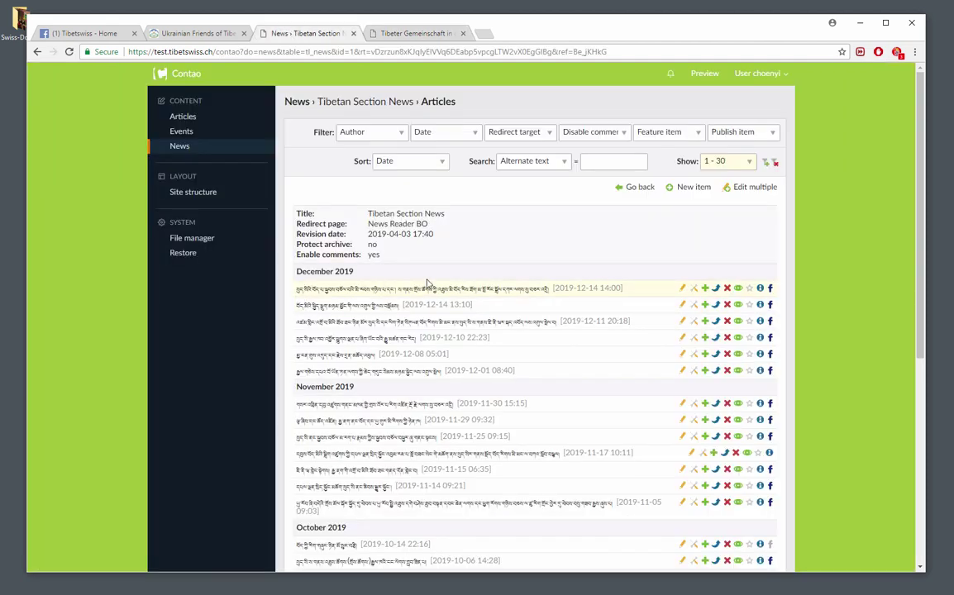
Delete the empty [nbsp] paragraph from the topmost Tibetan item's news teaser, save the item, and reload the Tibetan homepage
{"action": "left_click", "coordinate": [697, 290]}
{"action": "scroll", "coordinate": [787, 397], "scroll_direction": "down", "scroll_amount": 1}
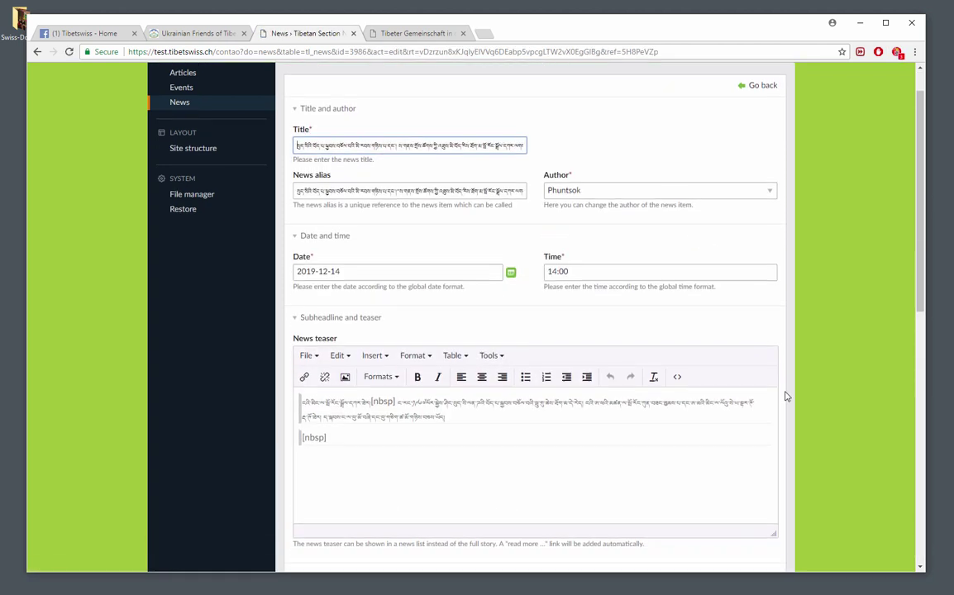
{"action": "scroll", "coordinate": [786, 396], "scroll_direction": "down", "scroll_amount": 1}
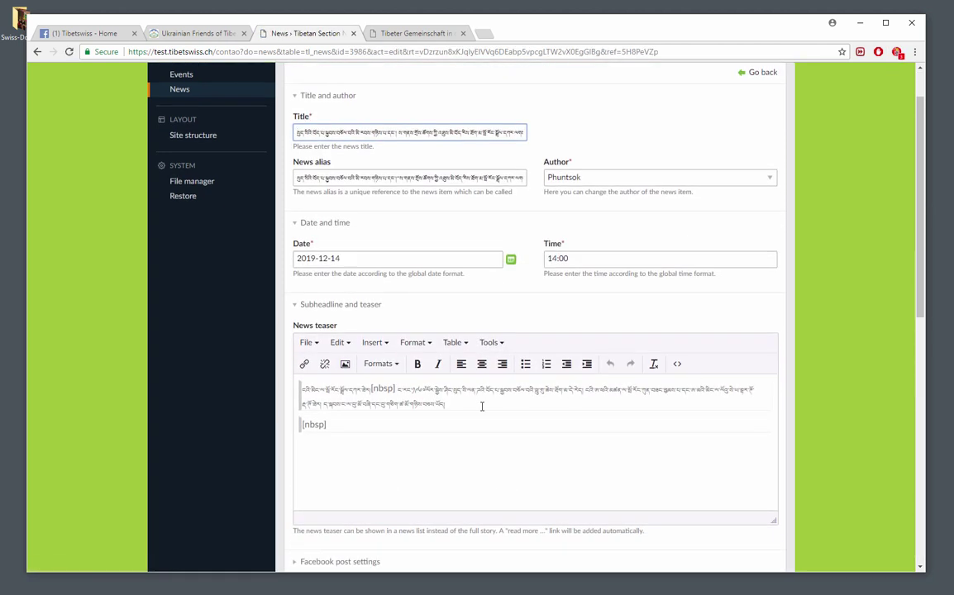
{"action": "left_click", "coordinate": [435, 420]}
{"action": "scroll", "coordinate": [447, 423], "scroll_direction": "down", "scroll_amount": 3}
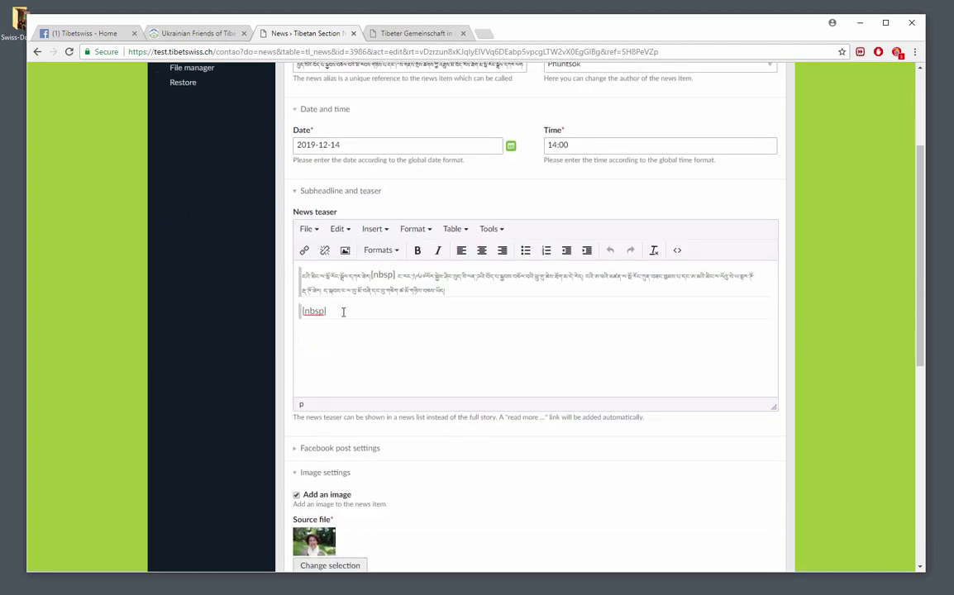
{"action": "left_click_drag", "start_coordinate": [343, 312], "coordinate": [284, 309]}
{"action": "key", "text": "BackSpace"}
{"action": "key", "text": "BackSpace"}
{"action": "scroll", "coordinate": [376, 372], "scroll_direction": "down", "scroll_amount": 5}
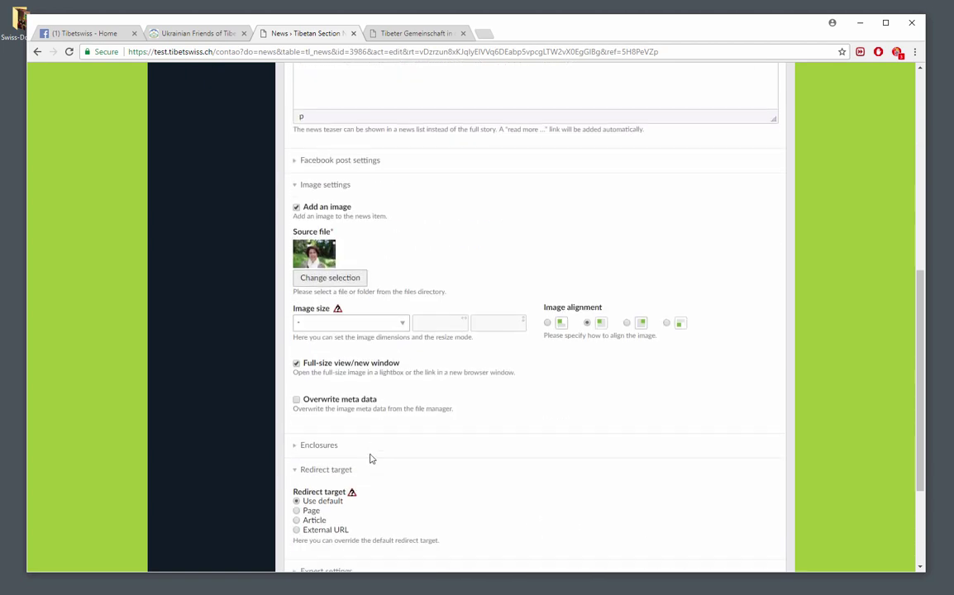
{"action": "left_click", "coordinate": [309, 550]}
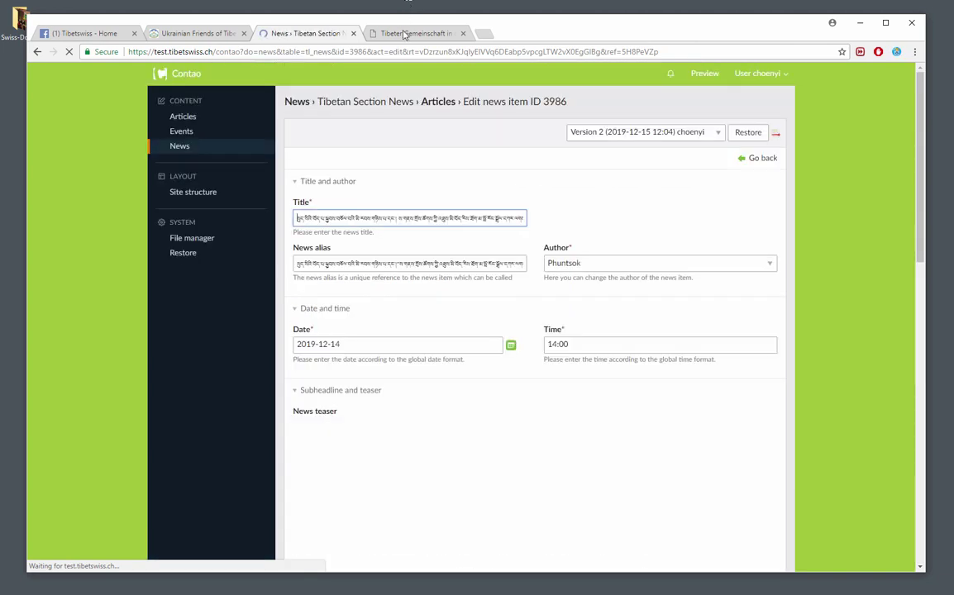
{"action": "left_click", "coordinate": [409, 33]}
{"action": "left_click", "coordinate": [69, 51]}
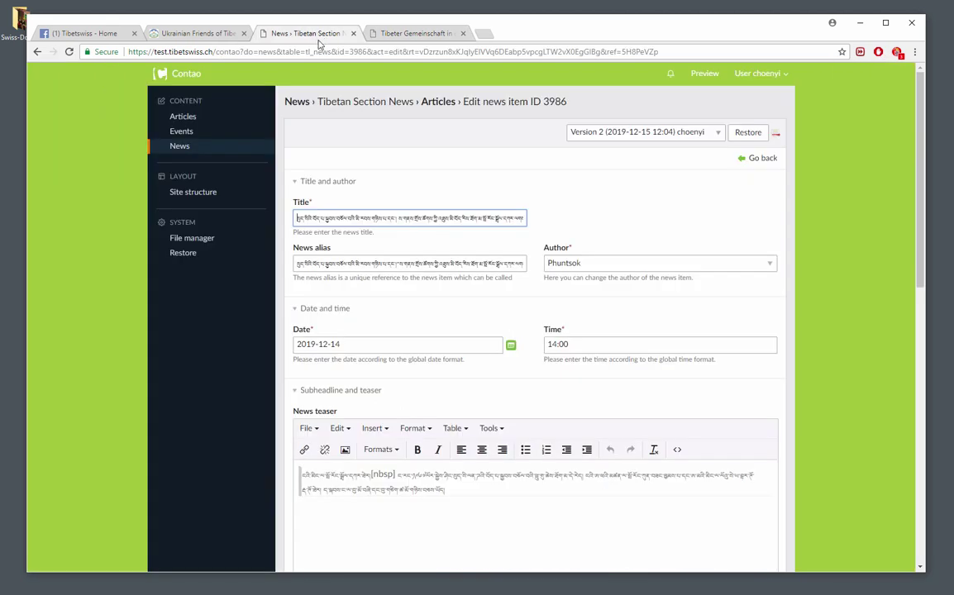
Review the Tibetan item's image settings and test what its thumbnail opens on the Tibetan homepage
{"action": "left_click", "coordinate": [294, 33]}
{"action": "scroll", "coordinate": [537, 359], "scroll_direction": "down", "scroll_amount": 5}
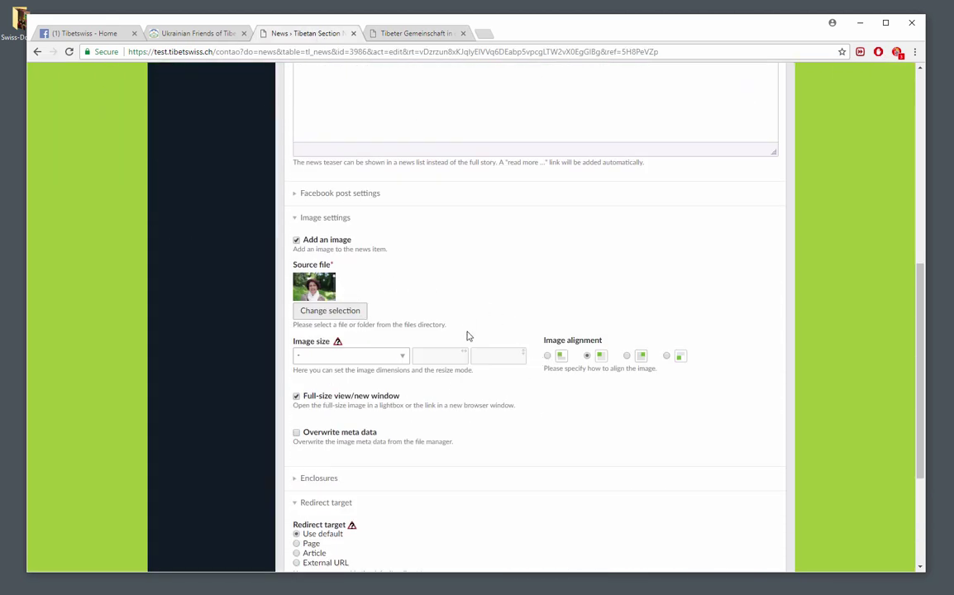
{"action": "scroll", "coordinate": [468, 337], "scroll_direction": "down", "scroll_amount": 1}
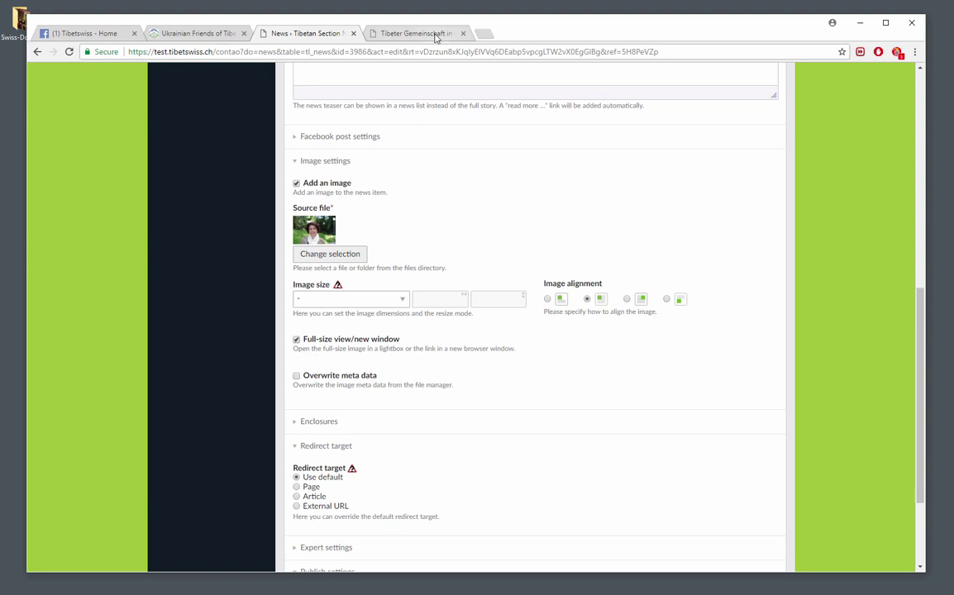
{"action": "left_click", "coordinate": [394, 34]}
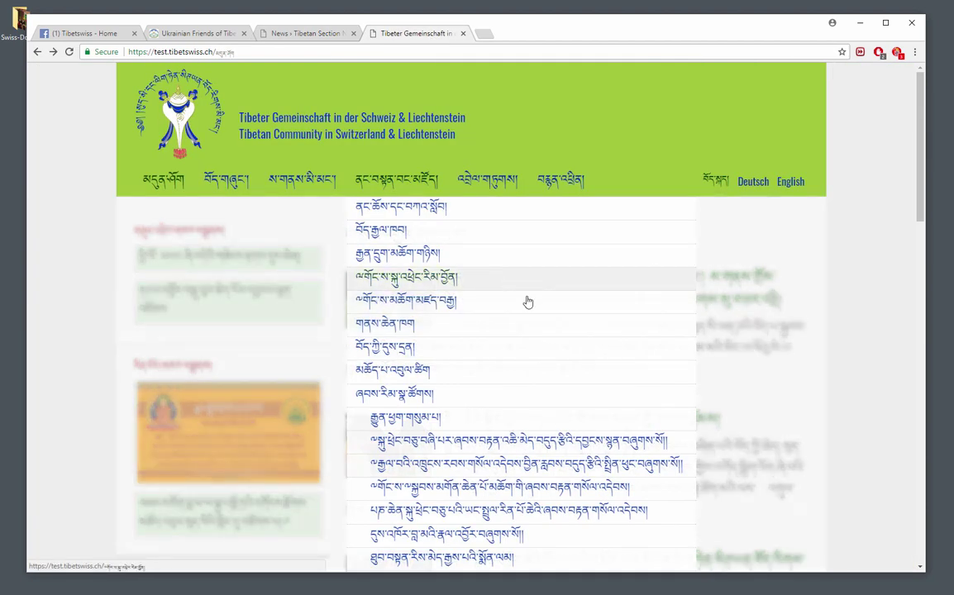
{"action": "left_click", "coordinate": [371, 287]}
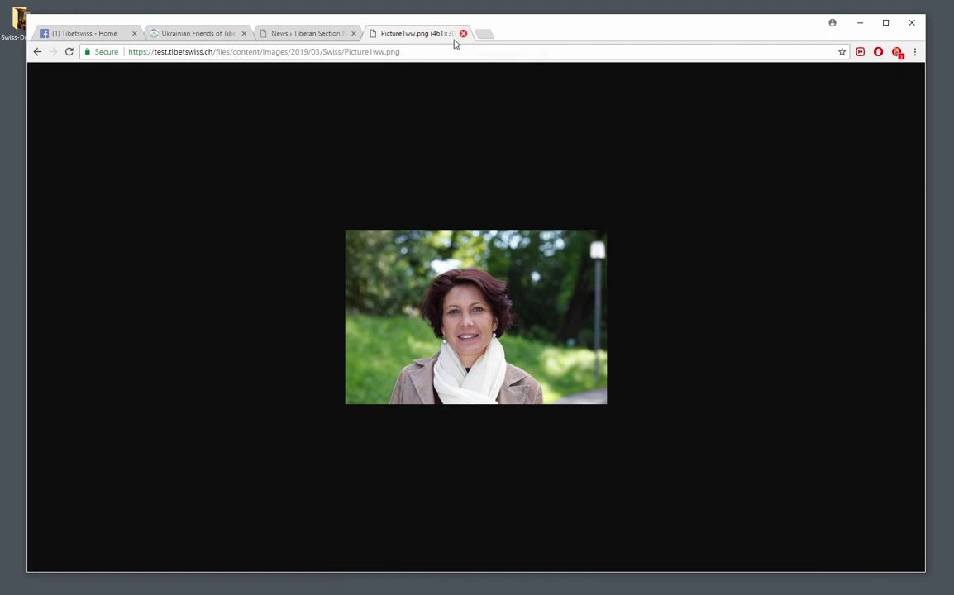
{"action": "left_click", "coordinate": [37, 51]}
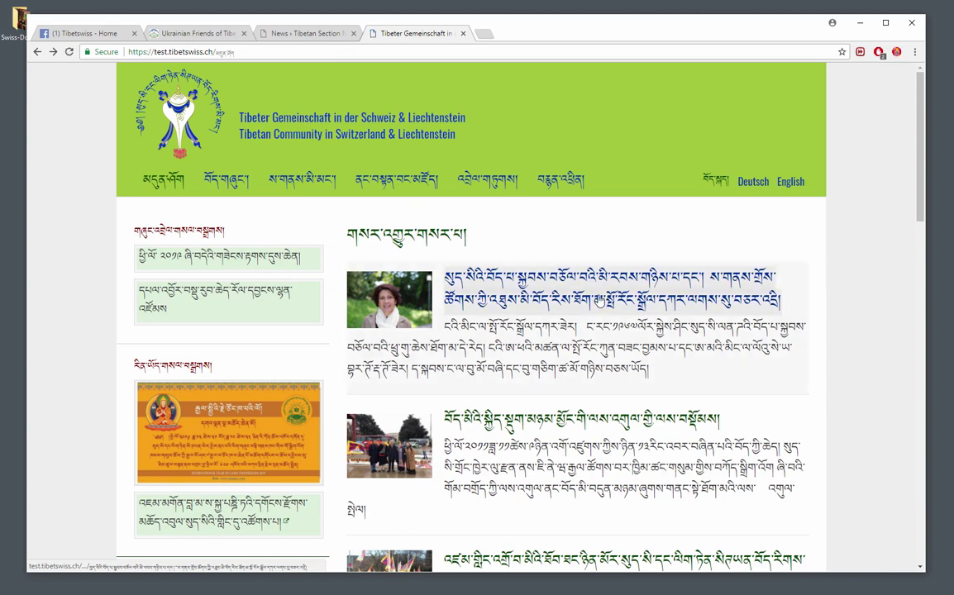
Disable Full-size view/new window for the Tibetan item's image, save and close the item, and return to the Tibetan homepage
{"action": "left_click", "coordinate": [304, 35]}
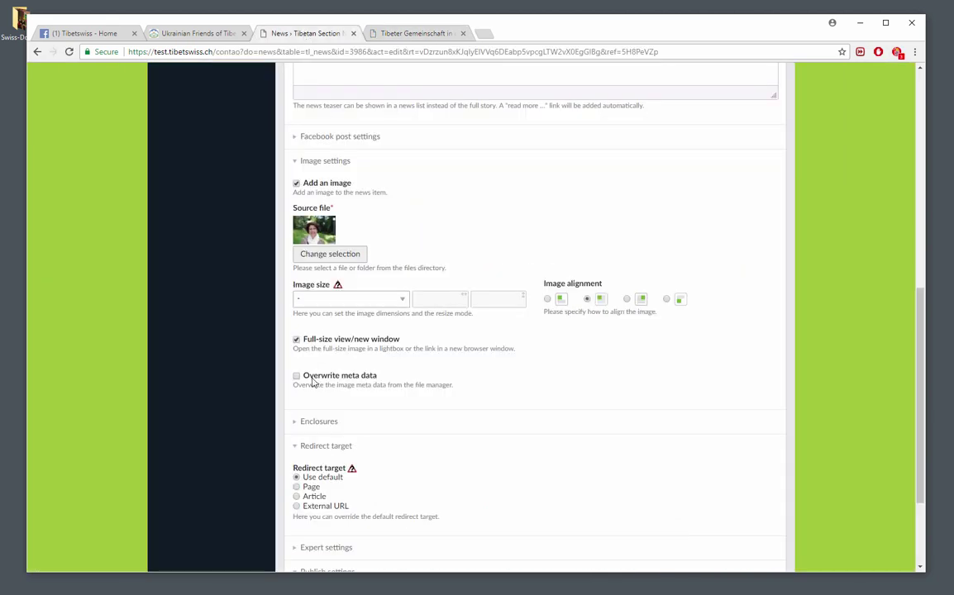
{"action": "left_click", "coordinate": [297, 340]}
{"action": "scroll", "coordinate": [335, 455], "scroll_direction": "down", "scroll_amount": 3}
{"action": "left_click", "coordinate": [359, 550]}
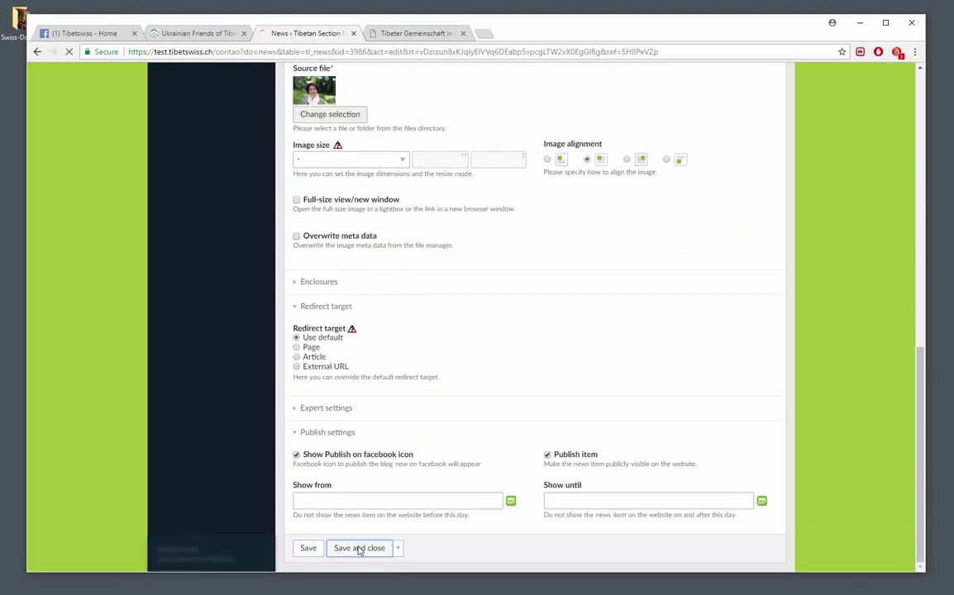
{"action": "left_click", "coordinate": [400, 35]}
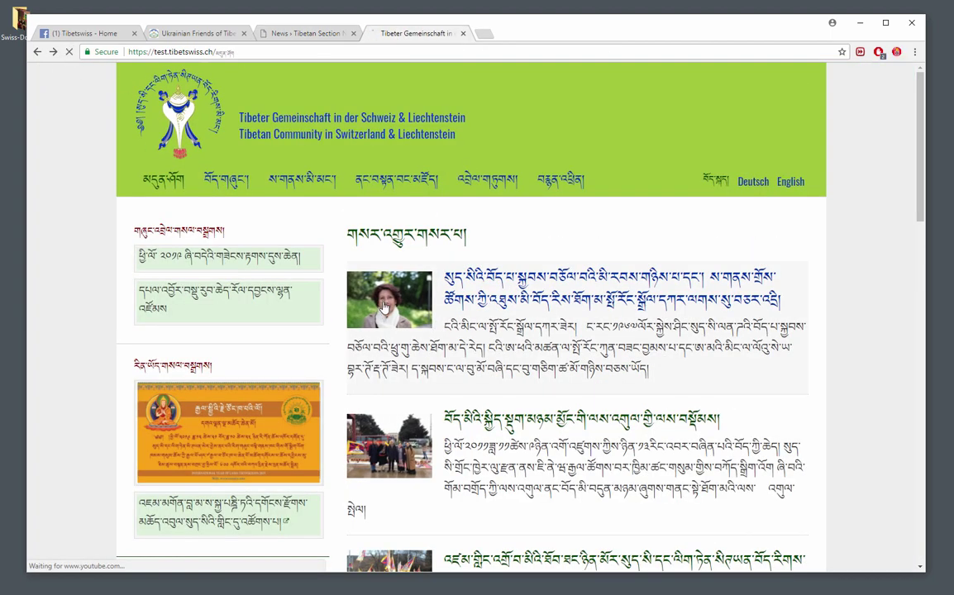
Open the topmost Tibetan news item from its homepage thumbnail, view the article, and return to the homepage
{"action": "left_click", "coordinate": [409, 321]}
{"action": "scroll", "coordinate": [751, 405], "scroll_direction": "down", "scroll_amount": 2}
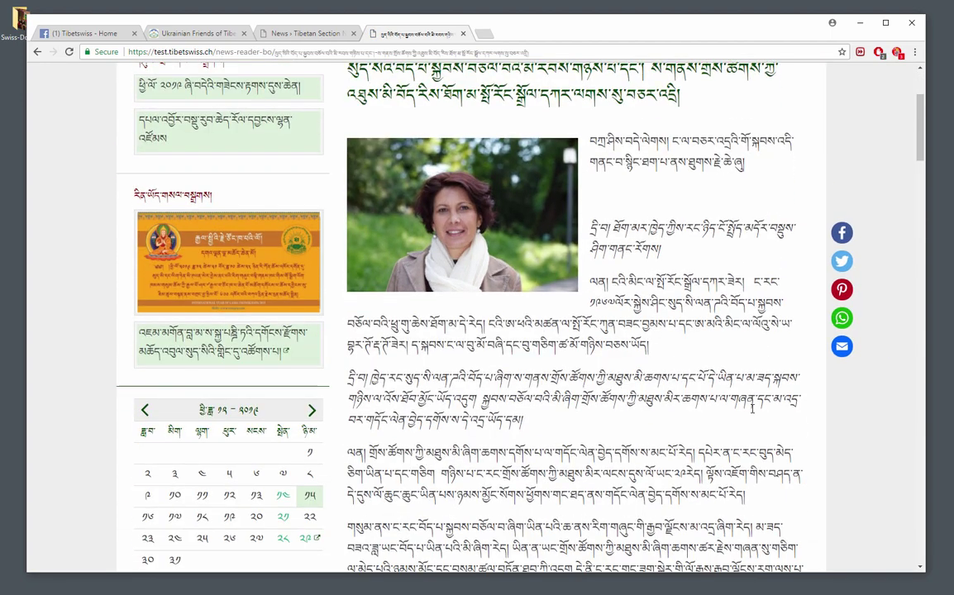
{"action": "scroll", "coordinate": [471, 330], "scroll_direction": "down", "scroll_amount": 1}
{"action": "scroll", "coordinate": [471, 330], "scroll_direction": "up", "scroll_amount": 4}
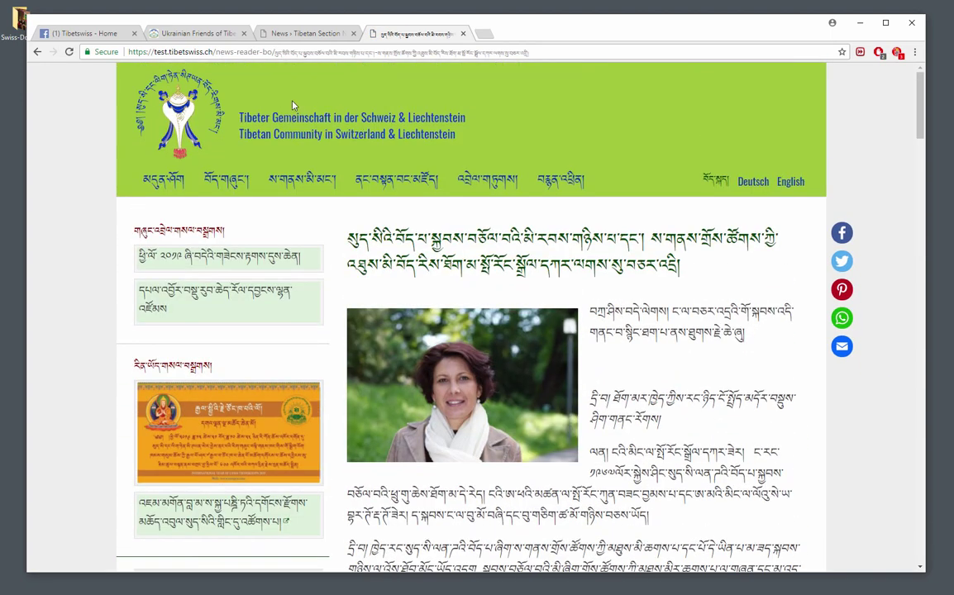
{"action": "left_click", "coordinate": [37, 51]}
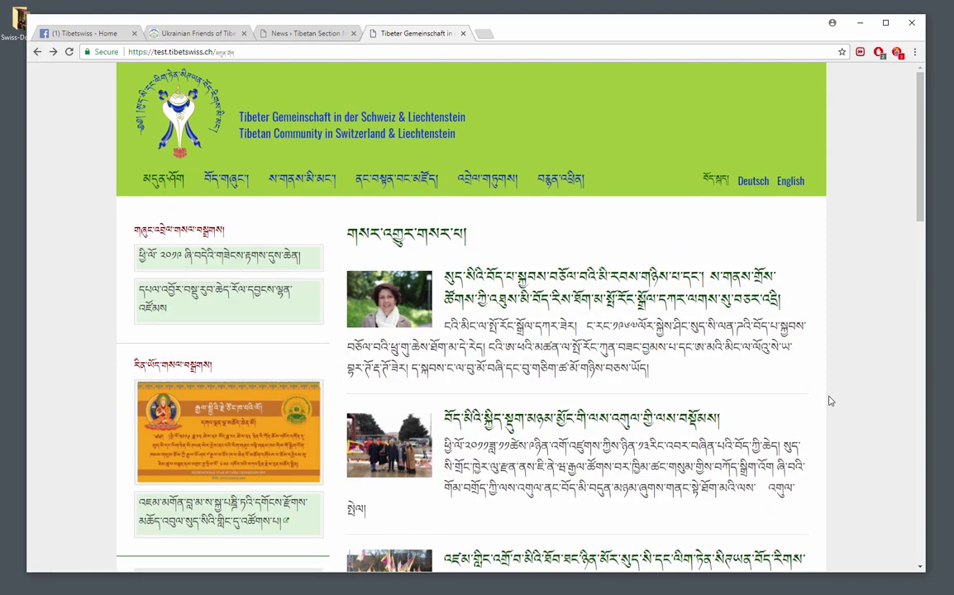
Look over the Tibetan homepage's news list and open the topmost item from its headline
{"action": "scroll", "coordinate": [831, 401], "scroll_direction": "down", "scroll_amount": 2}
{"action": "scroll", "coordinate": [831, 401], "scroll_direction": "up", "scroll_amount": 1}
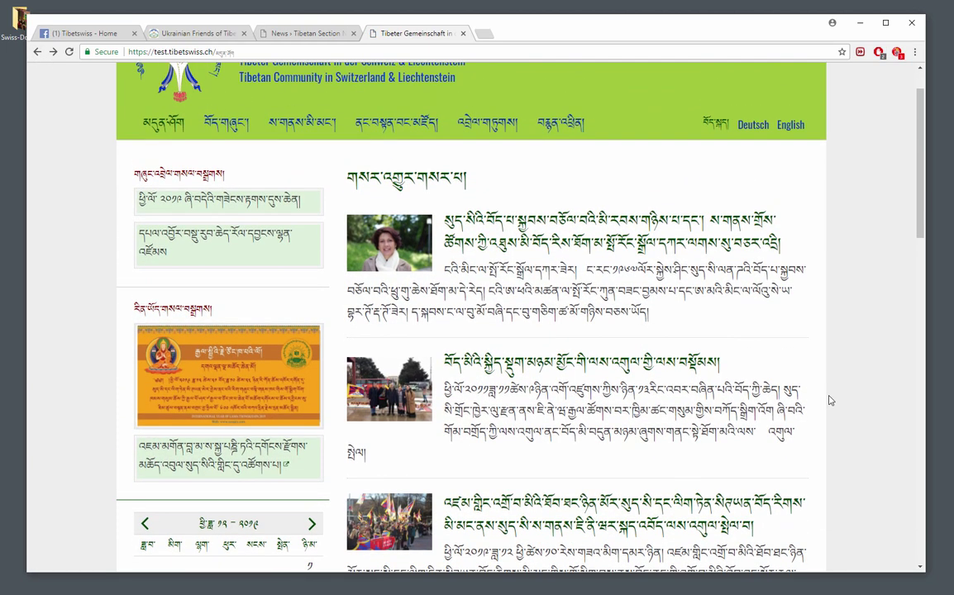
{"action": "scroll", "coordinate": [662, 306], "scroll_direction": "down", "scroll_amount": 3}
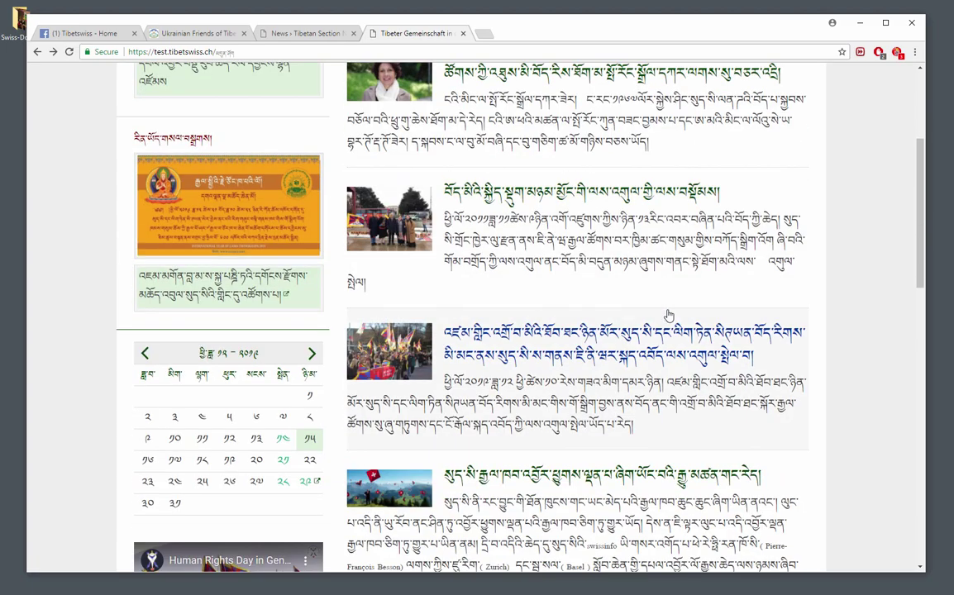
{"action": "scroll", "coordinate": [644, 310], "scroll_direction": "up", "scroll_amount": 4}
{"action": "left_click", "coordinate": [532, 273]}
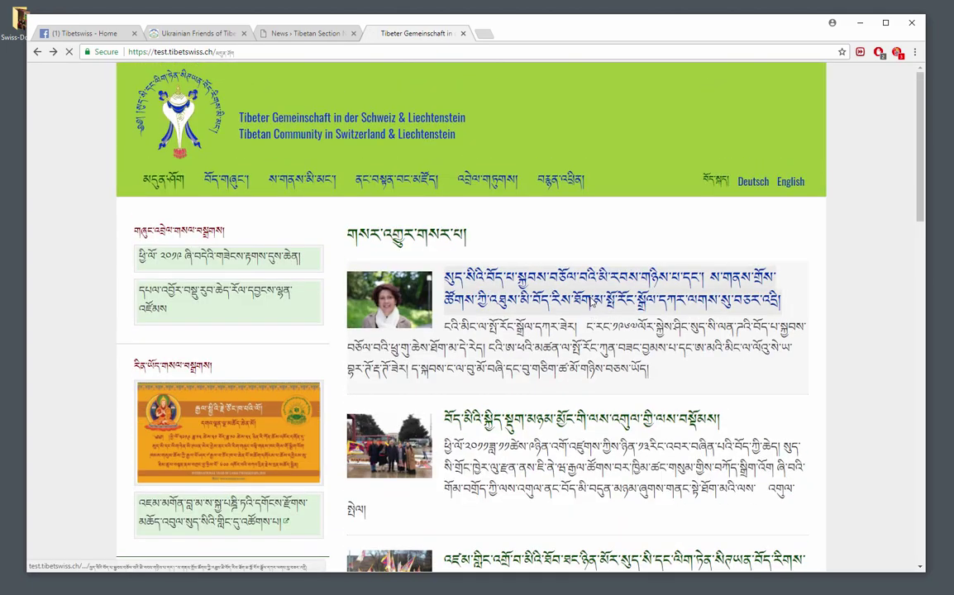
Examine how the Latin words St Gallen, St Gallen university and GSTF are displayed within the Tibetan article text
{"action": "scroll", "coordinate": [626, 380], "scroll_direction": "down", "scroll_amount": 3}
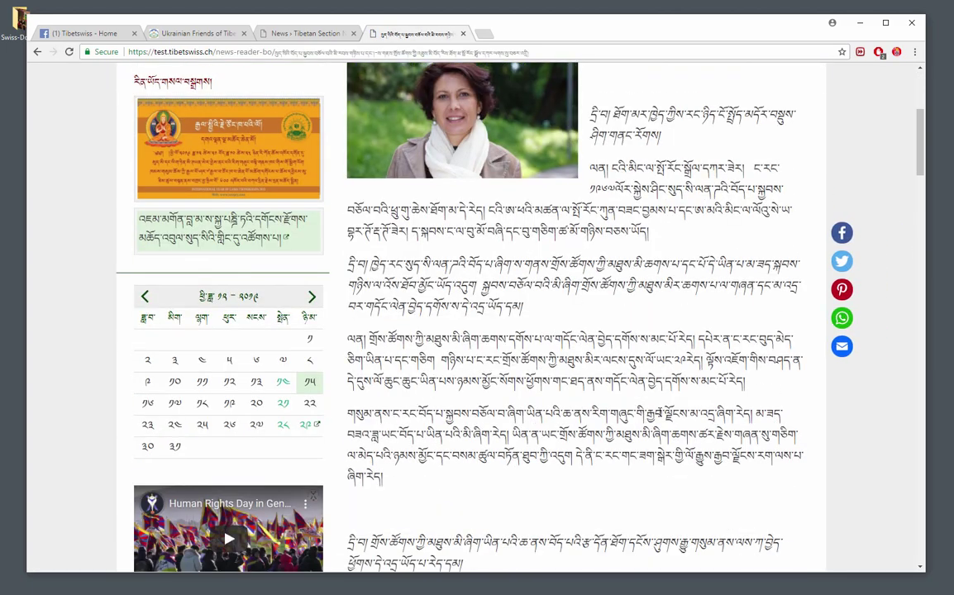
{"action": "scroll", "coordinate": [659, 428], "scroll_direction": "down", "scroll_amount": 9}
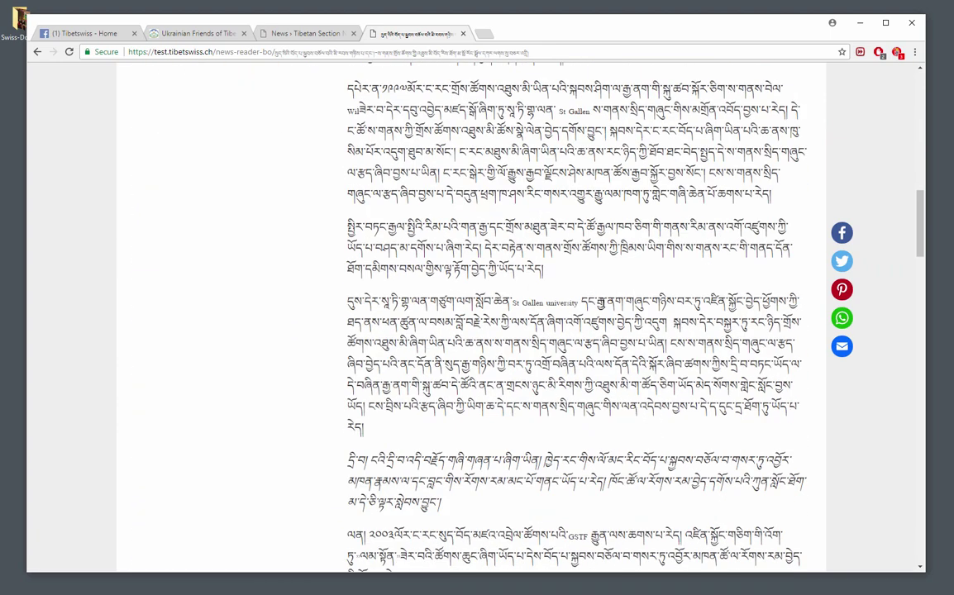
{"action": "left_click_drag", "start_coordinate": [555, 110], "coordinate": [592, 117]}
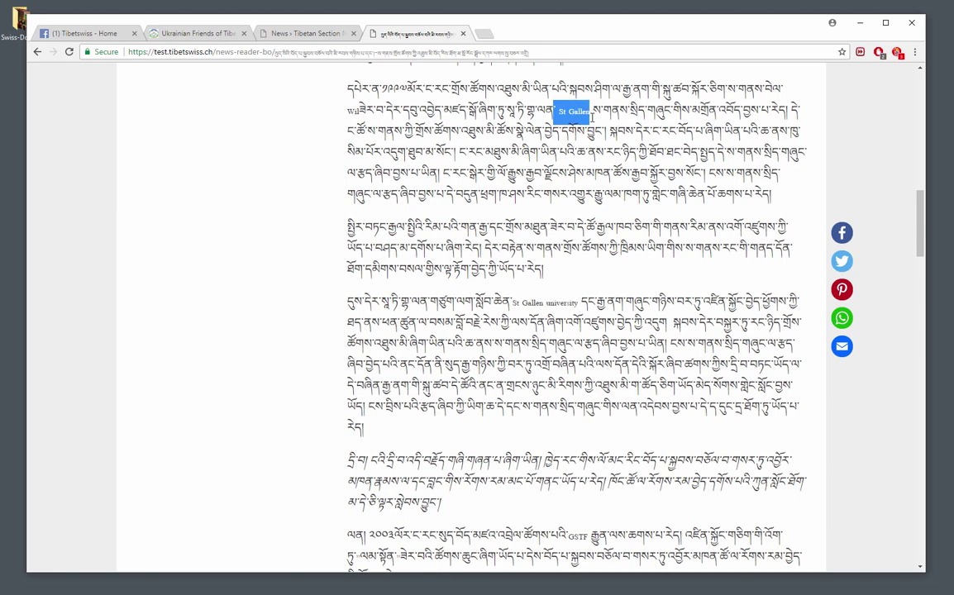
{"action": "left_click_drag", "start_coordinate": [514, 303], "coordinate": [578, 304]}
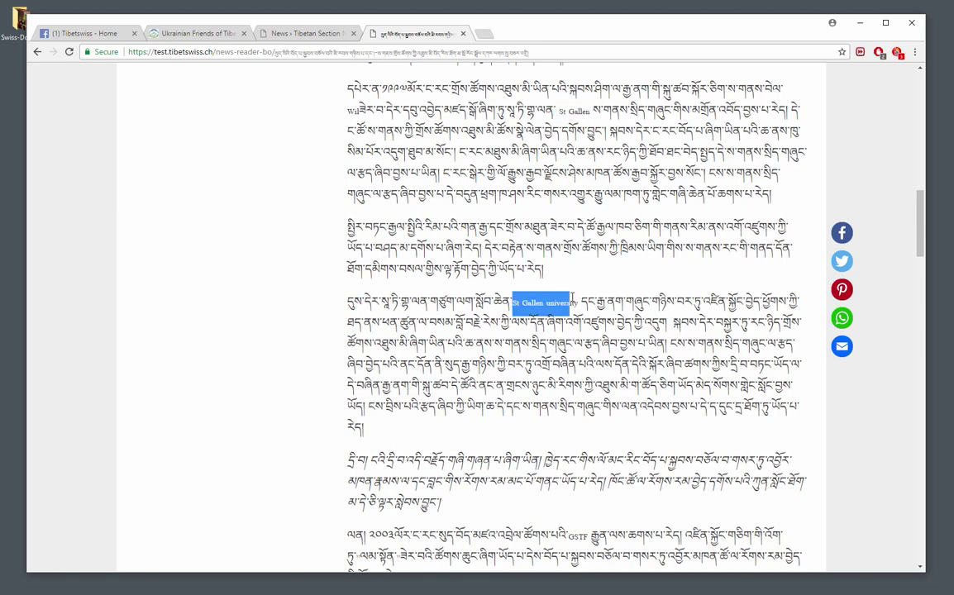
{"action": "scroll", "coordinate": [585, 447], "scroll_direction": "down", "scroll_amount": 3}
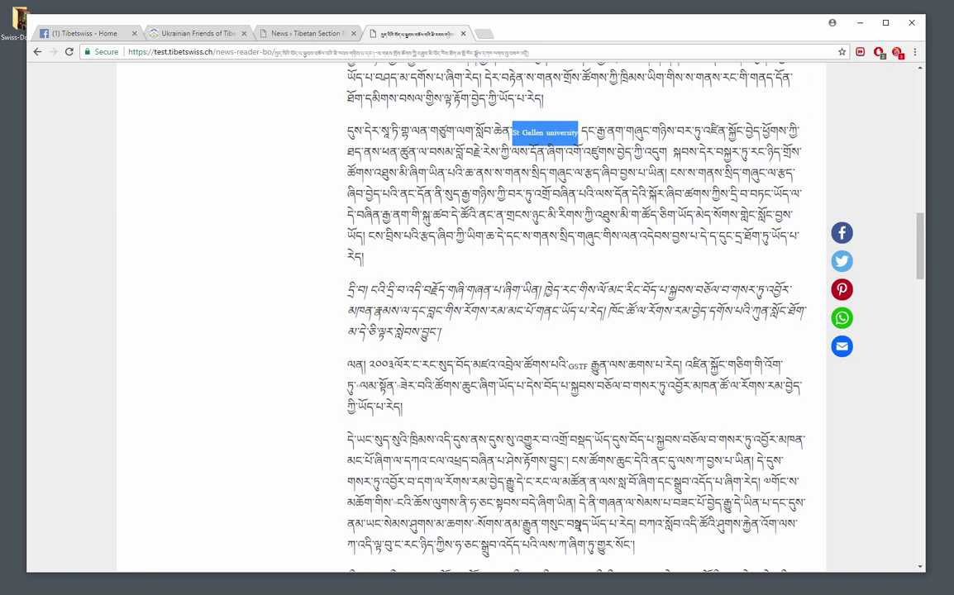
{"action": "left_click_drag", "start_coordinate": [569, 365], "coordinate": [588, 367]}
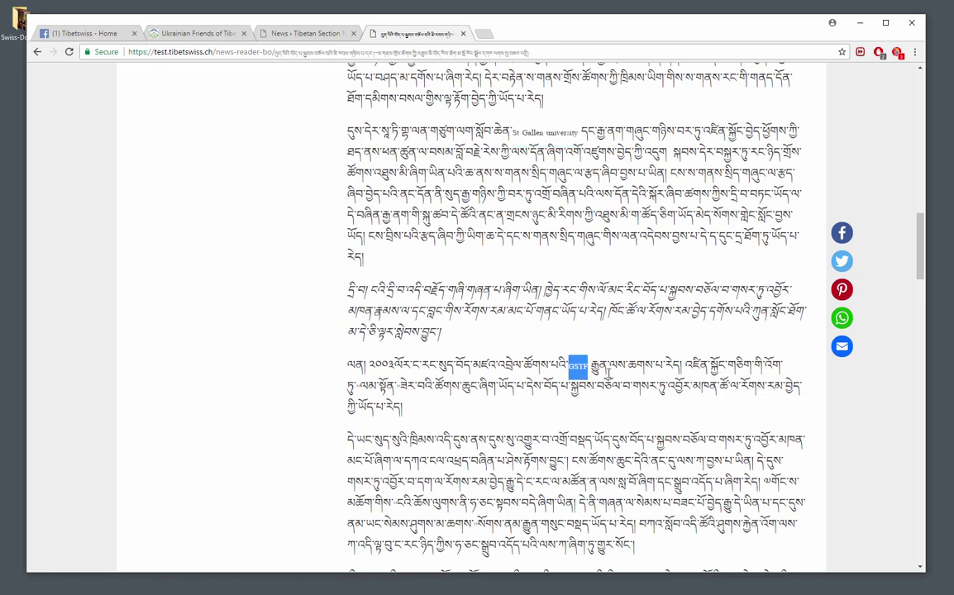
{"action": "scroll", "coordinate": [645, 420], "scroll_direction": "up", "scroll_amount": 2}
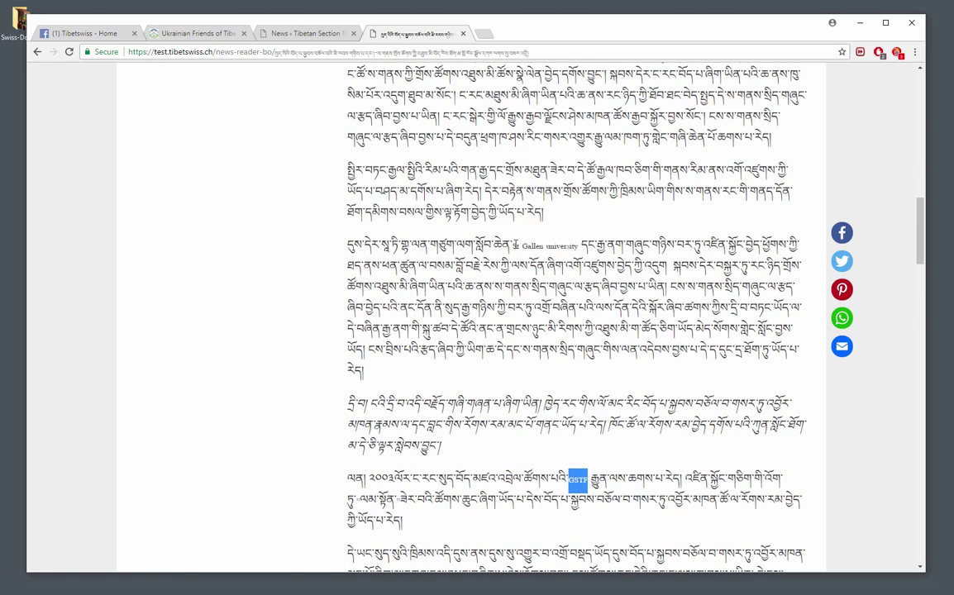
{"action": "left_click_drag", "start_coordinate": [513, 246], "coordinate": [581, 245]}
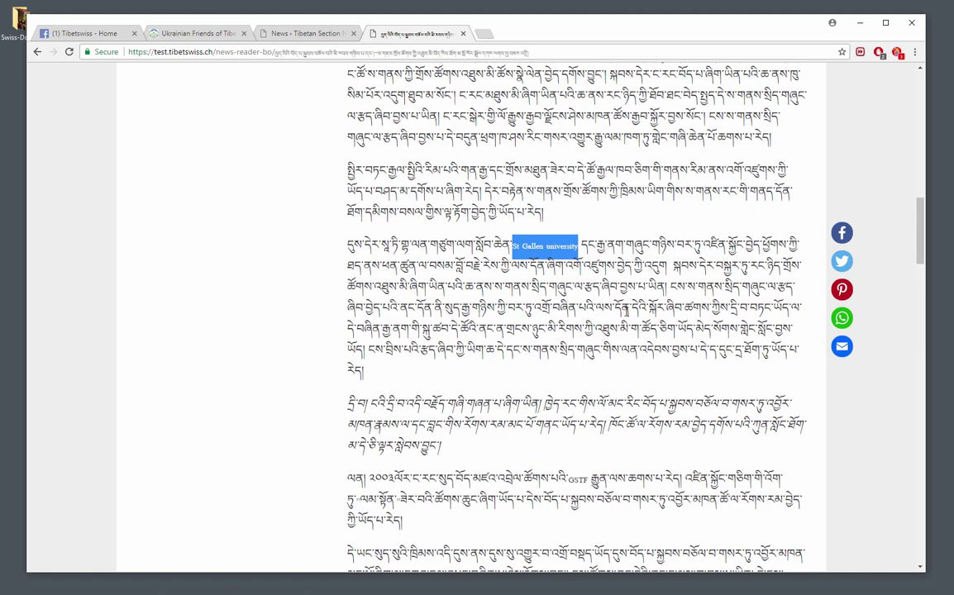
{"action": "left_click", "coordinate": [626, 310]}
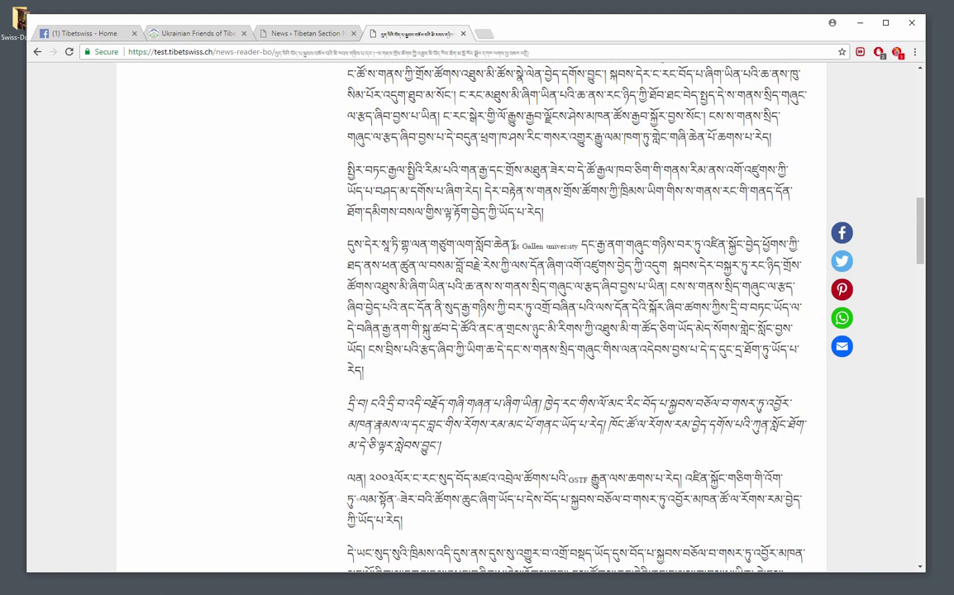
{"action": "left_click_drag", "start_coordinate": [514, 246], "coordinate": [579, 243]}
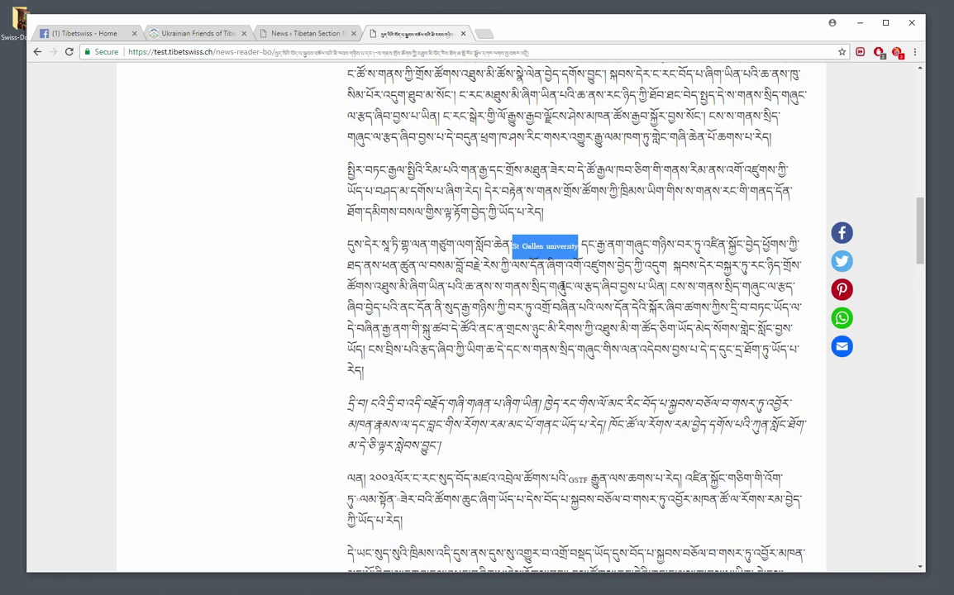
{"action": "left_click", "coordinate": [531, 263]}
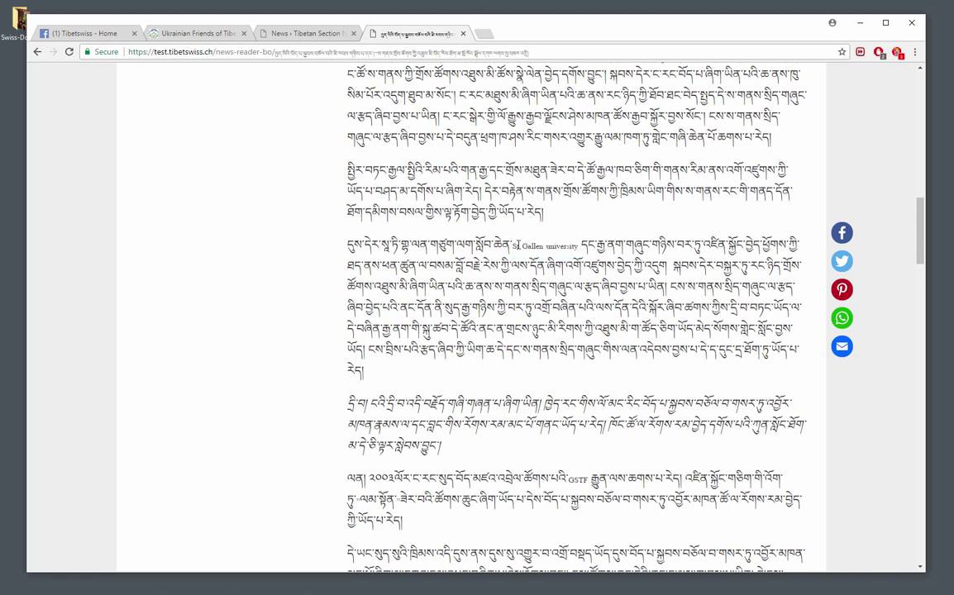
{"action": "left_click_drag", "start_coordinate": [518, 246], "coordinate": [578, 246]}
{"action": "left_click", "coordinate": [538, 239]}
Open the text element of the topmost Tibetan Section News item for editing in Contao
{"action": "left_click", "coordinate": [307, 33]}
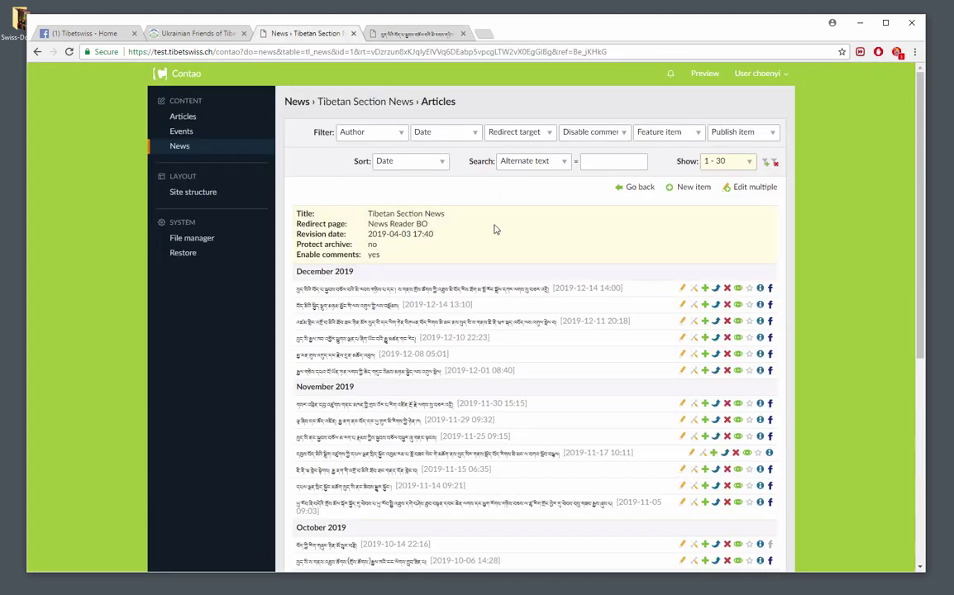
{"action": "left_click", "coordinate": [683, 289]}
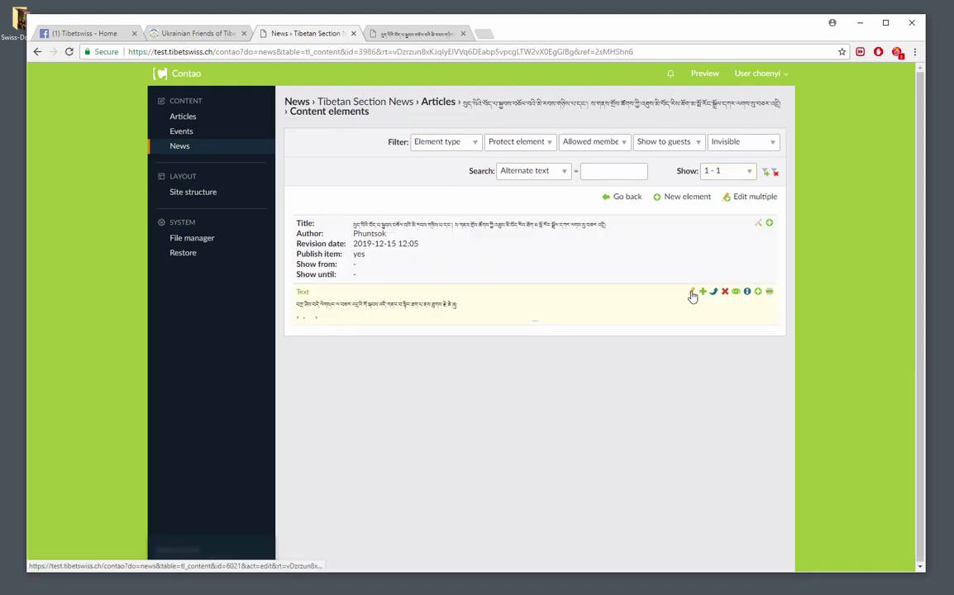
{"action": "left_click", "coordinate": [691, 293]}
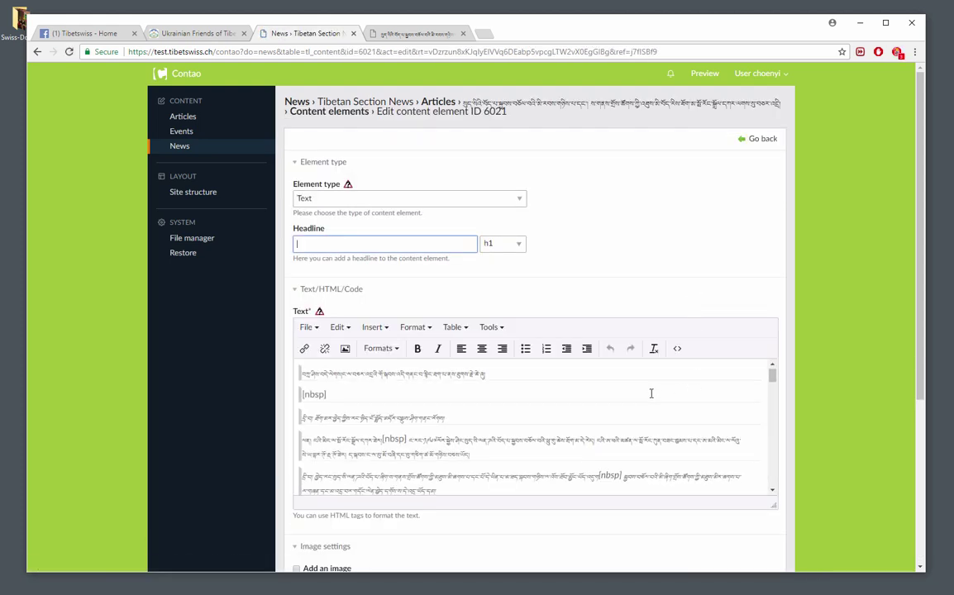
Apply the text_latin style to the words St Gallen ahead of the St Gallen university passage in the article text
{"action": "scroll", "coordinate": [651, 393], "scroll_direction": "down", "scroll_amount": 3}
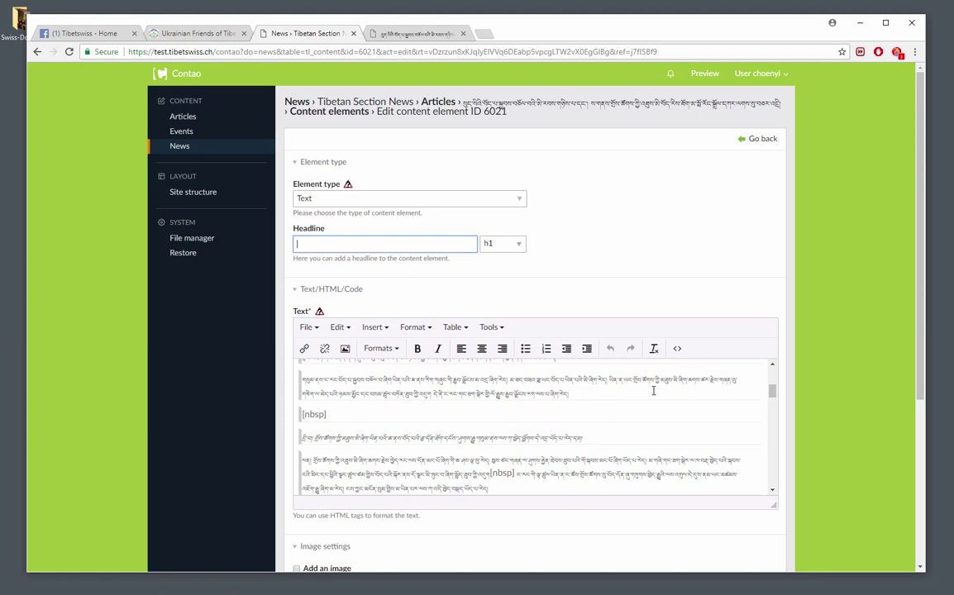
{"action": "scroll", "coordinate": [654, 392], "scroll_direction": "up", "scroll_amount": 5}
{"action": "scroll", "coordinate": [657, 394], "scroll_direction": "down", "scroll_amount": 5}
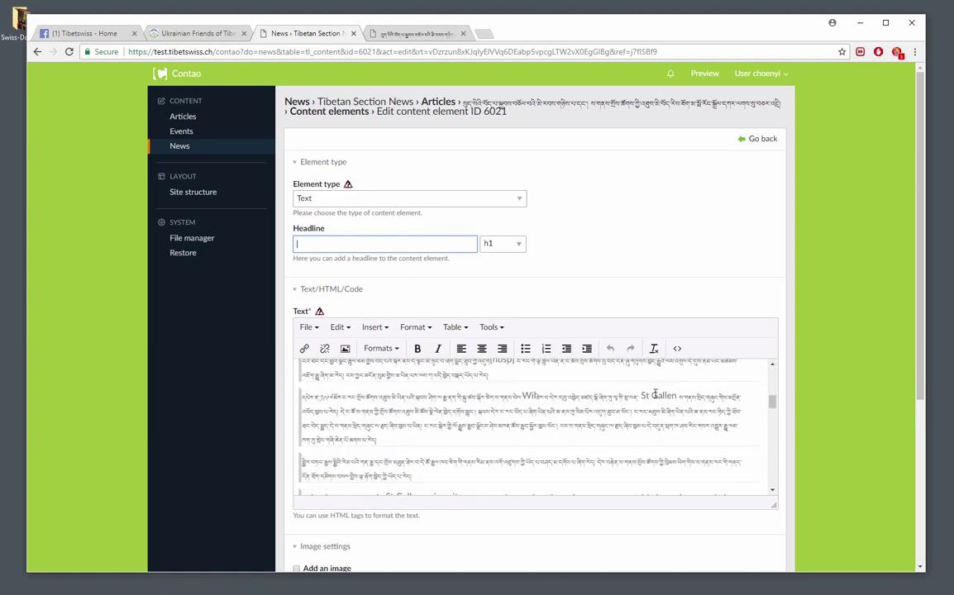
{"action": "left_click_drag", "start_coordinate": [640, 395], "coordinate": [678, 398]}
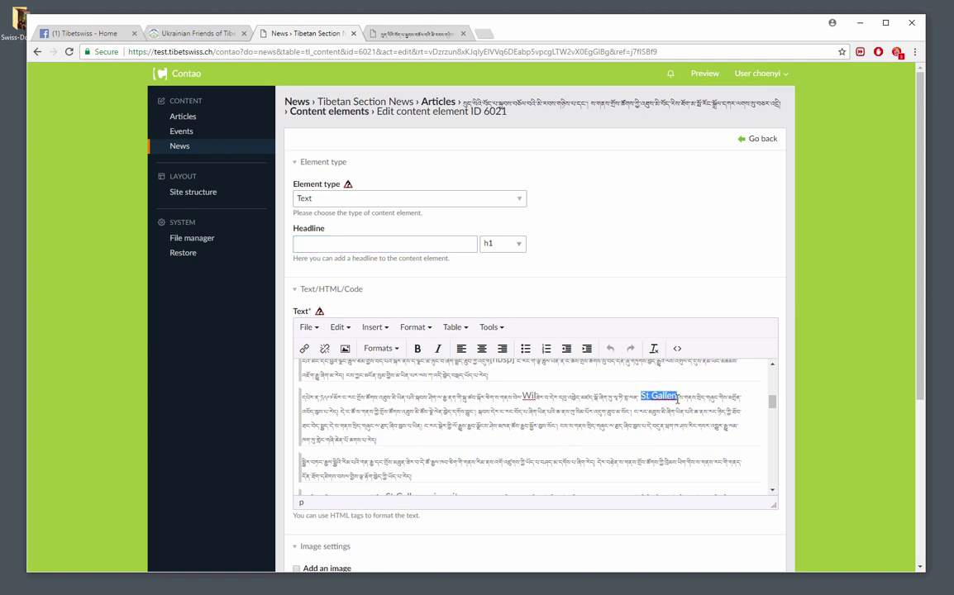
{"action": "left_click", "coordinate": [387, 348]}
{"action": "mouse_move", "coordinate": [402, 401]}
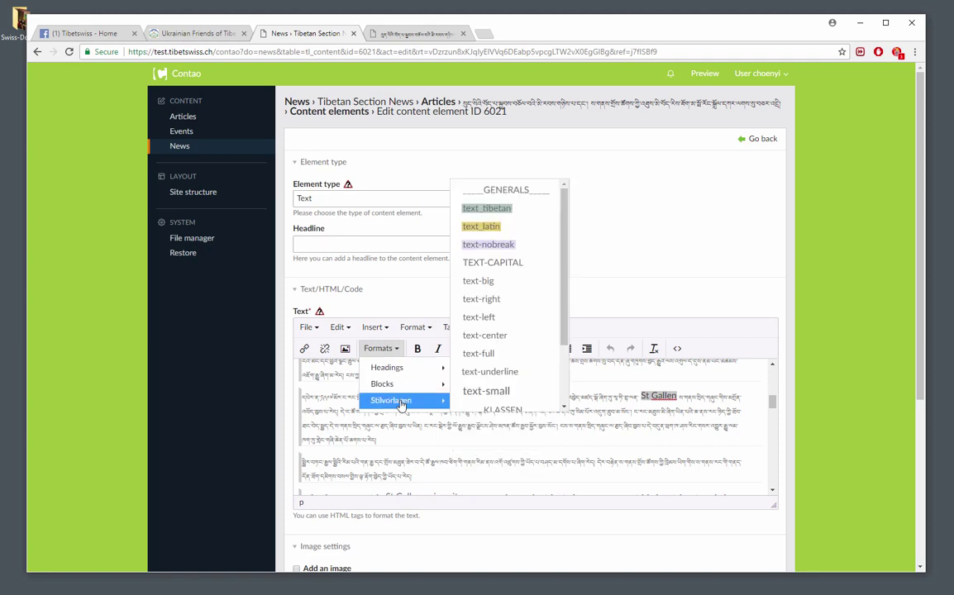
{"action": "left_click", "coordinate": [489, 228]}
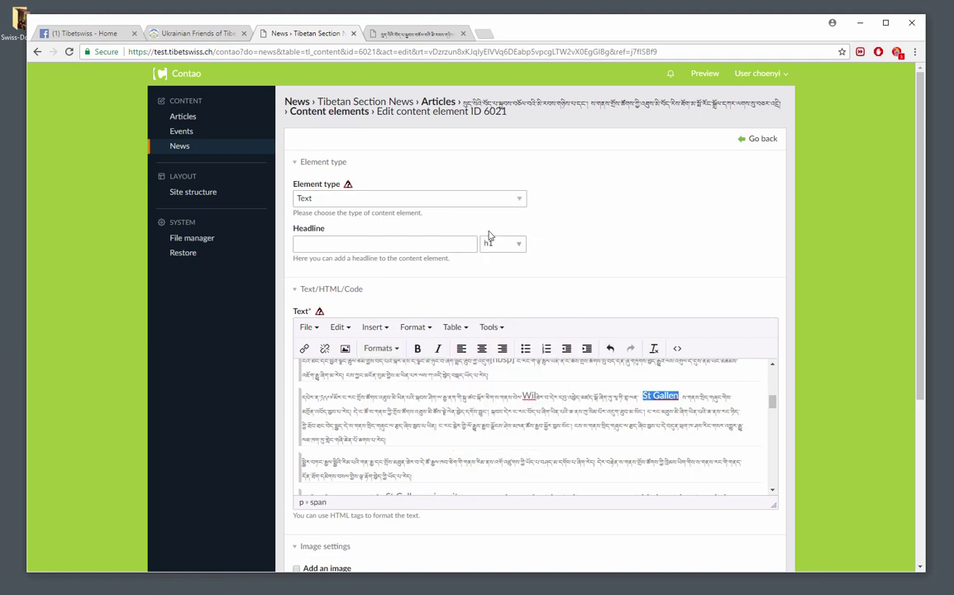
Separate Wil from the surrounding Tibetan text with spaces and apply the text_latin style to it
{"action": "double_click", "coordinate": [527, 395]}
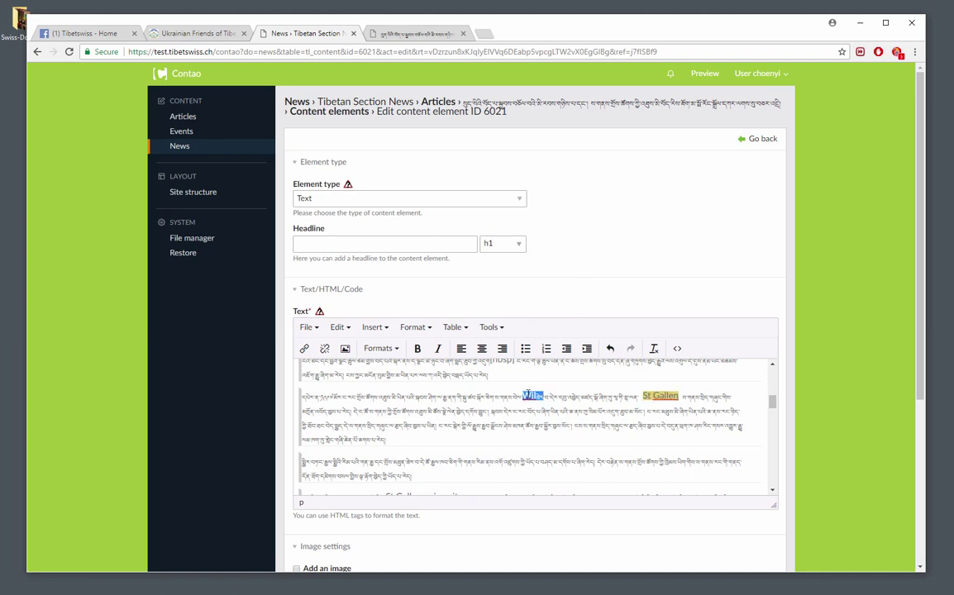
{"action": "left_click", "coordinate": [544, 397]}
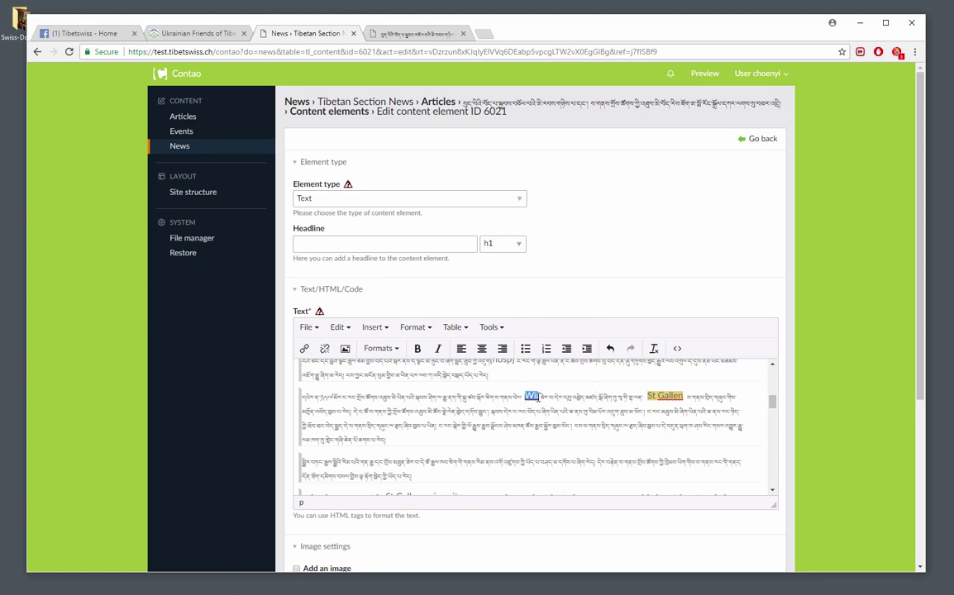
{"action": "left_click", "coordinate": [389, 348]}
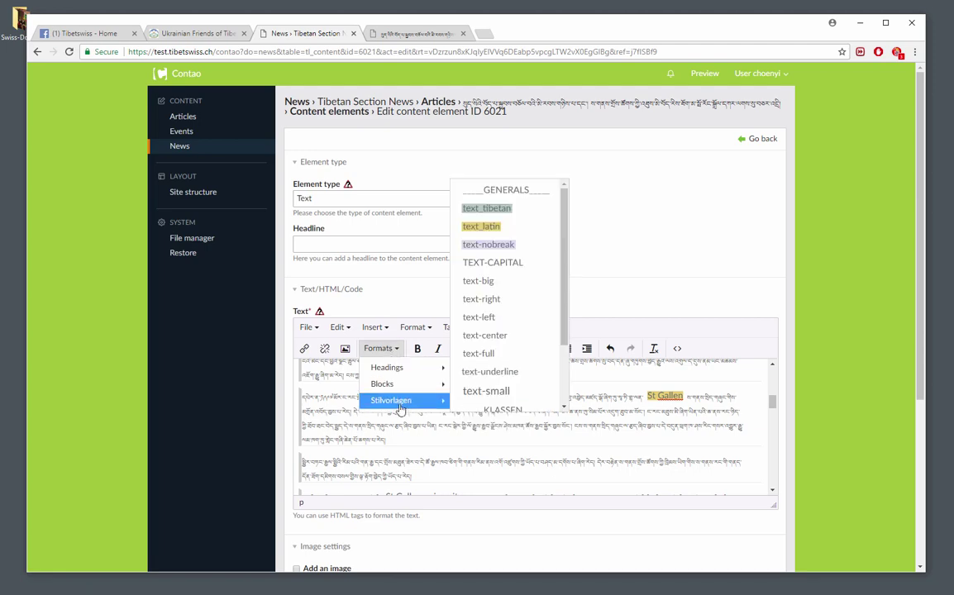
{"action": "mouse_move", "coordinate": [463, 399]}
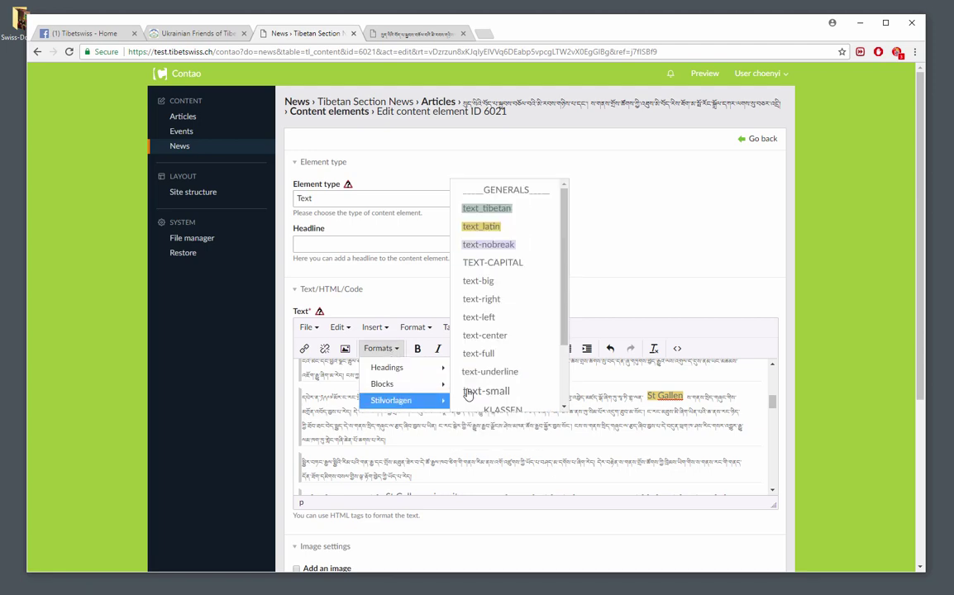
{"action": "left_click", "coordinate": [494, 238]}
Save the edited text element of the Tibetan news item
{"action": "scroll", "coordinate": [684, 380], "scroll_direction": "down", "scroll_amount": 3}
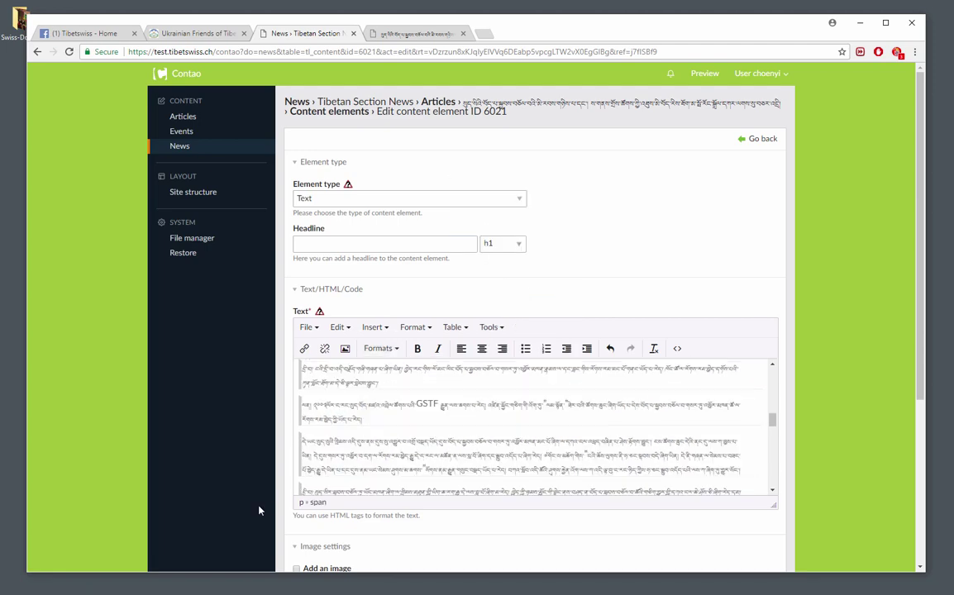
{"action": "scroll", "coordinate": [259, 509], "scroll_direction": "down", "scroll_amount": 3}
{"action": "left_click", "coordinate": [304, 549]}
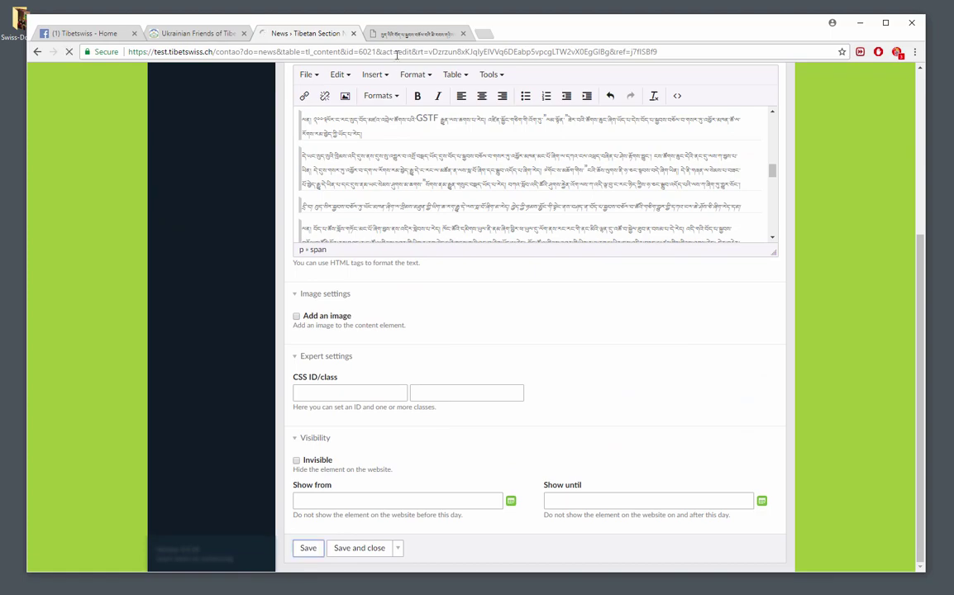
Return to the online Tibetan article, reload it, and check the display of Wil and St Gallen
{"action": "left_click", "coordinate": [400, 34]}
{"action": "scroll", "coordinate": [181, 186], "scroll_direction": "up", "scroll_amount": 3}
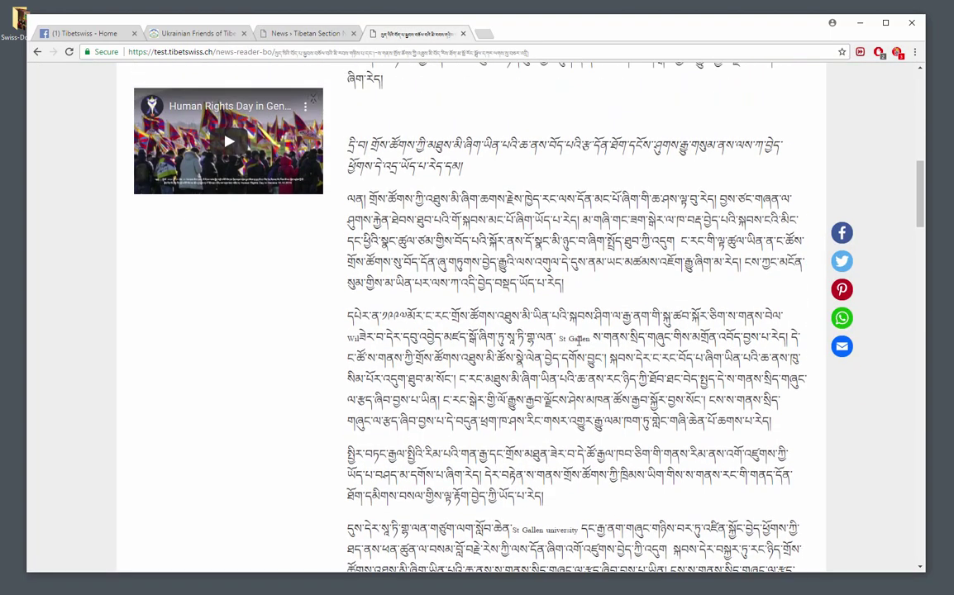
{"action": "left_click_drag", "start_coordinate": [569, 339], "coordinate": [582, 346]}
{"action": "scroll", "coordinate": [582, 340], "scroll_direction": "up", "scroll_amount": 3}
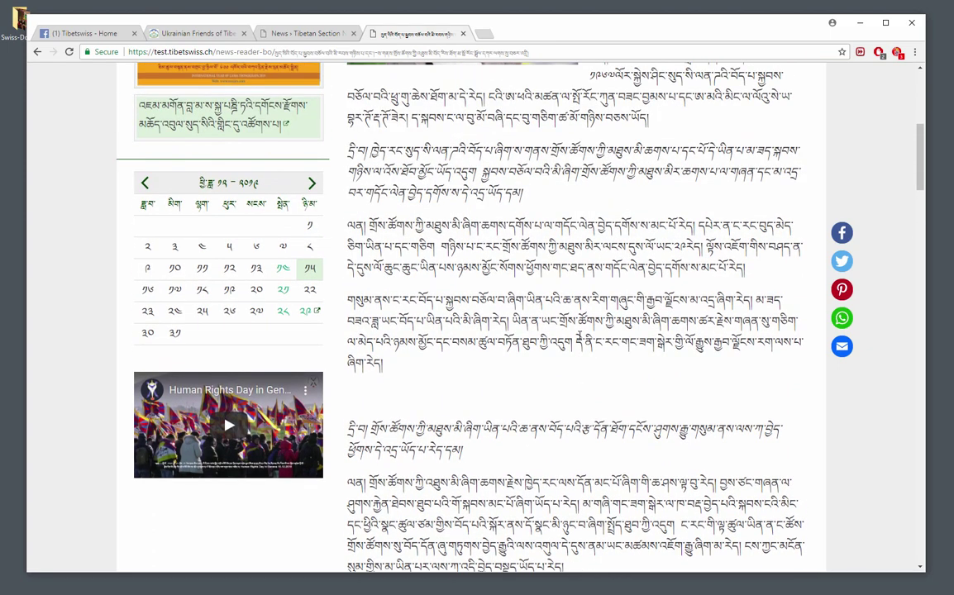
{"action": "scroll", "coordinate": [580, 336], "scroll_direction": "up", "scroll_amount": 2}
{"action": "scroll", "coordinate": [530, 347], "scroll_direction": "down", "scroll_amount": 1}
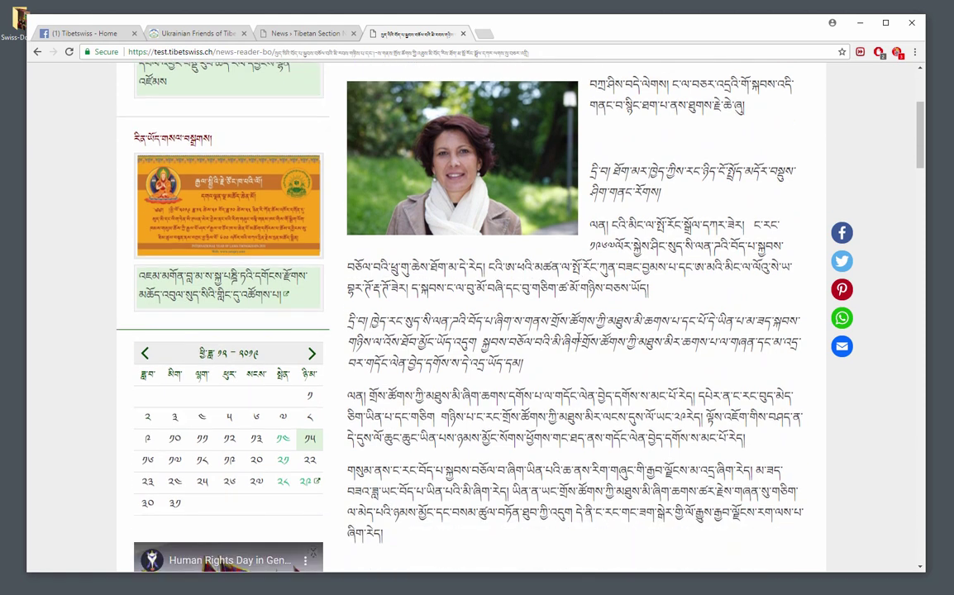
{"action": "left_click", "coordinate": [69, 52]}
{"action": "scroll", "coordinate": [718, 305], "scroll_direction": "down", "scroll_amount": 3}
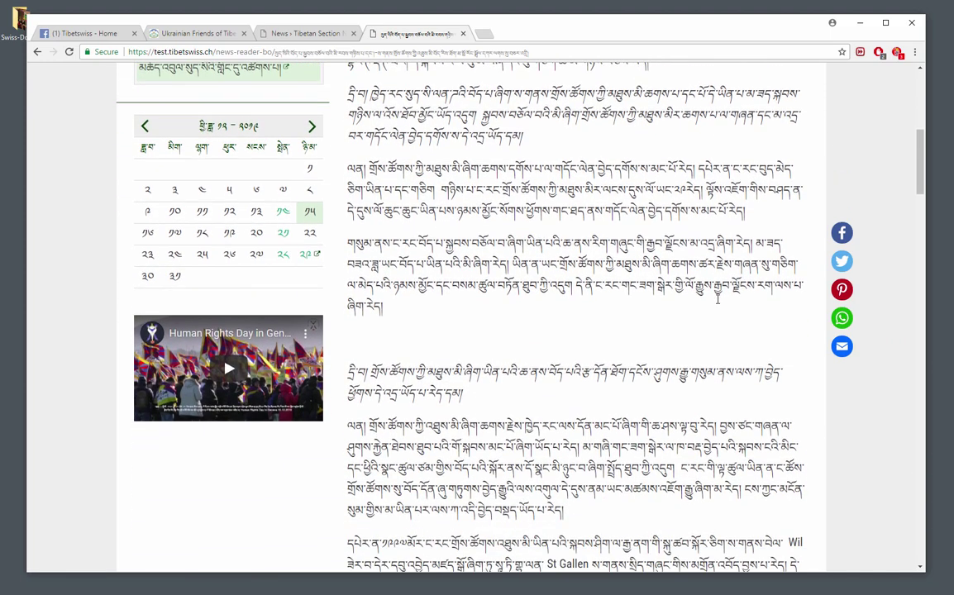
Compare the display of Wil and St Gallen with the St Gallen university passage further down the online Tibetan article
{"action": "scroll", "coordinate": [717, 299], "scroll_direction": "down", "scroll_amount": 1}
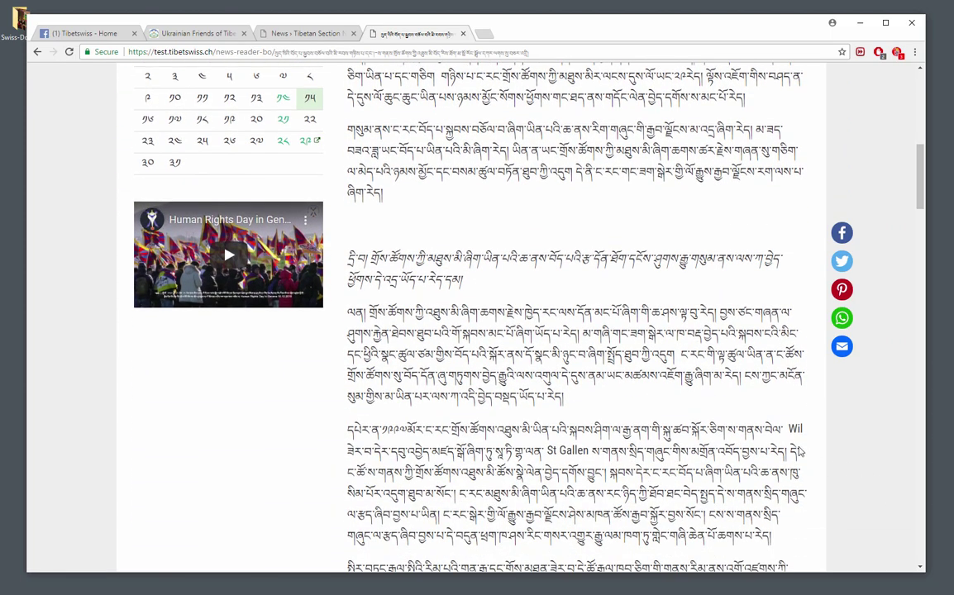
{"action": "double_click", "coordinate": [792, 424]}
{"action": "left_click", "coordinate": [549, 444]}
{"action": "left_click_drag", "start_coordinate": [549, 446], "coordinate": [590, 442]}
{"action": "left_click", "coordinate": [609, 459]}
{"action": "scroll", "coordinate": [634, 462], "scroll_direction": "down", "scroll_amount": 2}
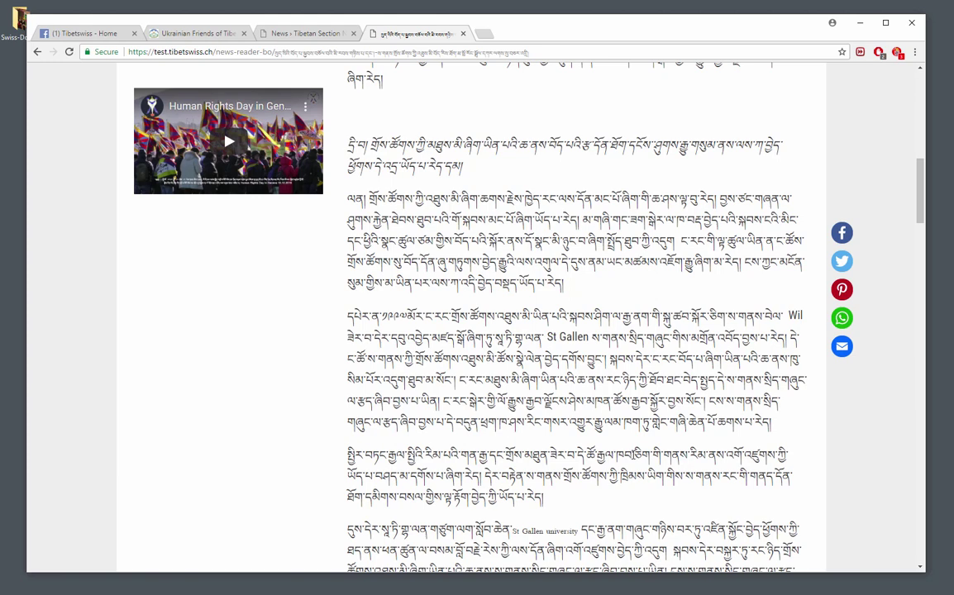
{"action": "scroll", "coordinate": [488, 455], "scroll_direction": "down", "scroll_amount": 2}
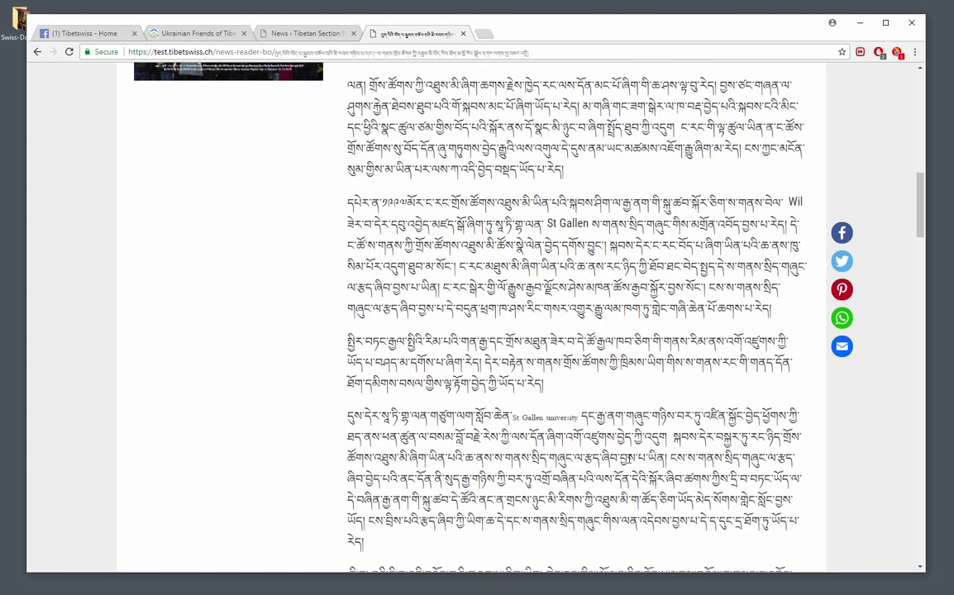
{"action": "left_click_drag", "start_coordinate": [513, 417], "coordinate": [576, 417]}
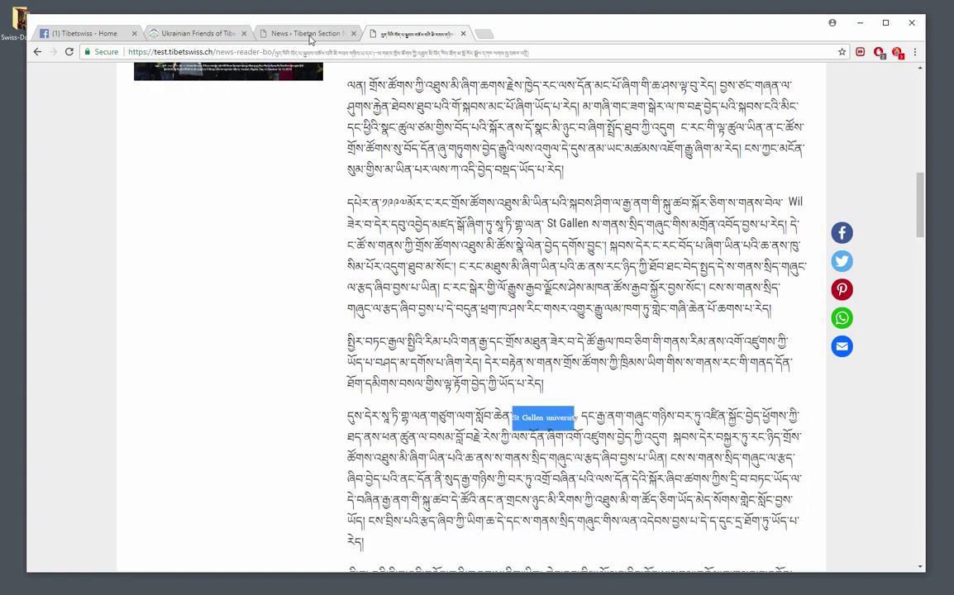
{"action": "left_click", "coordinate": [576, 417]}
{"action": "scroll", "coordinate": [537, 331], "scroll_direction": "up", "scroll_amount": 4}
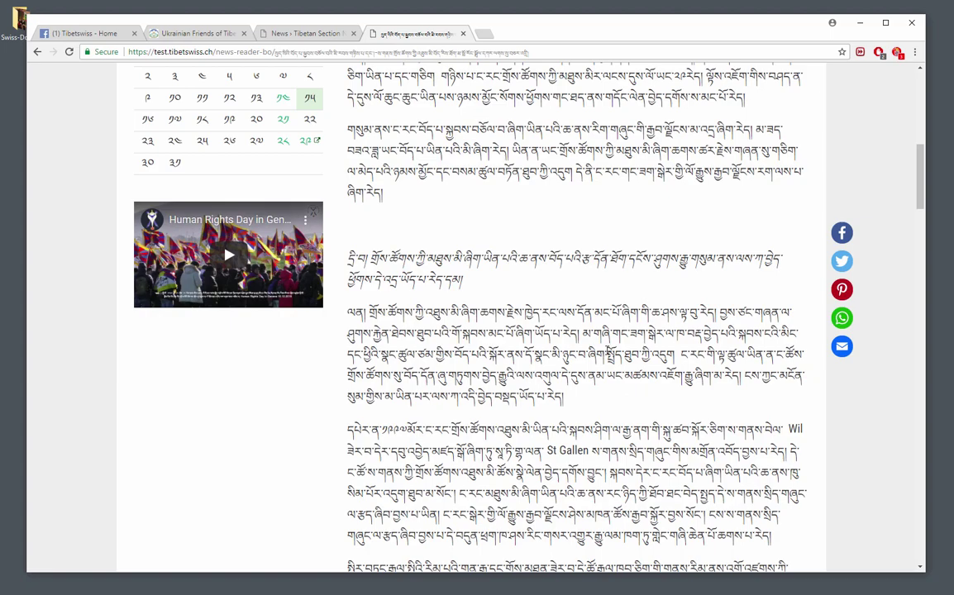
{"action": "scroll", "coordinate": [538, 330], "scroll_direction": "down", "scroll_amount": 10}
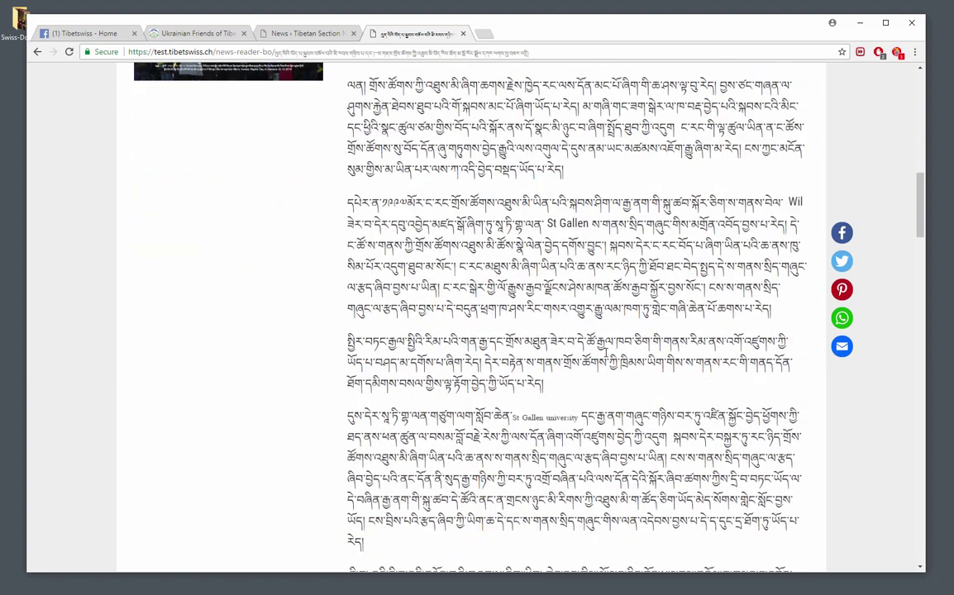